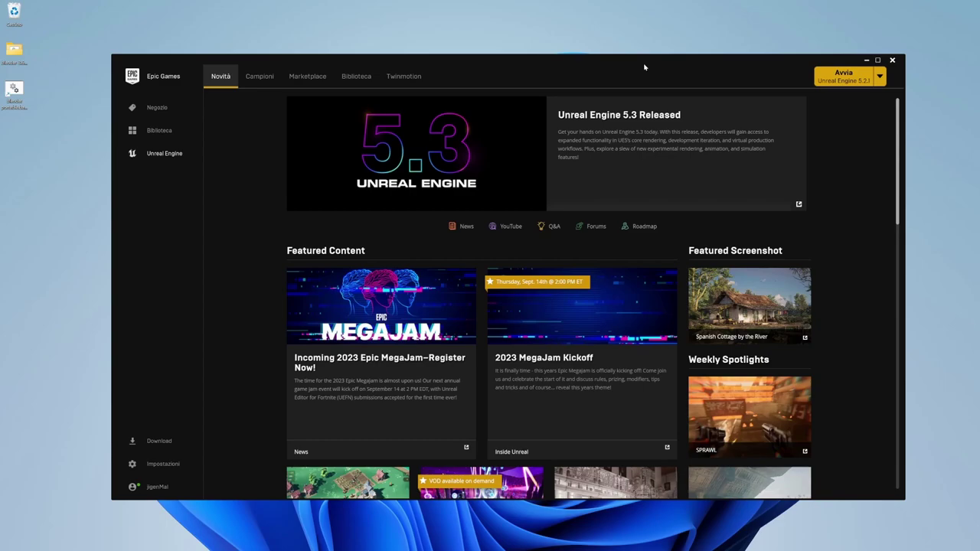
- In the Epic Games Launcher library, select the ProgettoIniziale project under I Miei Progetti
{"action": "left_click_drag", "start_coordinate": [644, 68], "coordinate": [636, 67]}
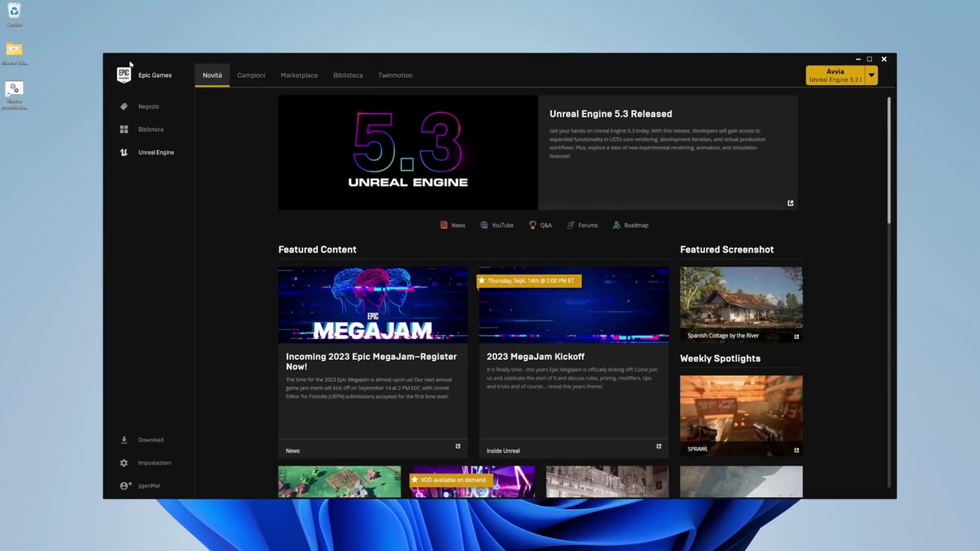
{"action": "left_click", "coordinate": [365, 77]}
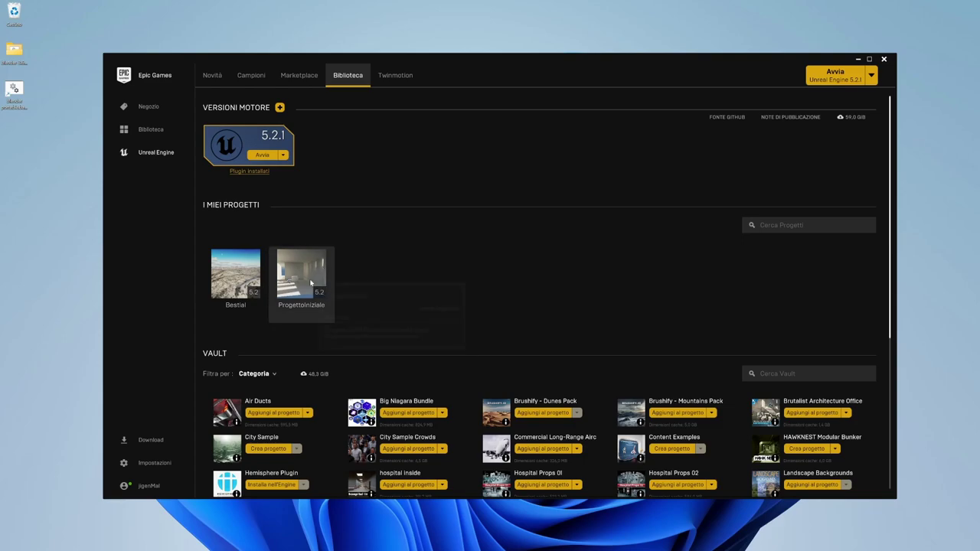
{"action": "mouse_move", "coordinate": [311, 283]}
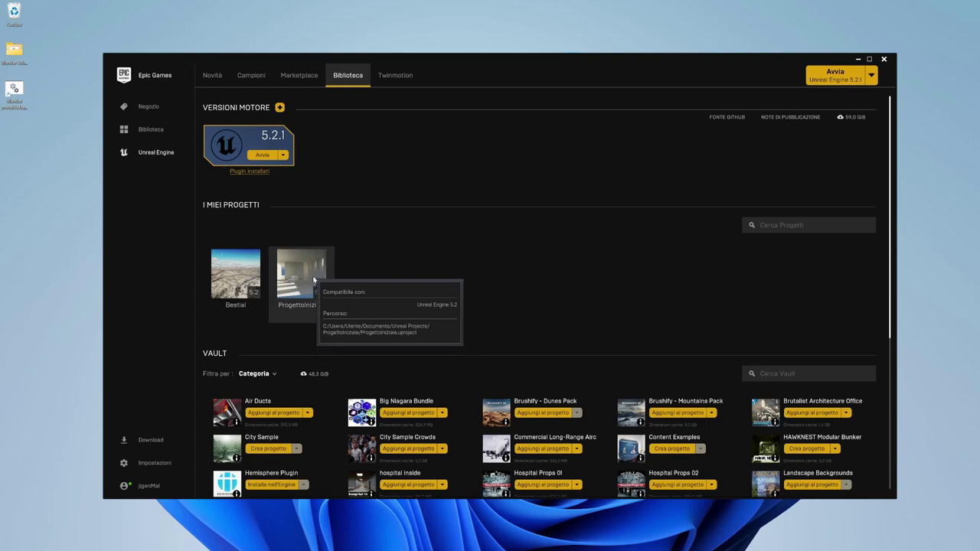
{"action": "left_click", "coordinate": [313, 280]}
- Launch ProgettoIniziale in the editor and close the extra Content Browser 1 panel
{"action": "double_click", "coordinate": [313, 281]}
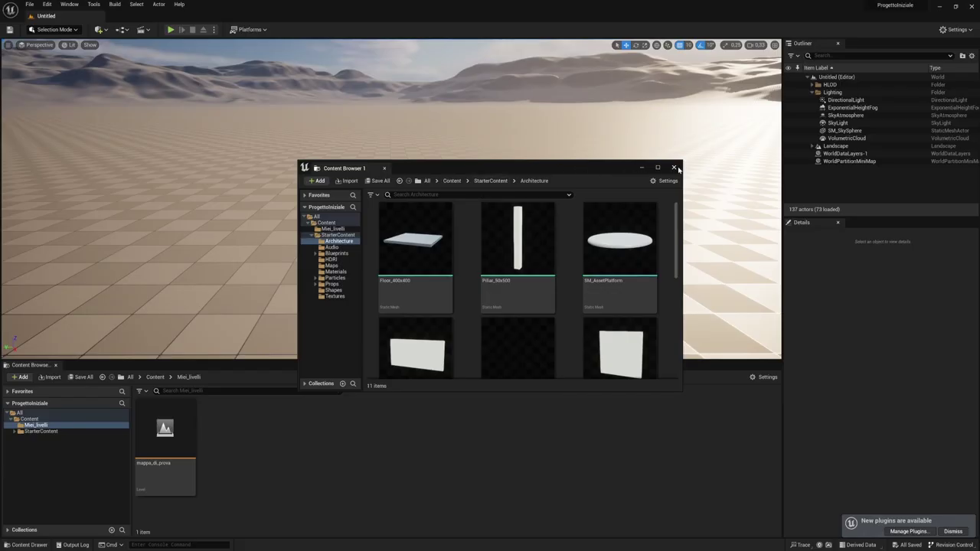
{"action": "left_click", "coordinate": [674, 167]}
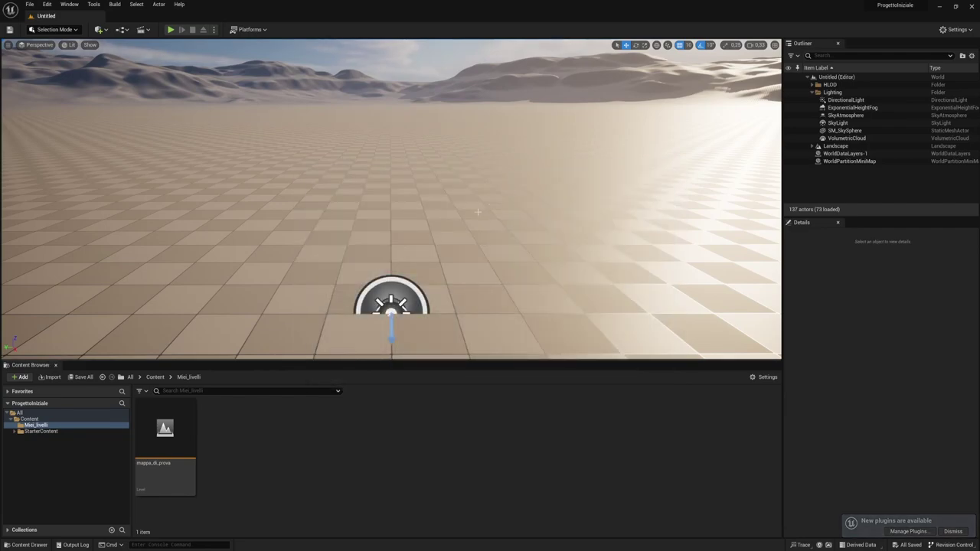
{"action": "right_click_drag", "start_coordinate": [677, 167], "coordinate": [643, 175]}
{"action": "right_click_drag", "start_coordinate": [477, 212], "coordinate": [477, 212]}
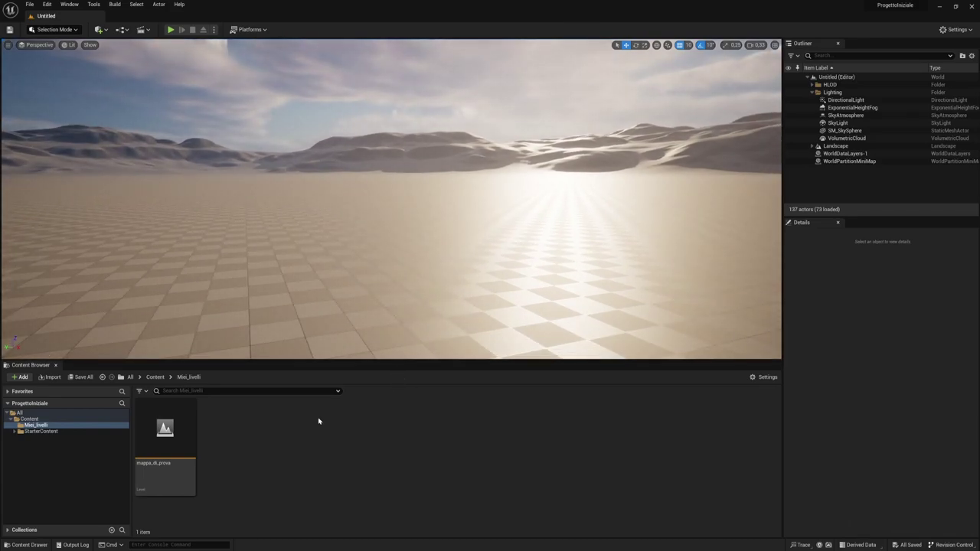
- Load mappa_di_prova, clear and close the Message Log, and look down the colonnade at the chairs
{"action": "double_click", "coordinate": [171, 425]}
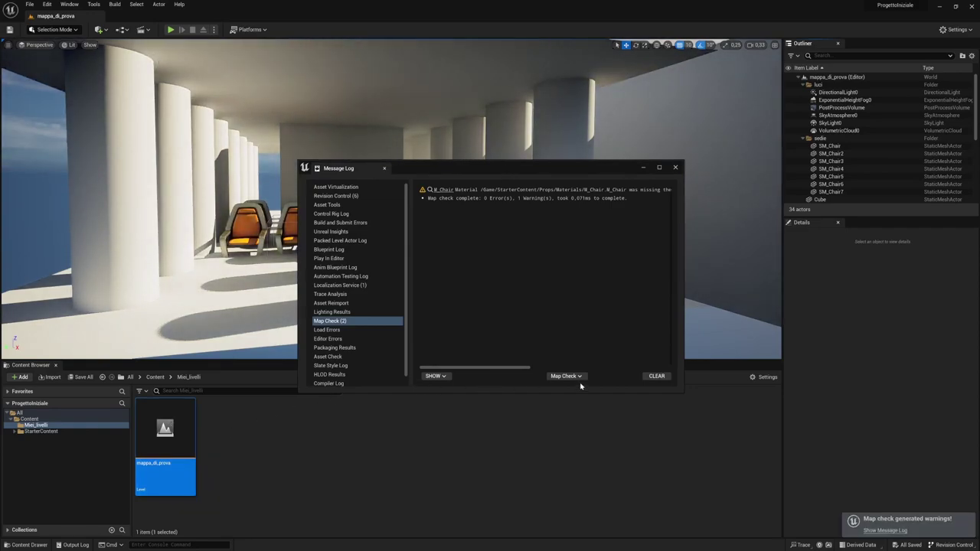
{"action": "left_click", "coordinate": [656, 376]}
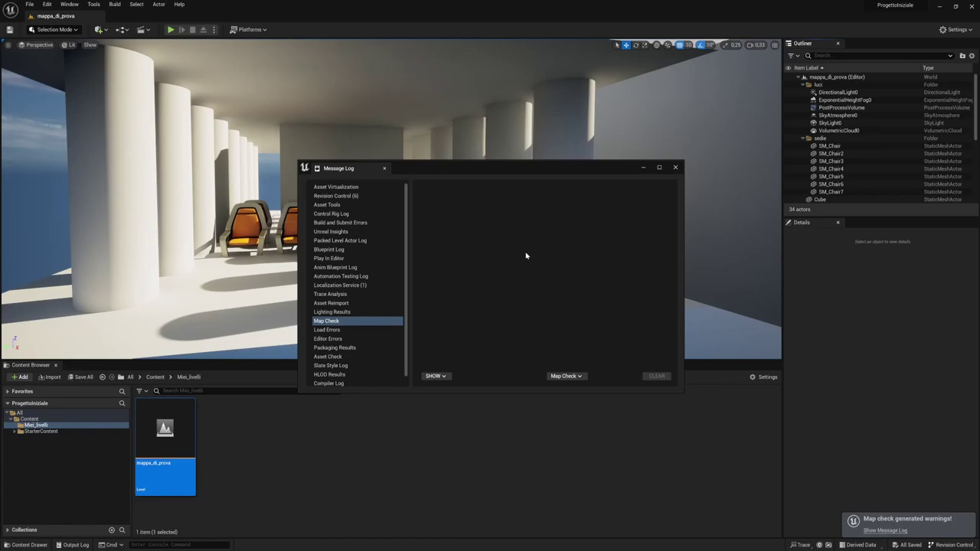
{"action": "left_click", "coordinate": [677, 167]}
{"action": "mouse_move", "coordinate": [521, 221]}
{"action": "right_mouse_down"}
{"action": "mouse_move", "coordinate": [289, 342]}
{"action": "mouse_move", "coordinate": [207, 225]}
{"action": "mouse_move", "coordinate": [176, 224]}
{"action": "mouse_move", "coordinate": [230, 199]}
{"action": "right_mouse_up"}
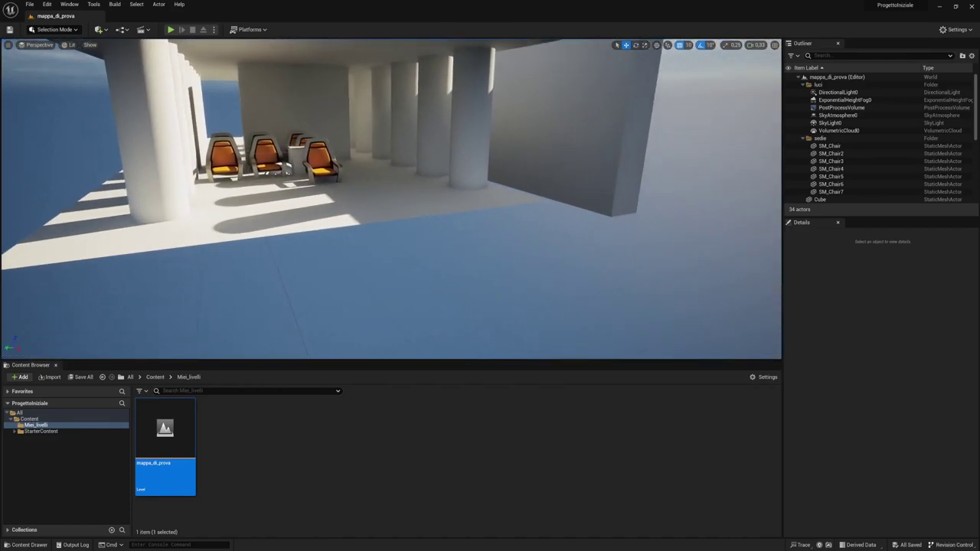
{"action": "right_click_drag", "start_coordinate": [532, 230], "coordinate": [532, 230]}
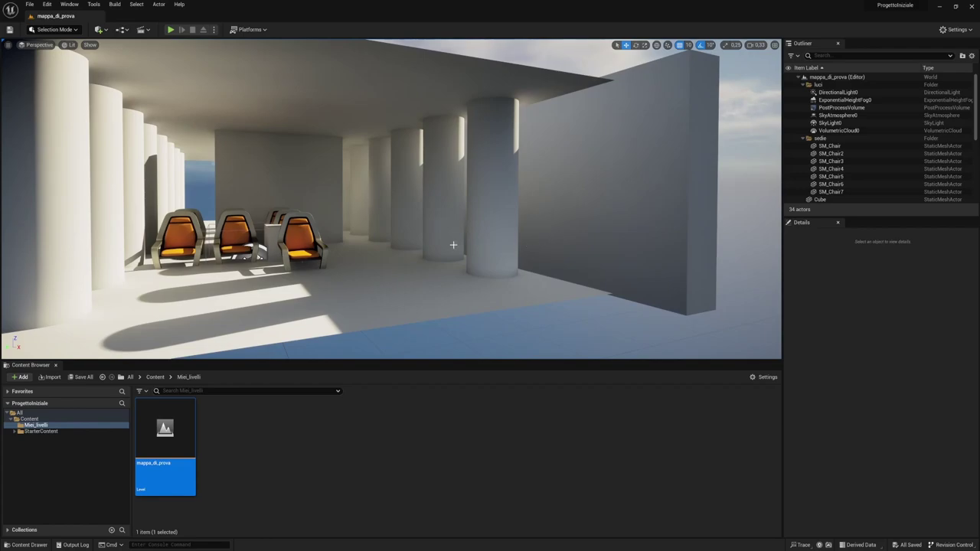
{"action": "right_click_drag", "start_coordinate": [454, 245], "coordinate": [450, 245]}
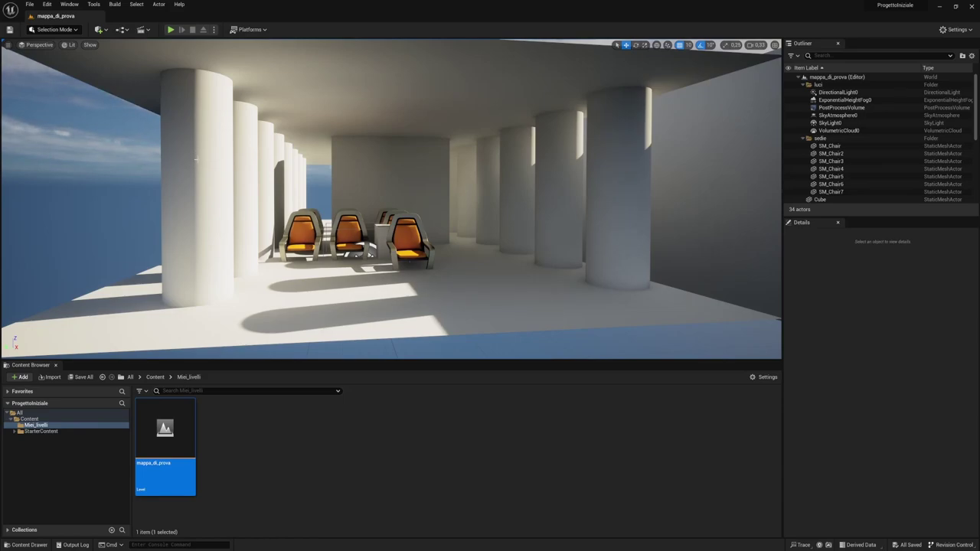
- Add a Level asset named NewWorld to Miei_livelli and open the empty level
{"action": "right_click", "coordinate": [270, 468]}
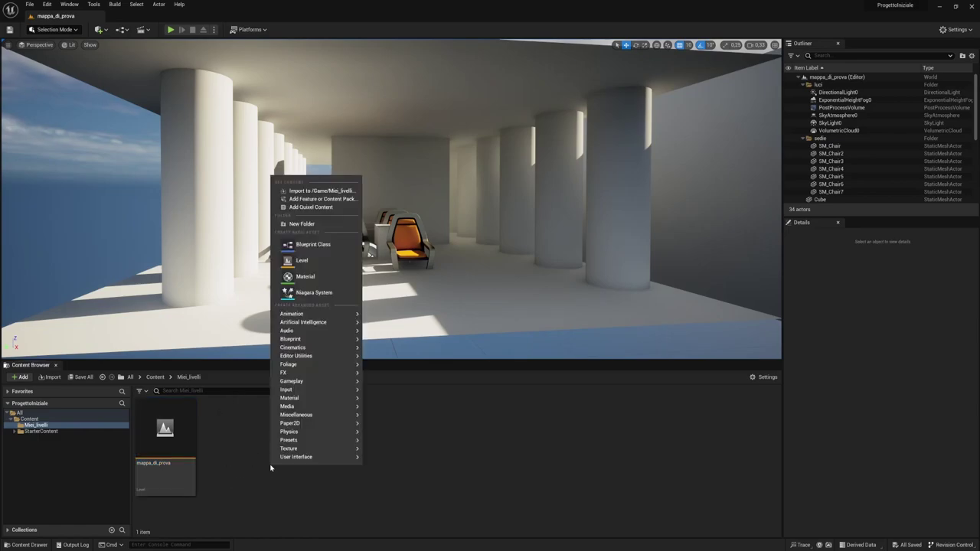
{"action": "left_click", "coordinate": [304, 260]}
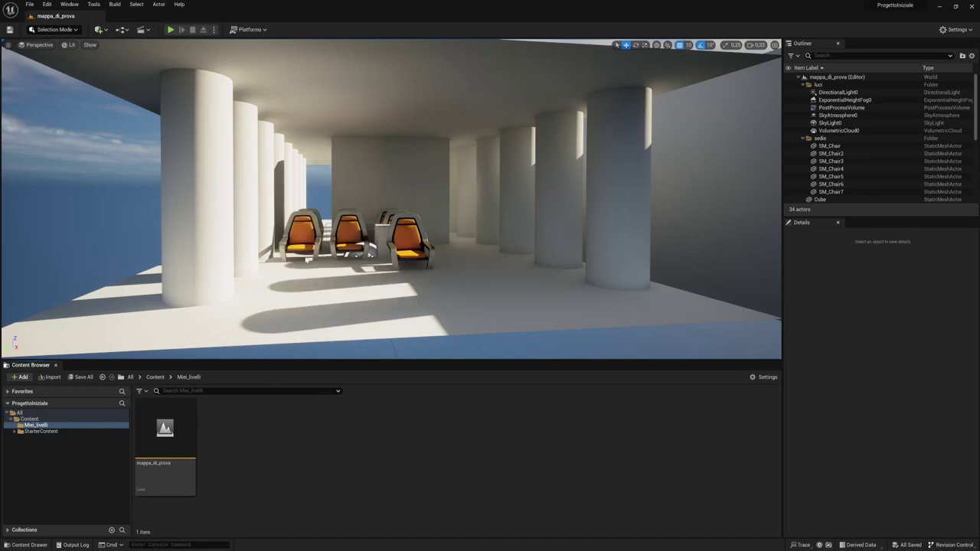
{"action": "key", "text": "Return"}
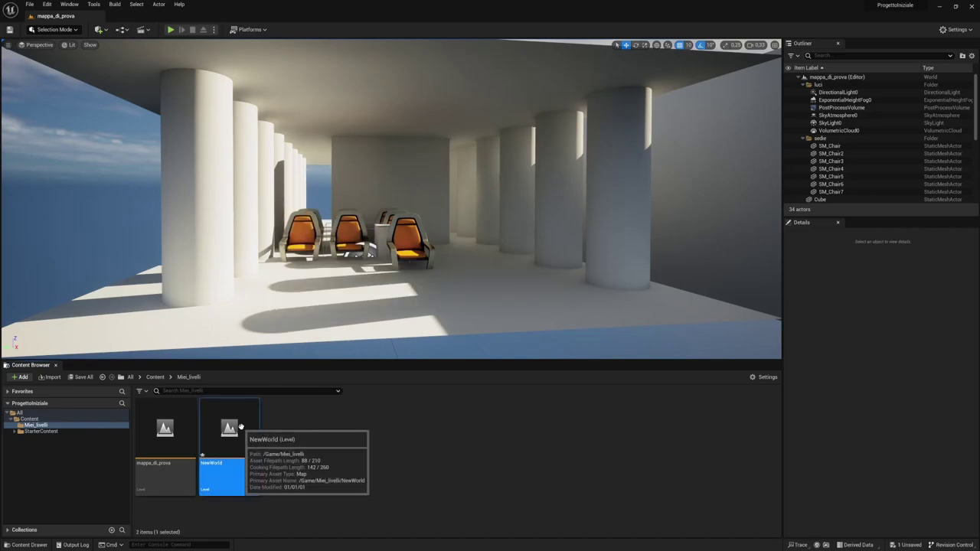
{"action": "double_click", "coordinate": [239, 432]}
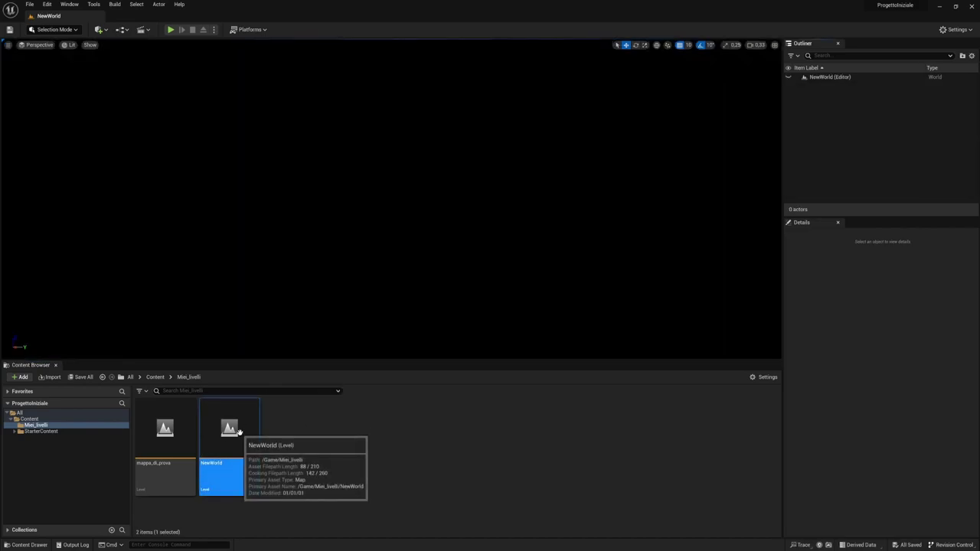
{"action": "left_click", "coordinate": [69, 3]}
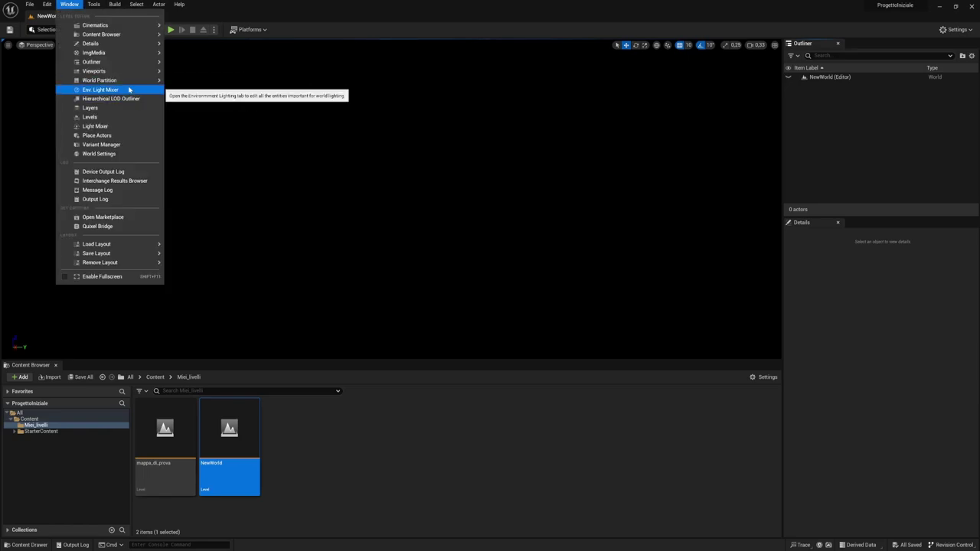
- With the Env. Light Mixer, add directional light, sky light, sky atmosphere, height fog and volumetric clouds
{"action": "left_click", "coordinate": [107, 89]}
{"action": "left_click", "coordinate": [449, 258]}
{"action": "left_click", "coordinate": [449, 258]}
{"action": "left_click", "coordinate": [452, 258]}
{"action": "left_click", "coordinate": [515, 261]}
{"action": "left_click", "coordinate": [444, 258]}
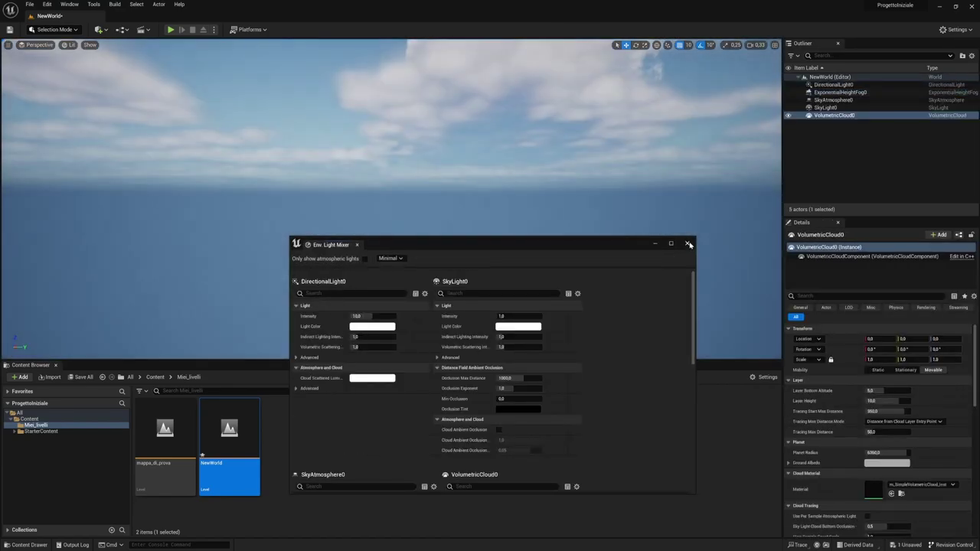
{"action": "left_click", "coordinate": [687, 244]}
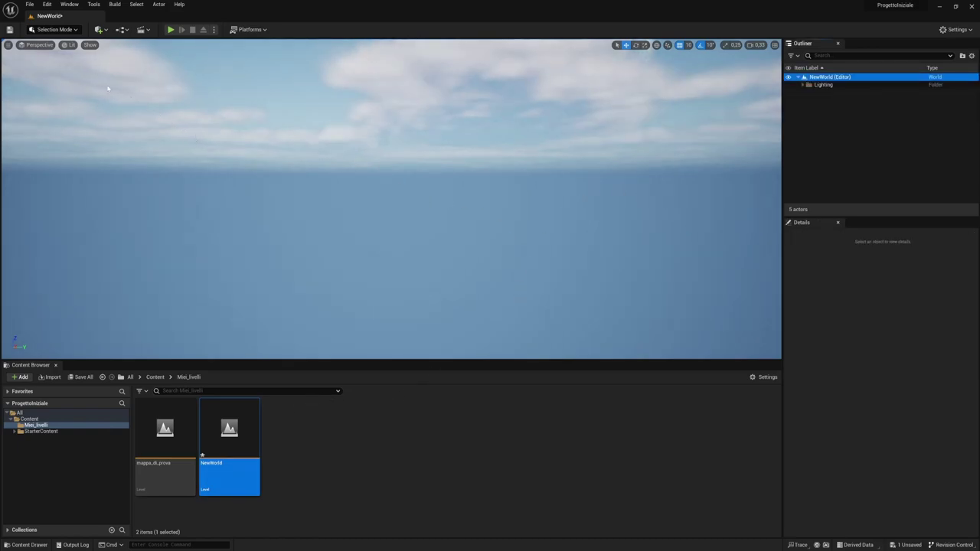
{"action": "left_click", "coordinate": [49, 5]}
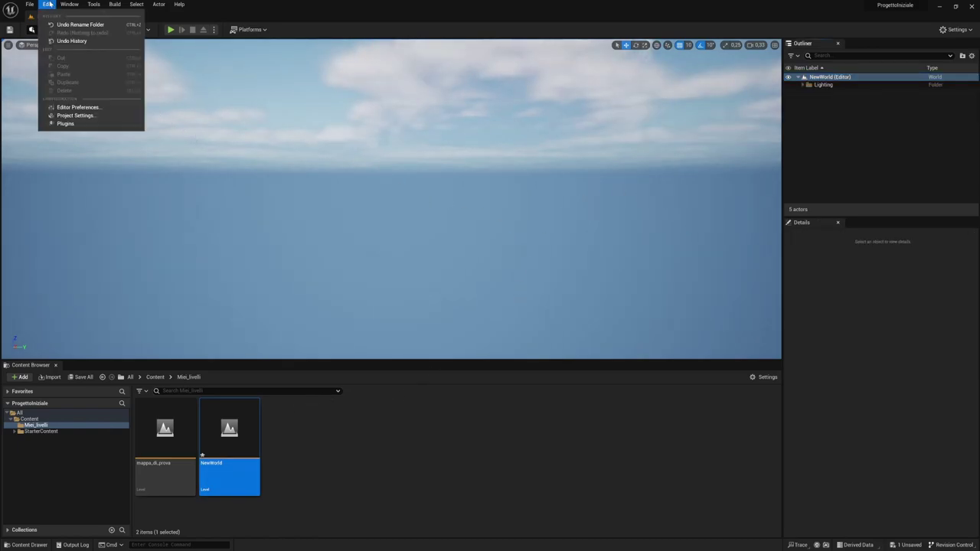
{"action": "mouse_move", "coordinate": [69, 4]}
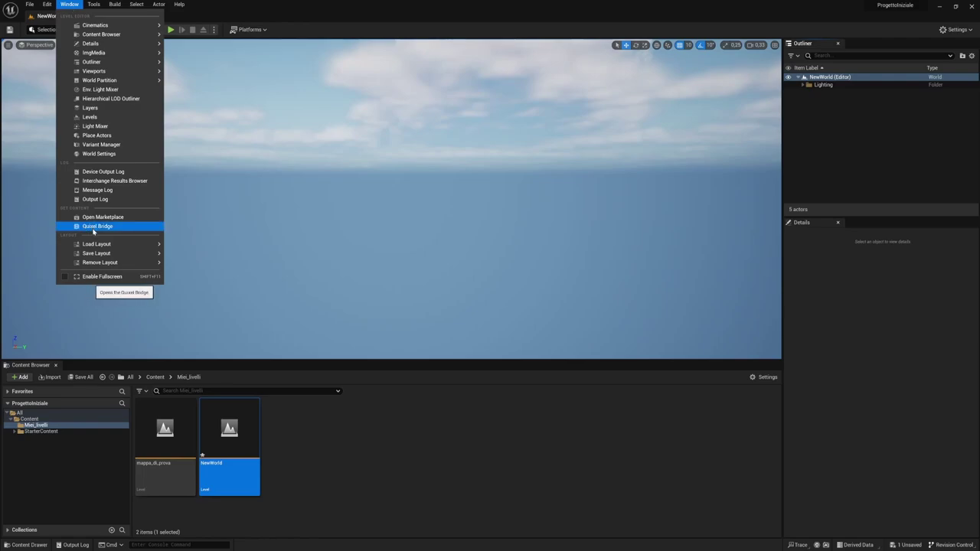
- Open Quixel Bridge, then move its window up-left and enlarge it over NewWorld
{"action": "left_click", "coordinate": [93, 226]}
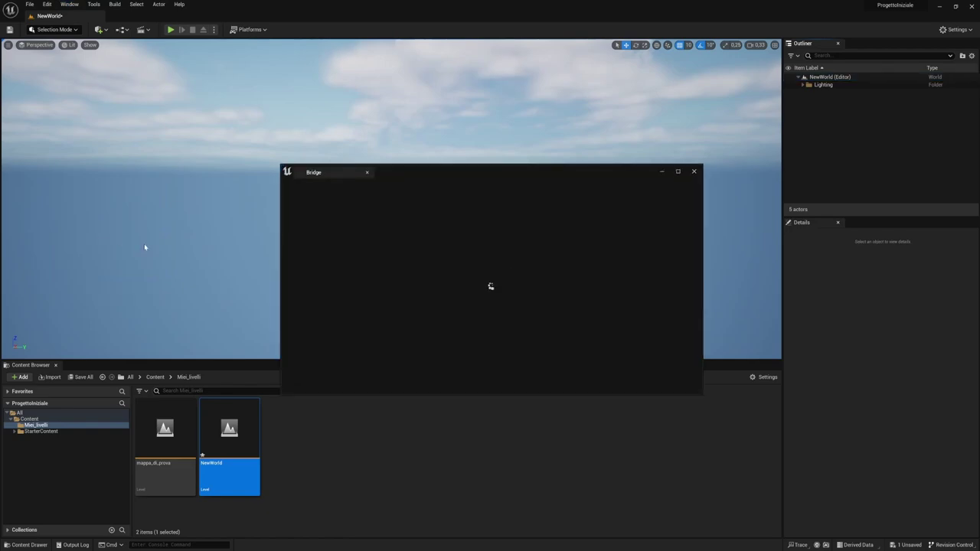
{"action": "left_click_drag", "start_coordinate": [417, 179], "coordinate": [351, 100]}
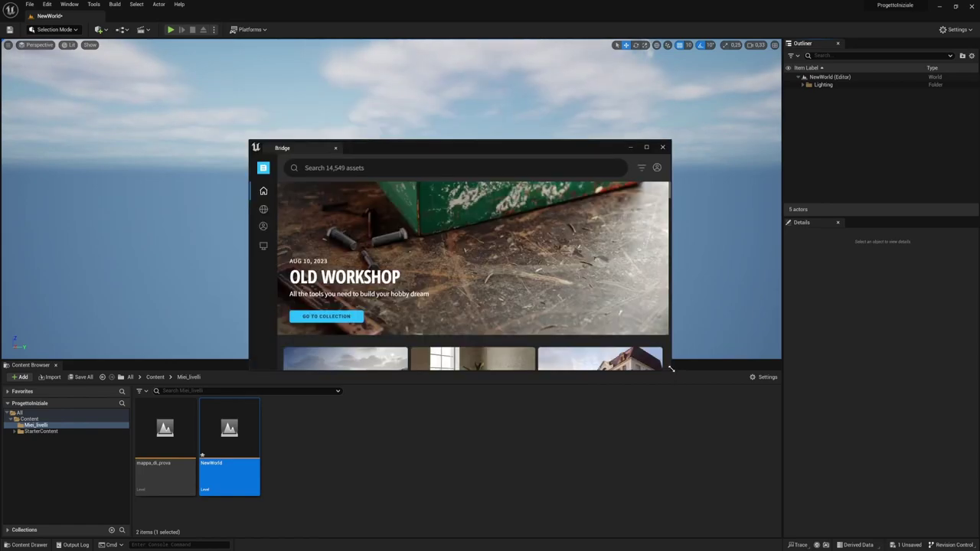
{"action": "left_click_drag", "start_coordinate": [672, 372], "coordinate": [810, 488]}
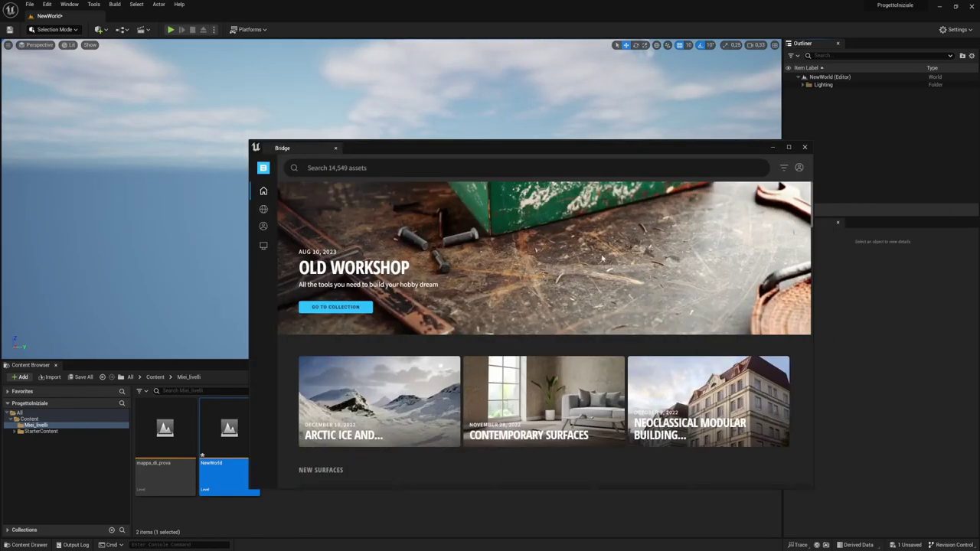
{"action": "left_click_drag", "start_coordinate": [565, 136], "coordinate": [454, 70]}
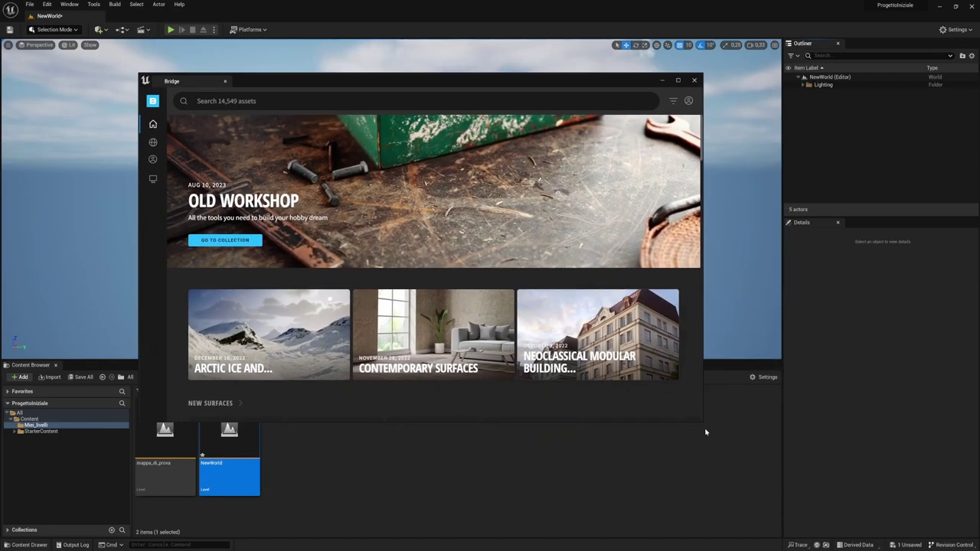
{"action": "left_click_drag", "start_coordinate": [699, 427], "coordinate": [731, 462]}
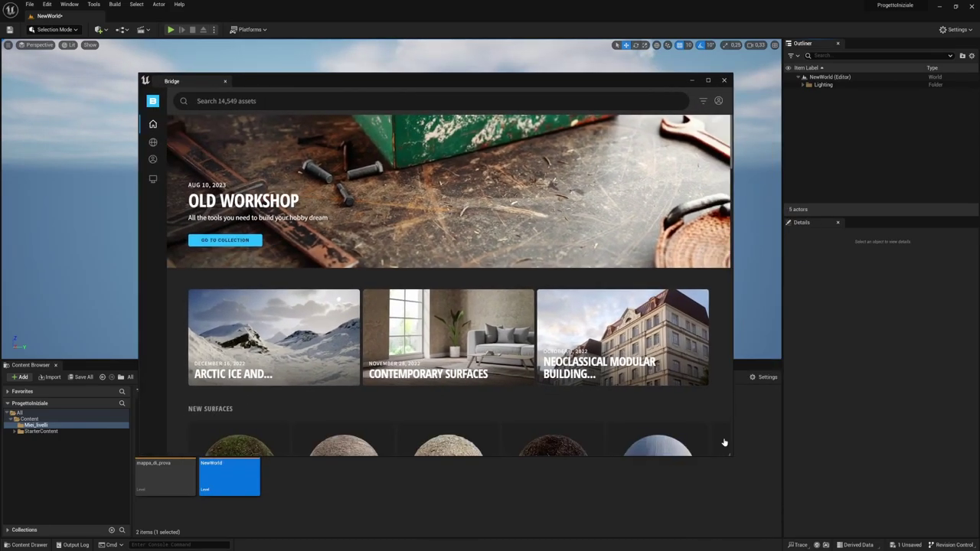
{"action": "scroll", "coordinate": [501, 340], "scroll_direction": "down", "scroll_amount": 2}
{"action": "scroll", "coordinate": [449, 329], "scroll_direction": "up", "scroll_amount": 2}
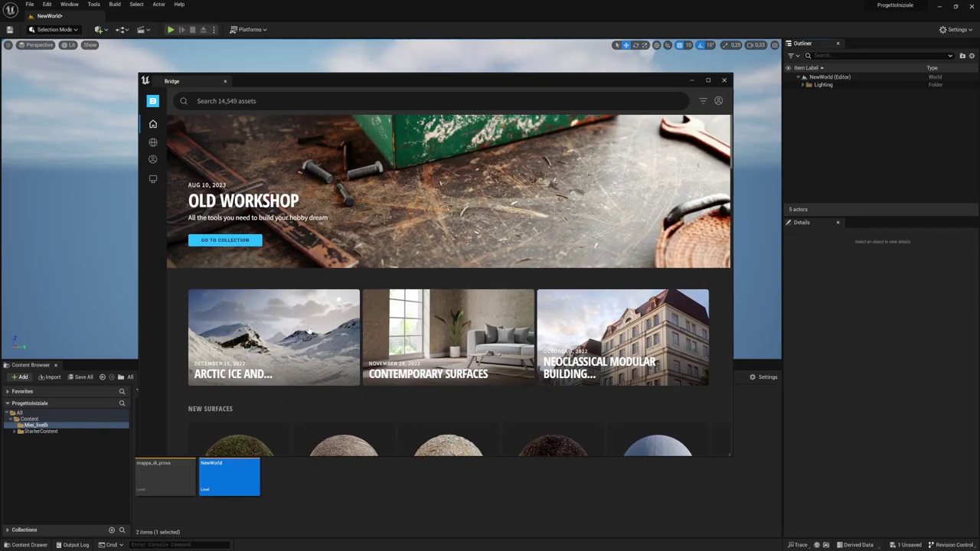
{"action": "scroll", "coordinate": [443, 357], "scroll_direction": "down", "scroll_amount": 1}
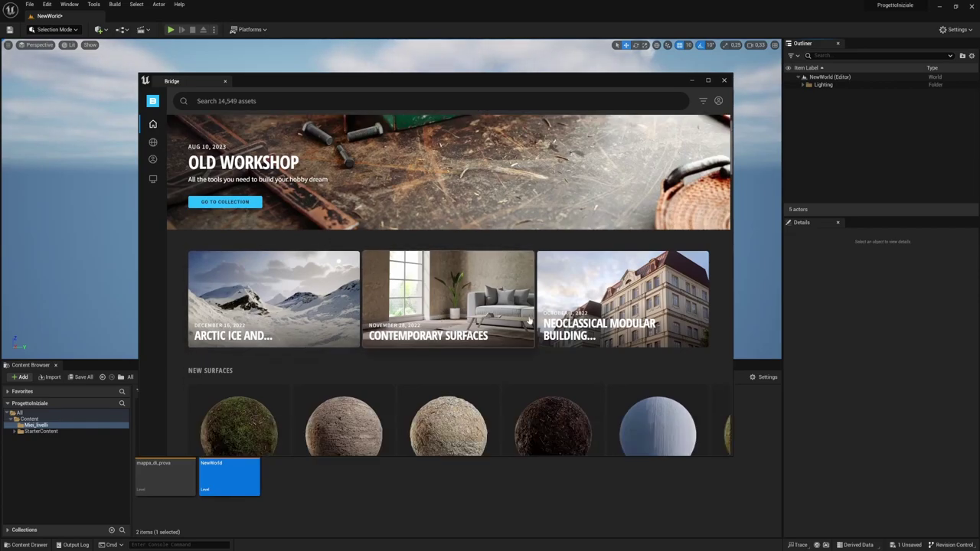
{"action": "scroll", "coordinate": [517, 309], "scroll_direction": "up", "scroll_amount": 1}
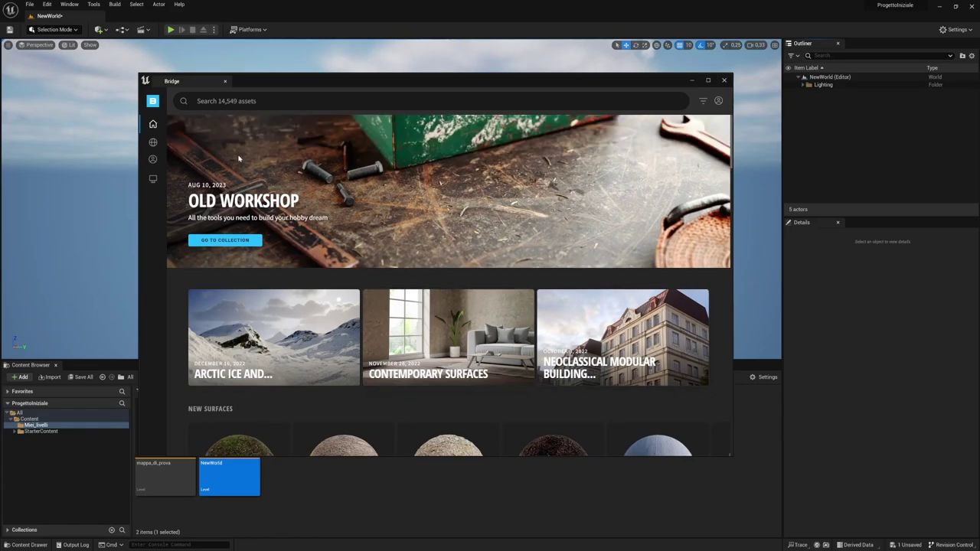
{"action": "mouse_move", "coordinate": [154, 180]}
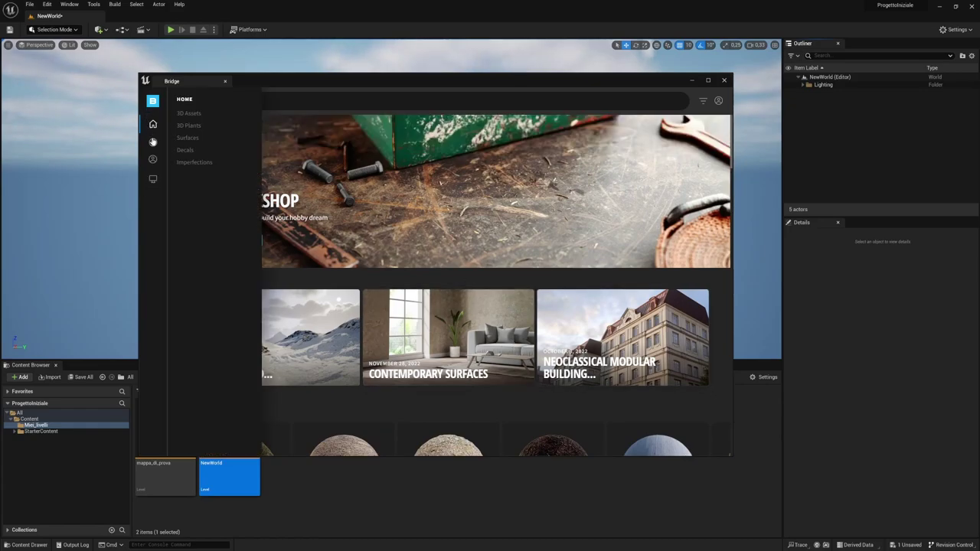
- Check the local Megascans assets, then open Collections > Environment > Historic
{"action": "left_click", "coordinate": [153, 183]}
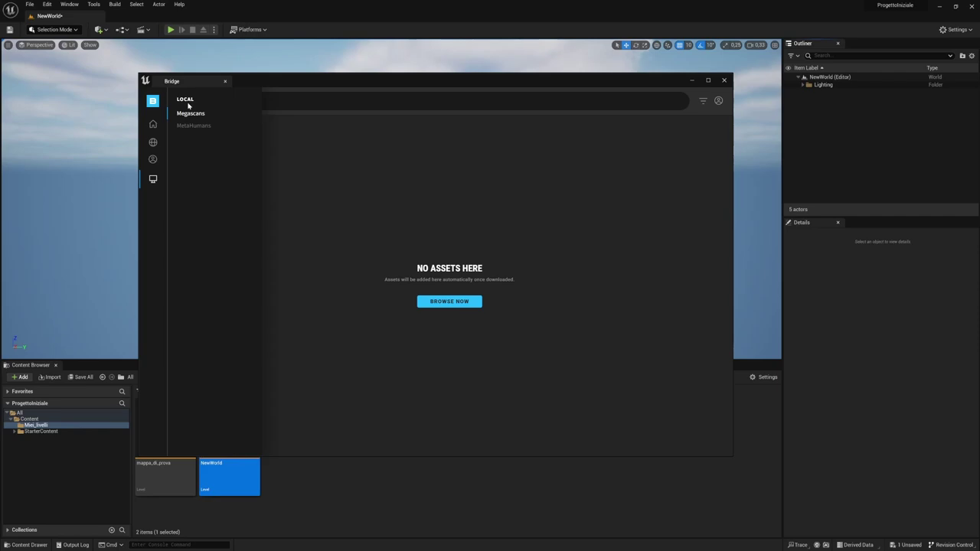
{"action": "left_click", "coordinate": [153, 143]}
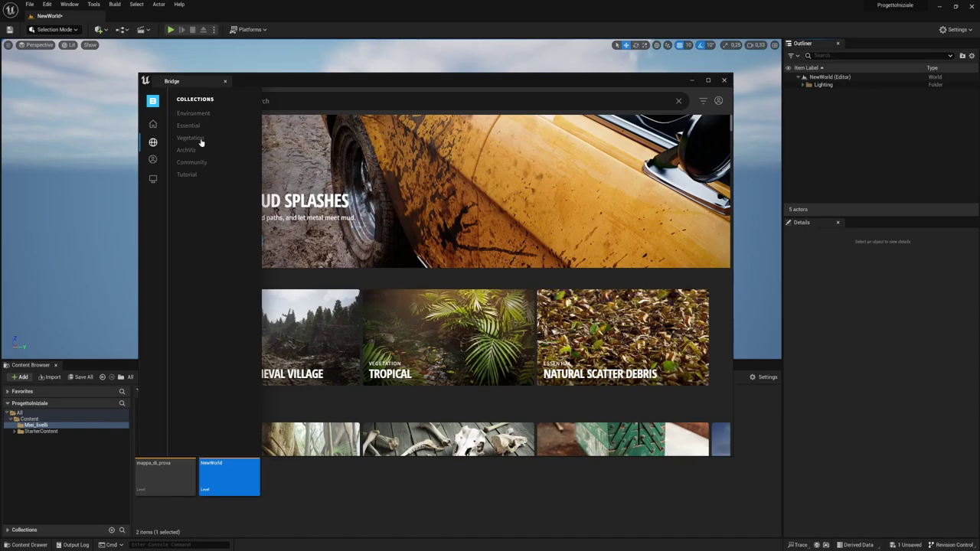
{"action": "left_click", "coordinate": [197, 114]}
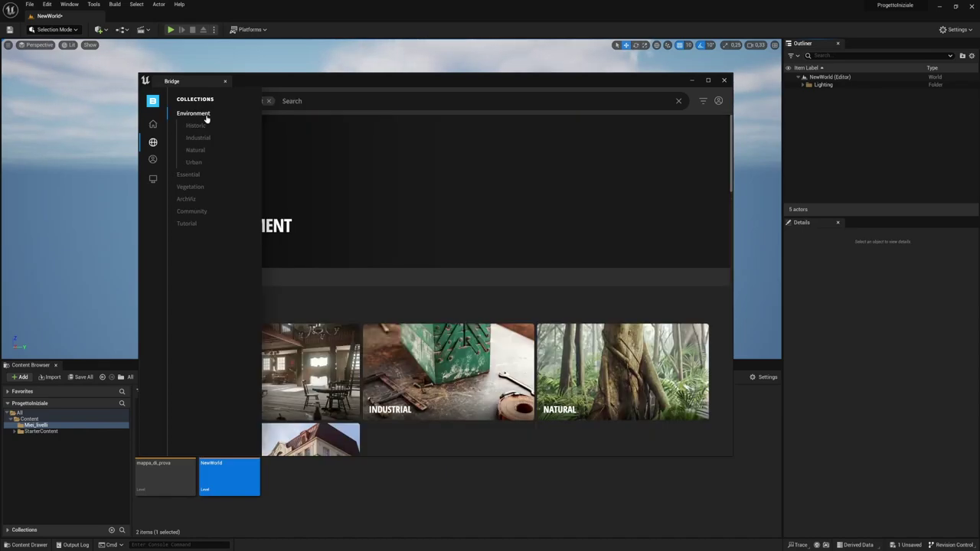
{"action": "left_click", "coordinate": [205, 128]}
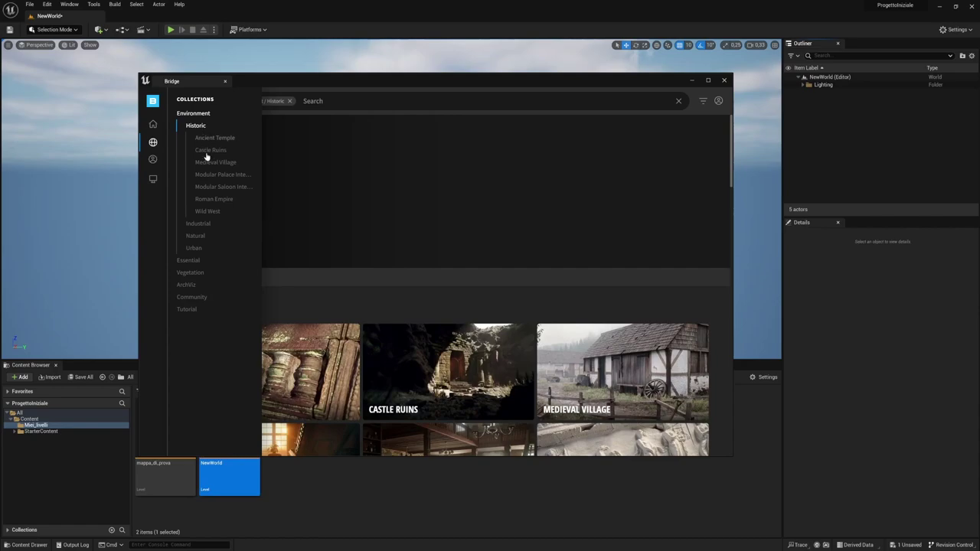
- Browse the Industrial environment collections
{"action": "left_click", "coordinate": [199, 222]}
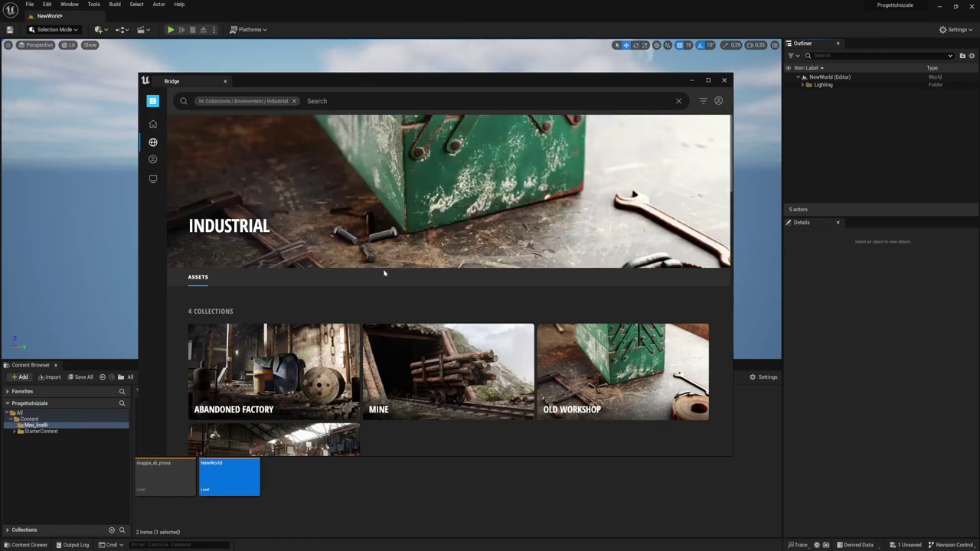
{"action": "scroll", "coordinate": [387, 275], "scroll_direction": "down", "scroll_amount": 4}
{"action": "scroll", "coordinate": [403, 334], "scroll_direction": "up", "scroll_amount": 2}
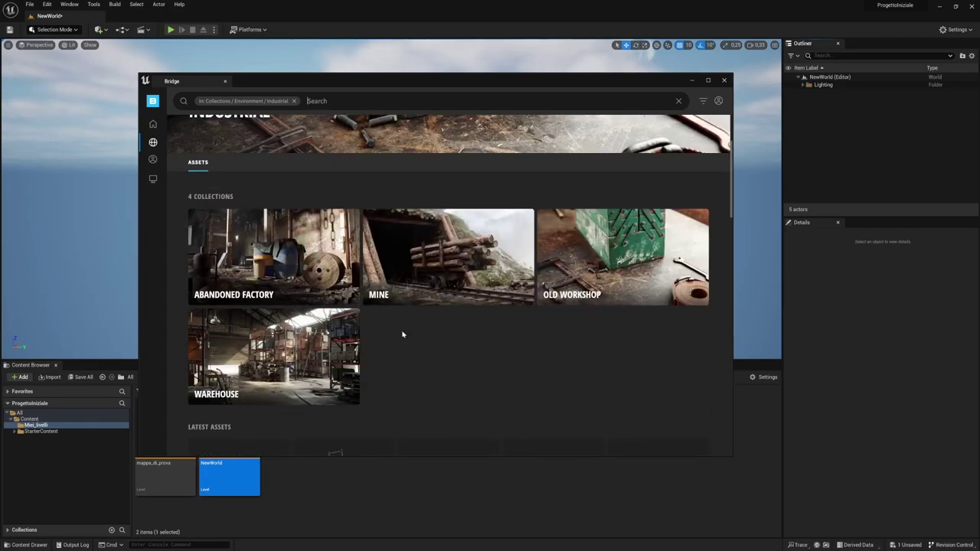
{"action": "scroll", "coordinate": [403, 335], "scroll_direction": "down", "scroll_amount": 3}
{"action": "scroll", "coordinate": [403, 335], "scroll_direction": "down", "scroll_amount": 2}
{"action": "scroll", "coordinate": [403, 334], "scroll_direction": "down", "scroll_amount": 2}
{"action": "scroll", "coordinate": [403, 335], "scroll_direction": "down", "scroll_amount": 2}
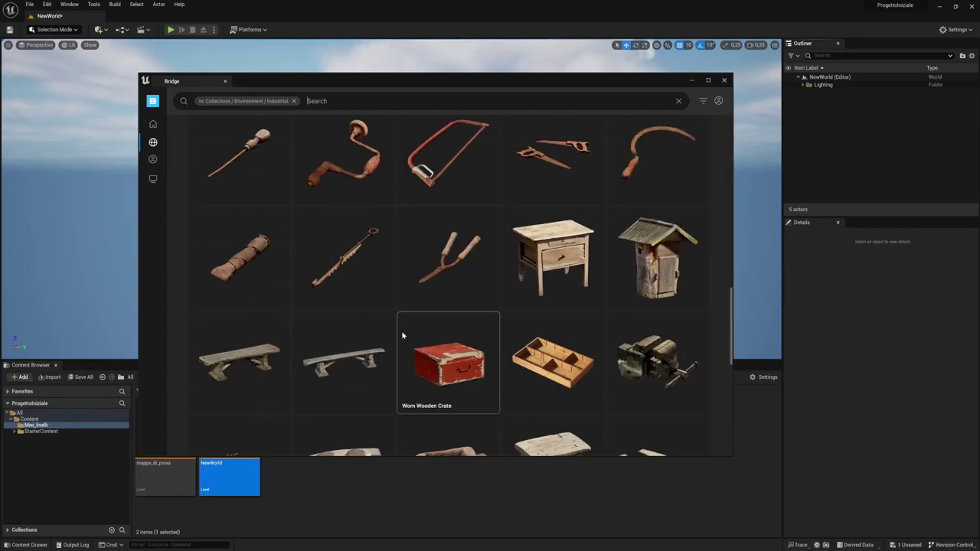
{"action": "scroll", "coordinate": [403, 334], "scroll_direction": "up", "scroll_amount": 2}
{"action": "scroll", "coordinate": [403, 335], "scroll_direction": "up", "scroll_amount": 3}
{"action": "scroll", "coordinate": [403, 335], "scroll_direction": "up", "scroll_amount": 3}
{"action": "scroll", "coordinate": [403, 334], "scroll_direction": "up", "scroll_amount": 1}
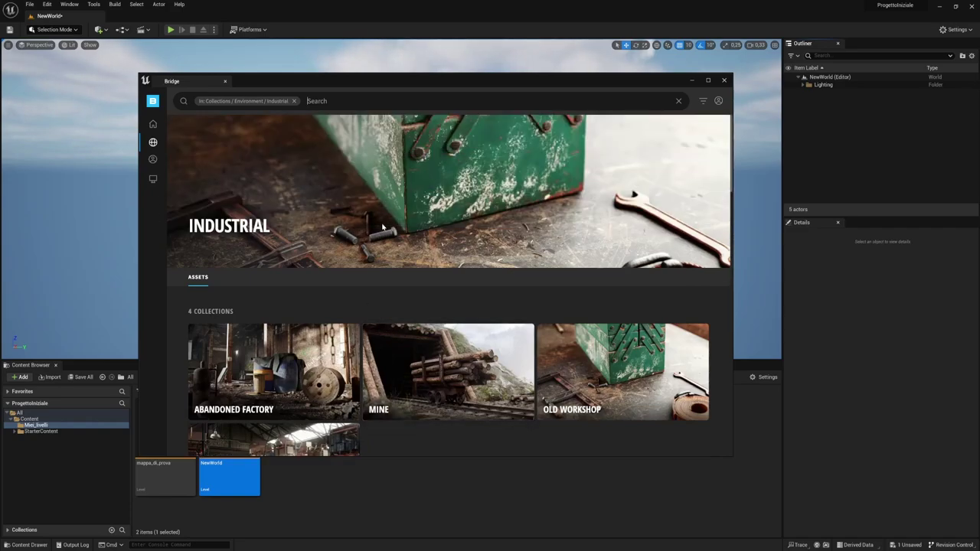
- Return to Environment and expand Historic to list Castle Ruins and Medieval Village
{"action": "mouse_move", "coordinate": [153, 142]}
{"action": "left_click", "coordinate": [204, 115]}
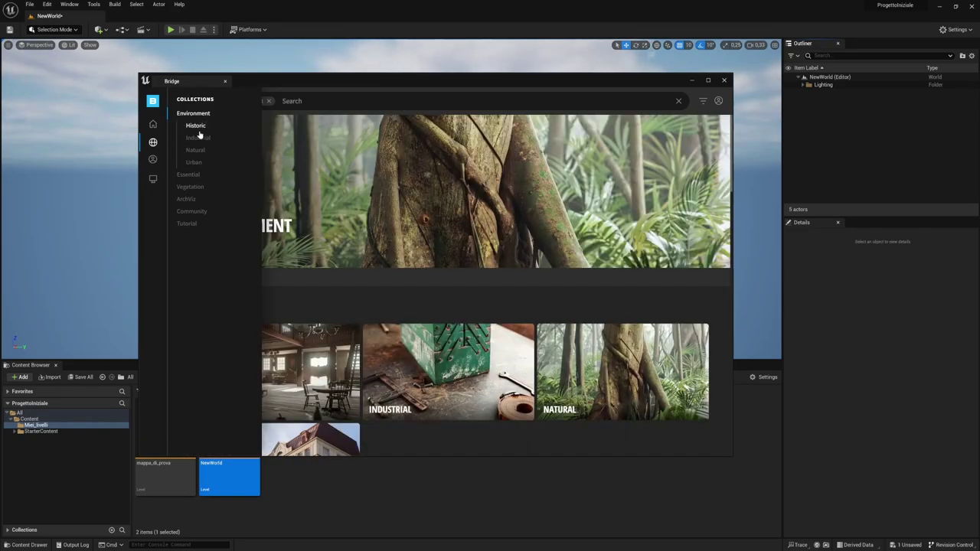
{"action": "left_click", "coordinate": [201, 126]}
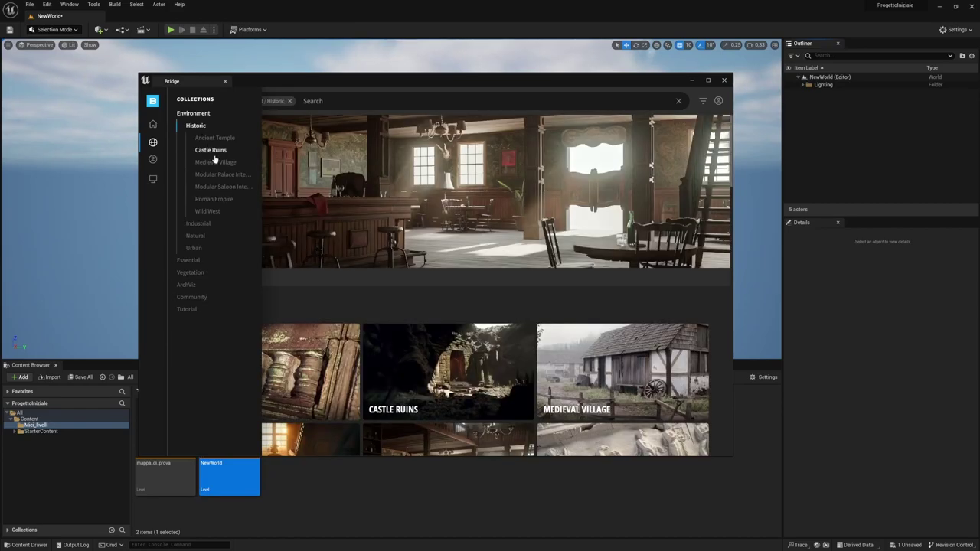
- Open the Castle Ruins collection and browse its assets
{"action": "left_click", "coordinate": [219, 152]}
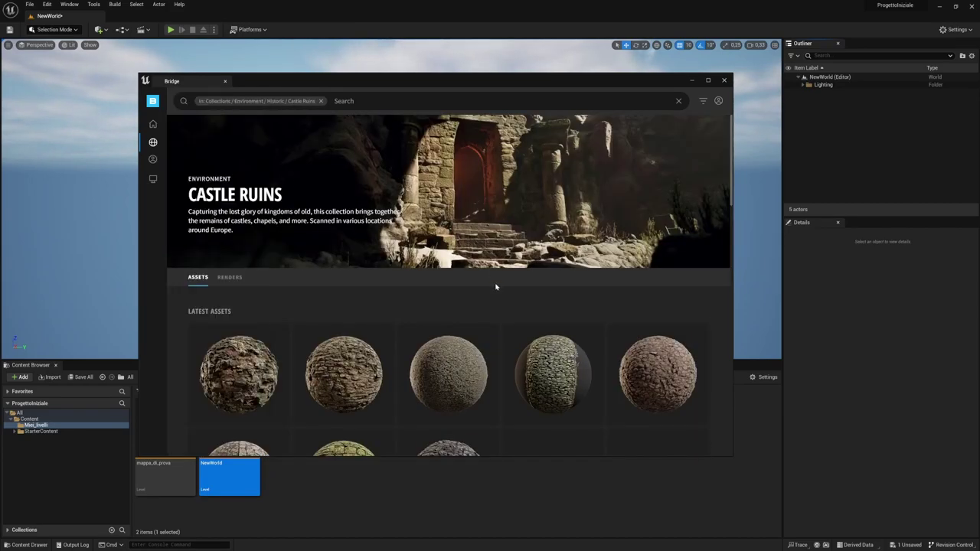
{"action": "scroll", "coordinate": [495, 286], "scroll_direction": "down", "scroll_amount": 3}
{"action": "scroll", "coordinate": [521, 314], "scroll_direction": "down", "scroll_amount": 5}
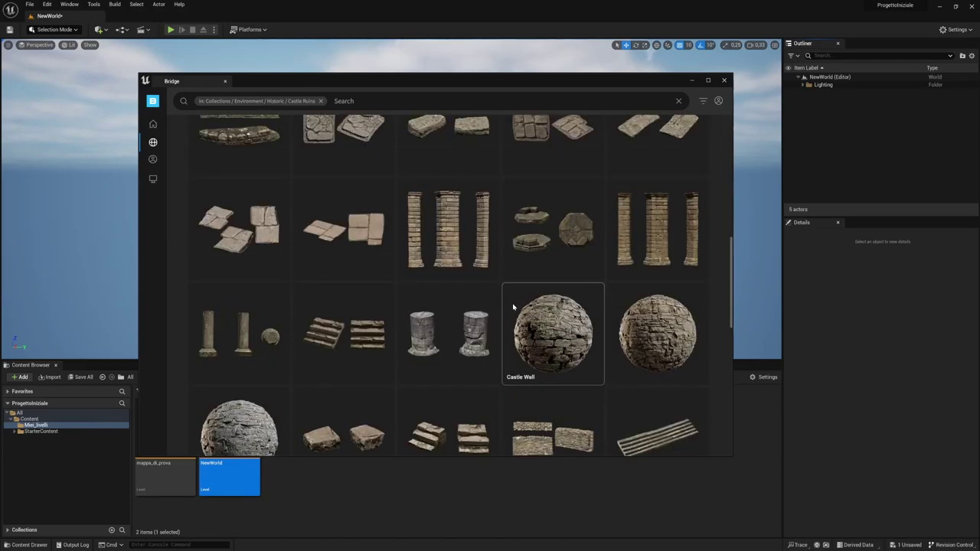
{"action": "scroll", "coordinate": [536, 333], "scroll_direction": "up", "scroll_amount": 3}
{"action": "scroll", "coordinate": [536, 334], "scroll_direction": "up", "scroll_amount": 4}
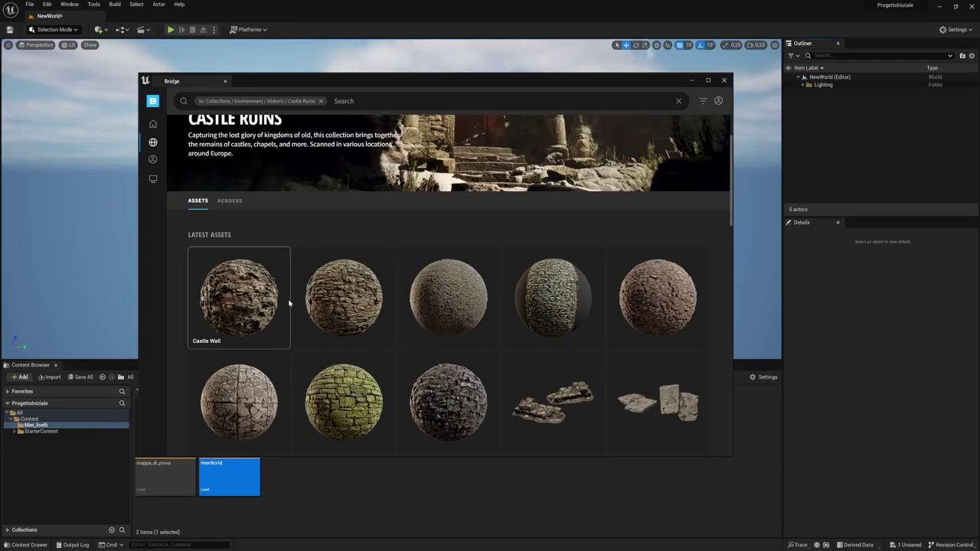
{"action": "scroll", "coordinate": [263, 280], "scroll_direction": "down", "scroll_amount": 1}
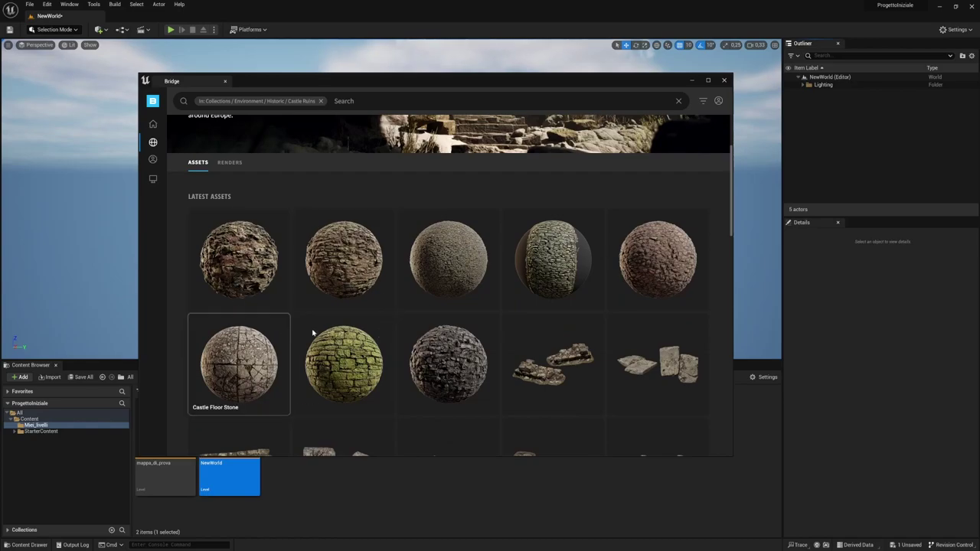
{"action": "scroll", "coordinate": [424, 305], "scroll_direction": "down", "scroll_amount": 2}
{"action": "scroll", "coordinate": [423, 305], "scroll_direction": "down", "scroll_amount": 1}
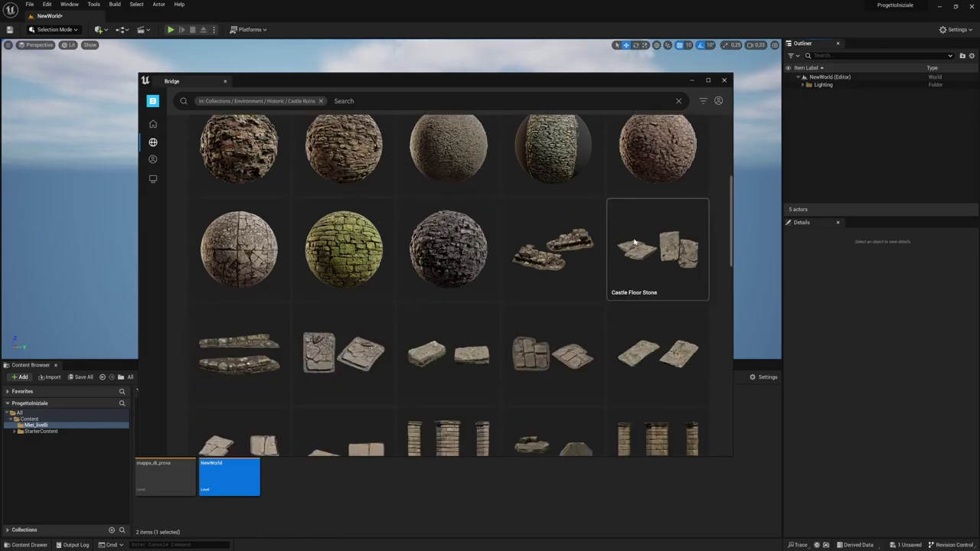
{"action": "scroll", "coordinate": [652, 281], "scroll_direction": "down", "scroll_amount": 3}
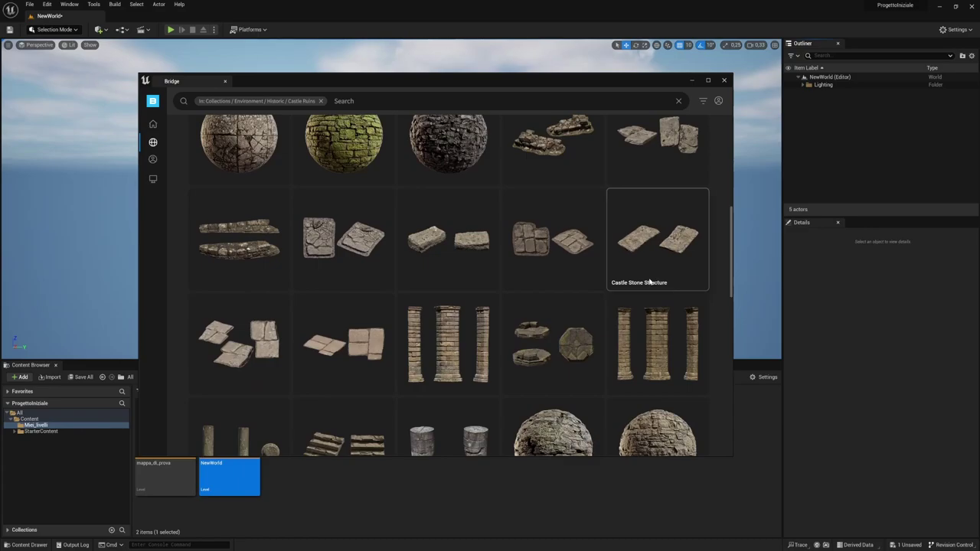
{"action": "scroll", "coordinate": [650, 282], "scroll_direction": "down", "scroll_amount": 3}
{"action": "scroll", "coordinate": [650, 282], "scroll_direction": "down", "scroll_amount": 1}
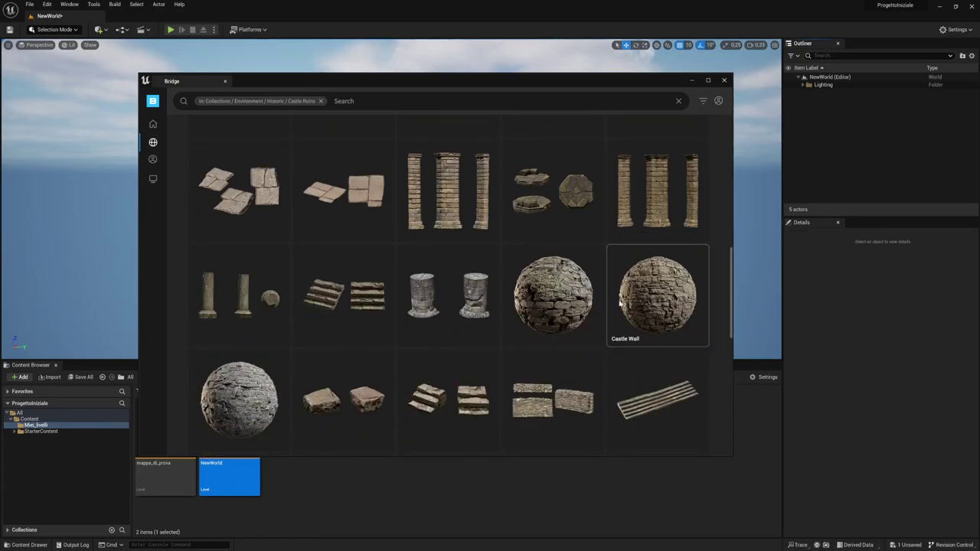
{"action": "scroll", "coordinate": [608, 306], "scroll_direction": "up", "scroll_amount": 7}
{"action": "scroll", "coordinate": [608, 306], "scroll_direction": "up", "scroll_amount": 6}
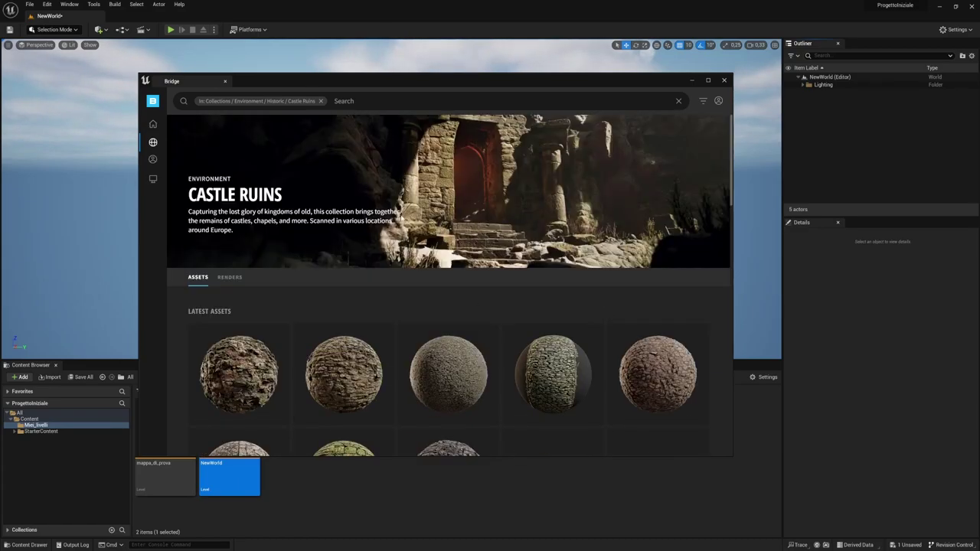
- Filter Castle Ruins to 3D Assets and open the Mossy Castle Wall Structure details
{"action": "left_click", "coordinate": [702, 101]}
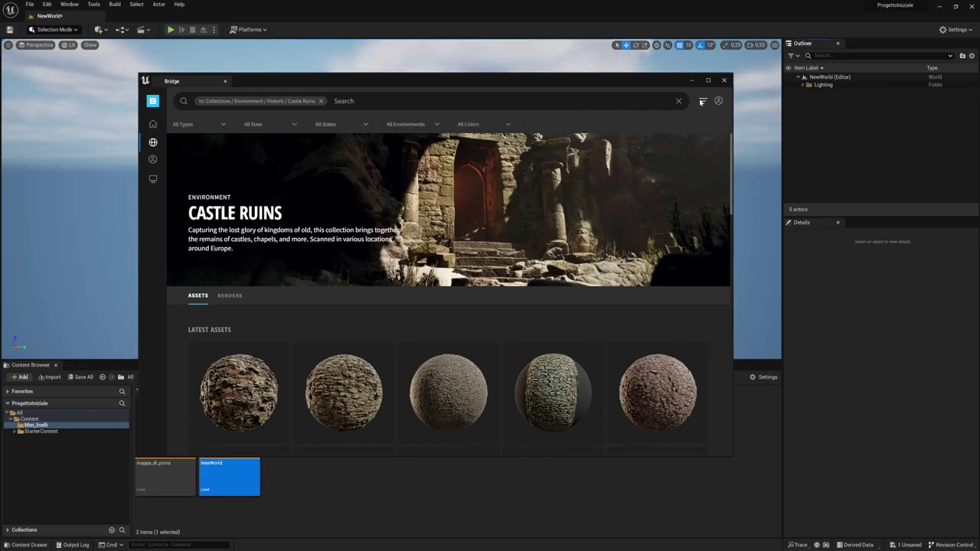
{"action": "left_click", "coordinate": [702, 101]}
{"action": "left_click", "coordinate": [702, 101]}
{"action": "left_click", "coordinate": [200, 125]}
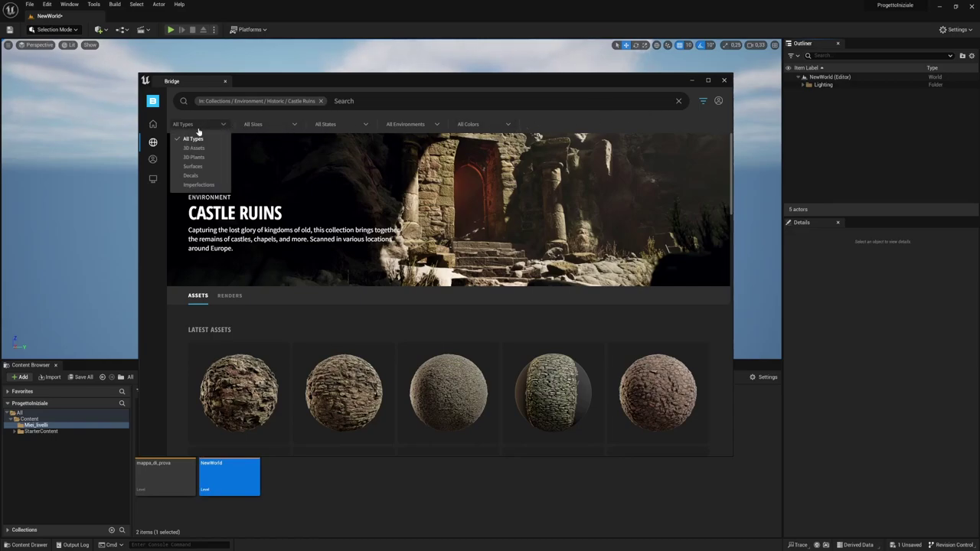
{"action": "left_click", "coordinate": [197, 149]}
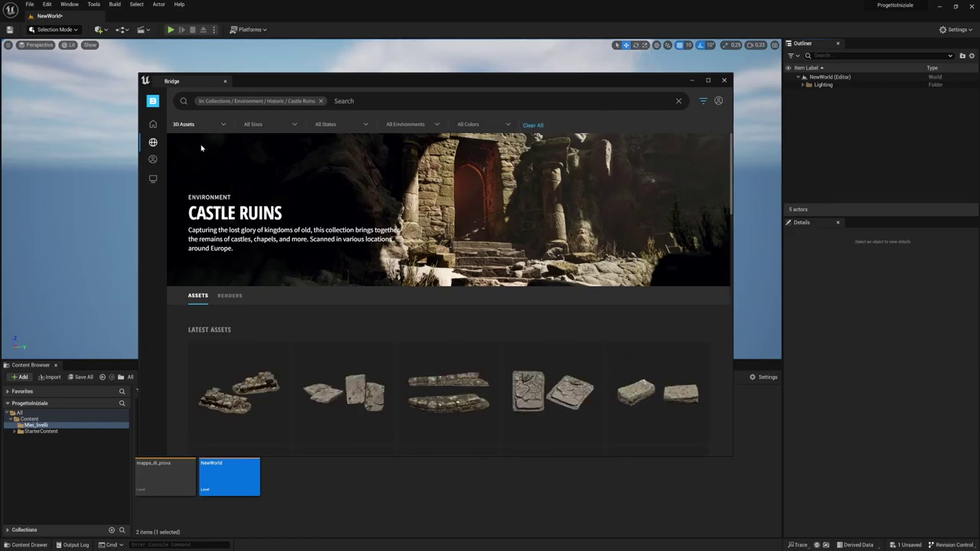
{"action": "scroll", "coordinate": [351, 270], "scroll_direction": "down", "scroll_amount": 2}
{"action": "scroll", "coordinate": [396, 291], "scroll_direction": "down", "scroll_amount": 1}
{"action": "scroll", "coordinate": [396, 291], "scroll_direction": "down", "scroll_amount": 2}
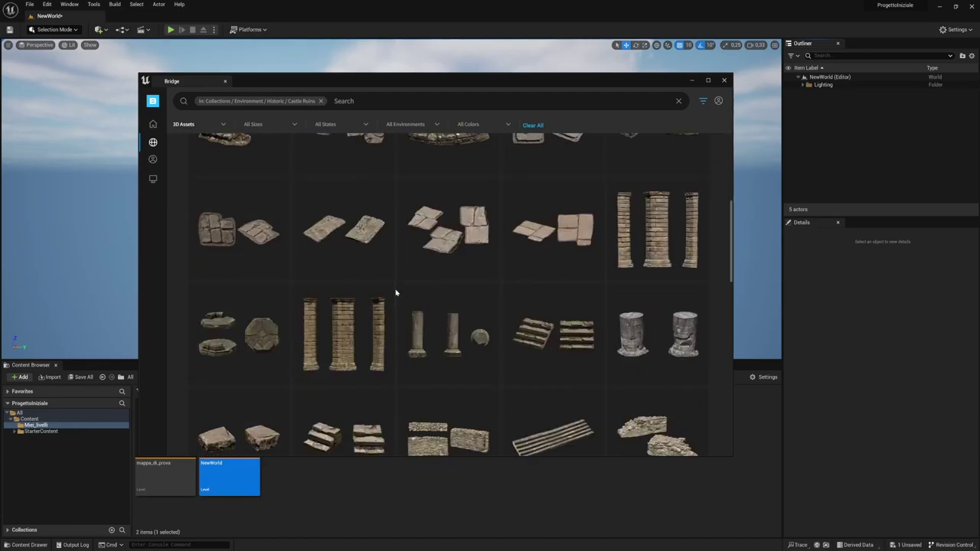
{"action": "scroll", "coordinate": [417, 312], "scroll_direction": "down", "scroll_amount": 2}
{"action": "scroll", "coordinate": [413, 344], "scroll_direction": "down", "scroll_amount": 2}
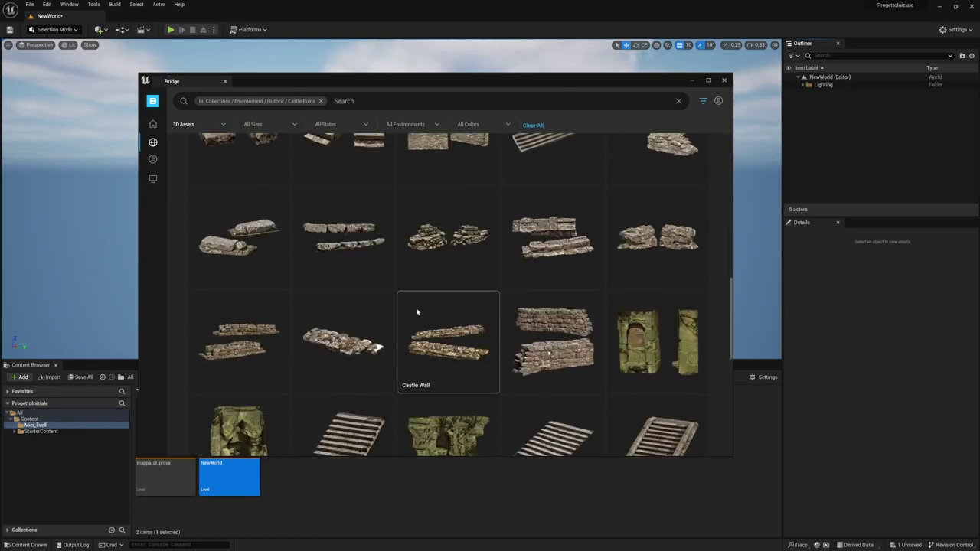
{"action": "scroll", "coordinate": [426, 340], "scroll_direction": "down", "scroll_amount": 1}
{"action": "scroll", "coordinate": [428, 337], "scroll_direction": "down", "scroll_amount": 1}
{"action": "scroll", "coordinate": [427, 334], "scroll_direction": "down", "scroll_amount": 3}
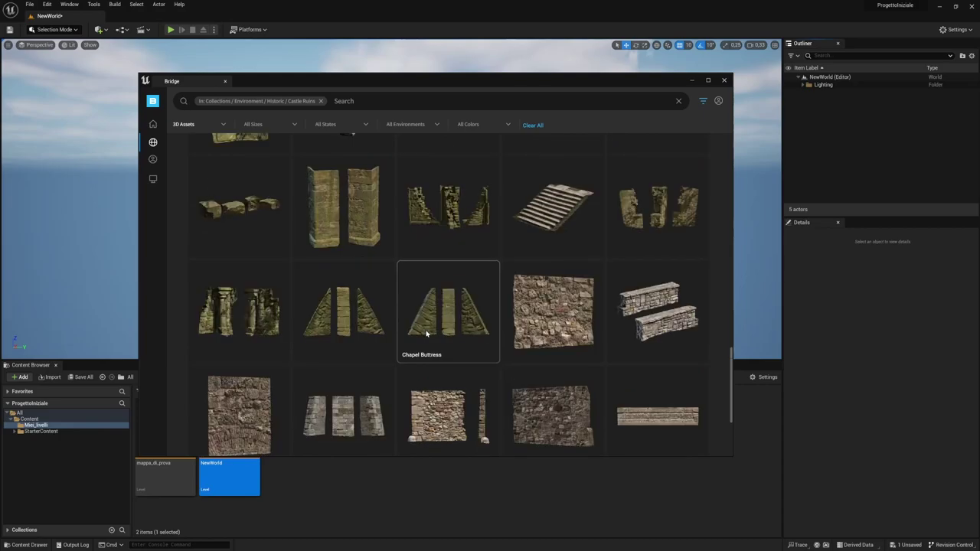
{"action": "scroll", "coordinate": [448, 326], "scroll_direction": "down", "scroll_amount": 2}
{"action": "scroll", "coordinate": [448, 328], "scroll_direction": "down", "scroll_amount": 1}
{"action": "scroll", "coordinate": [553, 293], "scroll_direction": "up", "scroll_amount": 1}
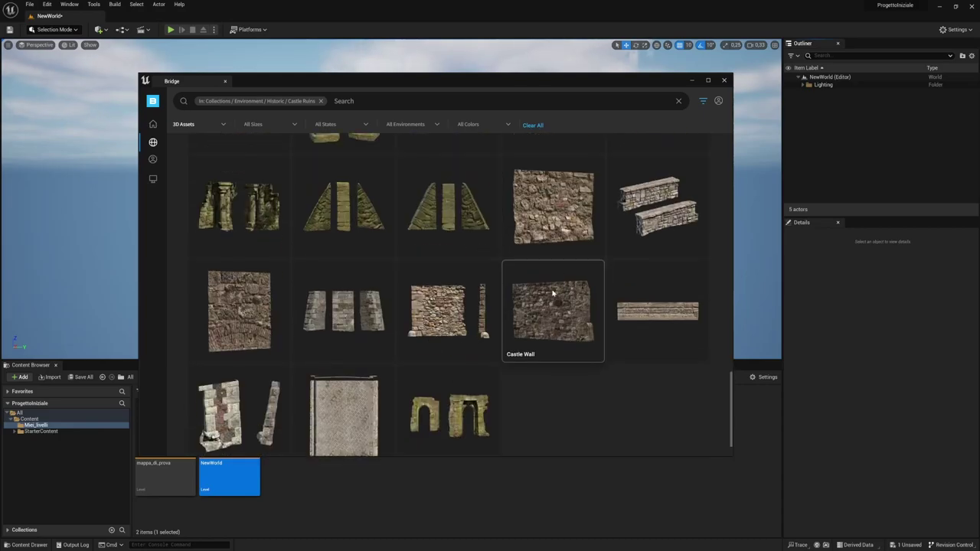
{"action": "scroll", "coordinate": [547, 307], "scroll_direction": "up", "scroll_amount": 5}
{"action": "scroll", "coordinate": [534, 322], "scroll_direction": "up", "scroll_amount": 5}
{"action": "scroll", "coordinate": [459, 291], "scroll_direction": "up", "scroll_amount": 5}
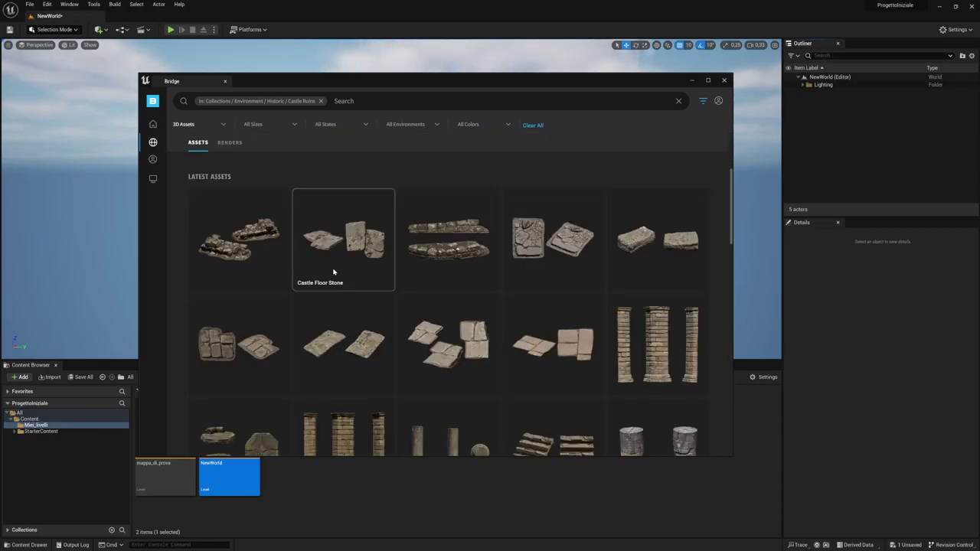
{"action": "left_click", "coordinate": [230, 235]}
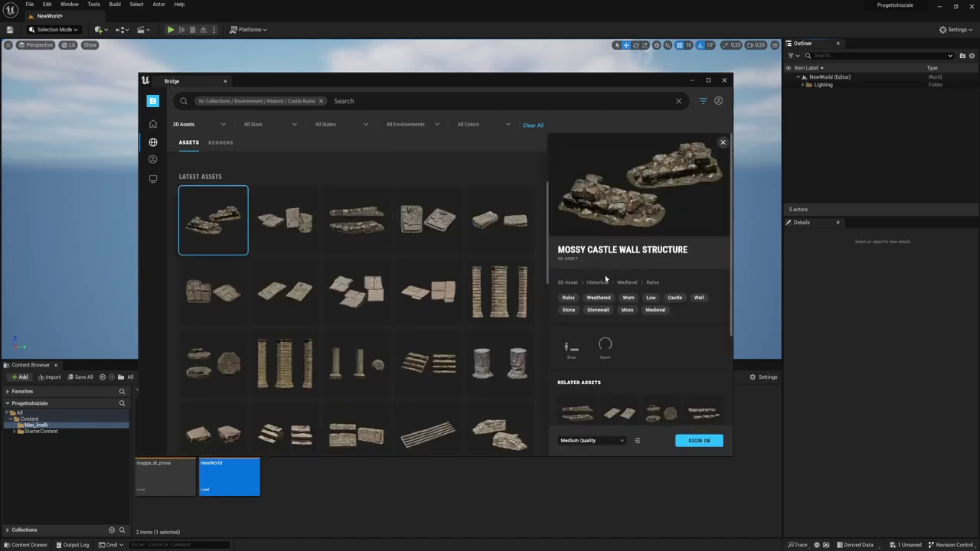
- Sign in to Bridge and leave the Mossy Castle Wall Structure download quality on Medium Quality
{"action": "scroll", "coordinate": [654, 258], "scroll_direction": "down", "scroll_amount": 2}
{"action": "scroll", "coordinate": [654, 257], "scroll_direction": "up", "scroll_amount": 2}
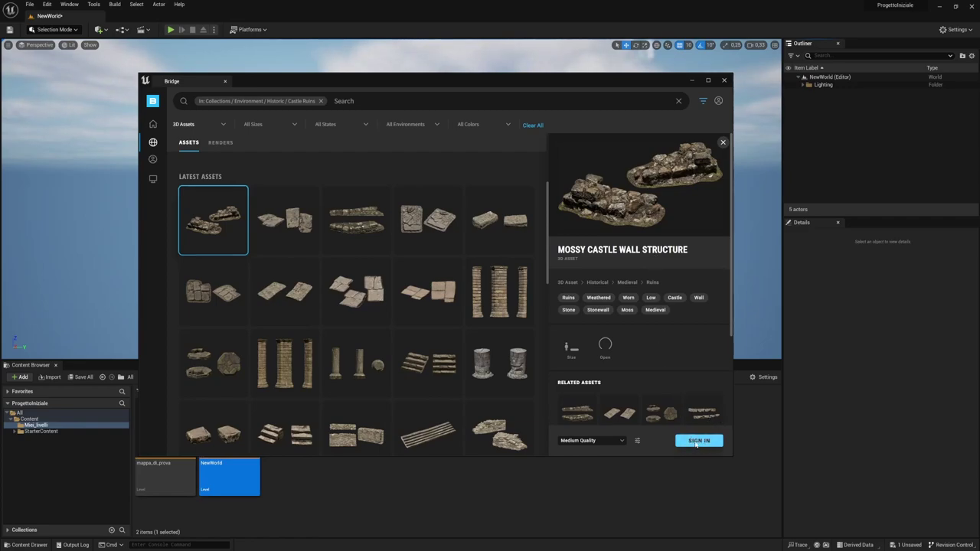
{"action": "left_click", "coordinate": [697, 442]}
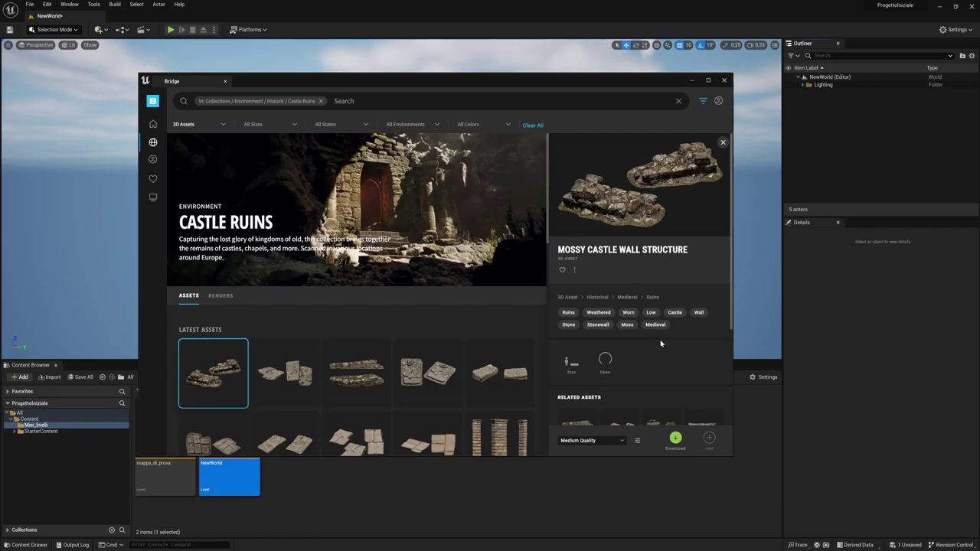
{"action": "scroll", "coordinate": [663, 344], "scroll_direction": "down", "scroll_amount": 2}
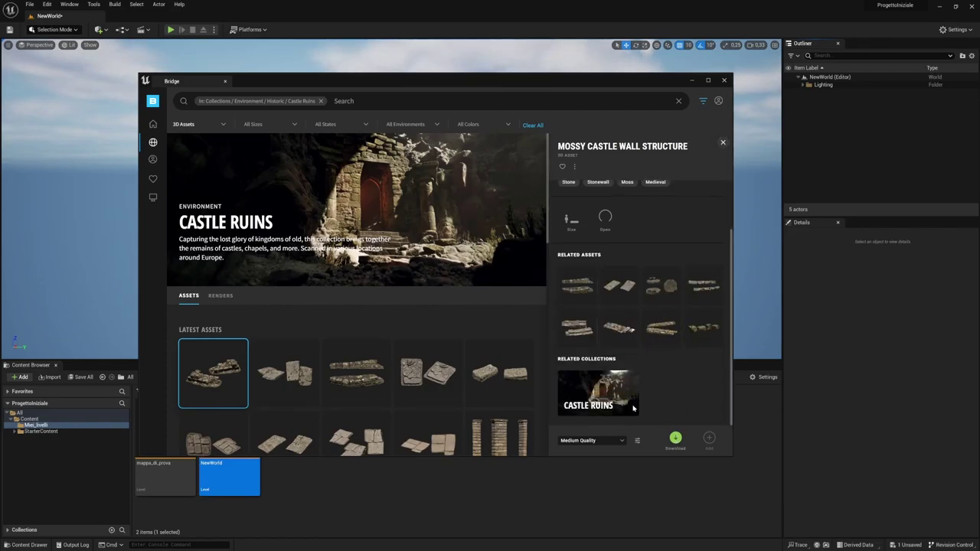
{"action": "left_click", "coordinate": [611, 442]}
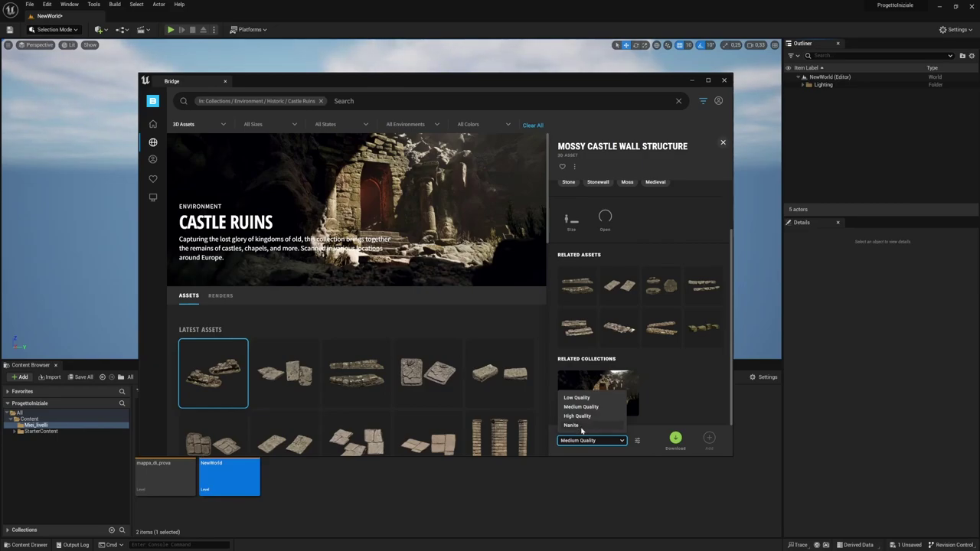
{"action": "left_click", "coordinate": [671, 397]}
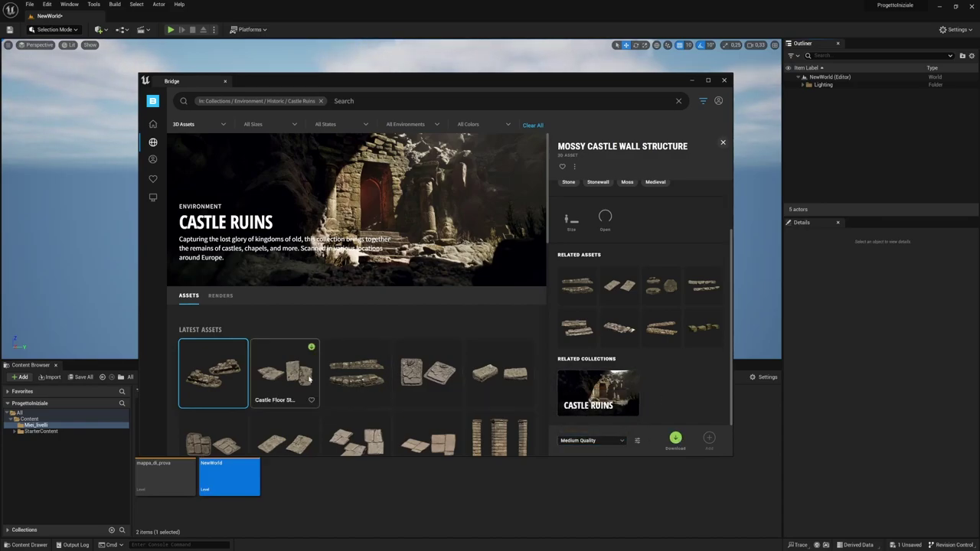
{"action": "scroll", "coordinate": [593, 320], "scroll_direction": "up", "scroll_amount": 4}
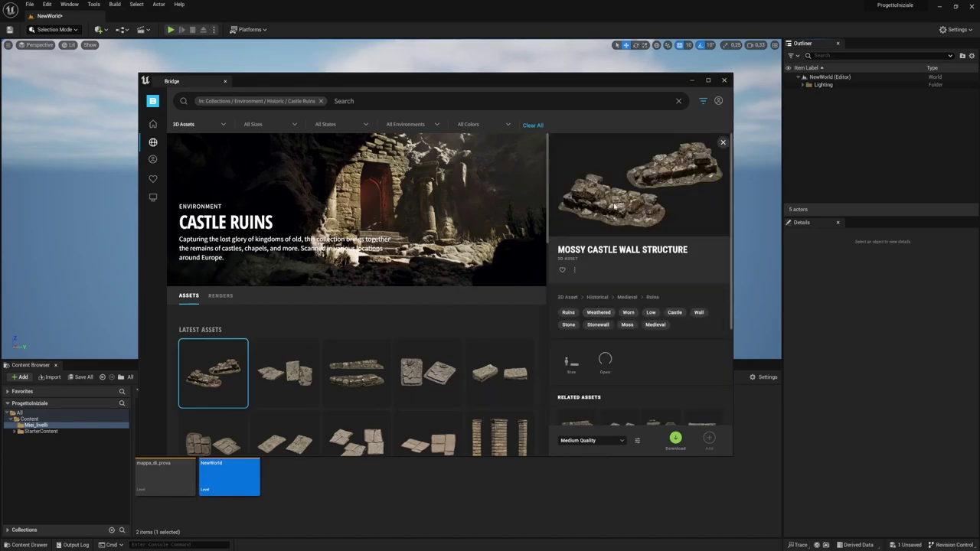
{"action": "scroll", "coordinate": [615, 207], "scroll_direction": "down", "scroll_amount": 4}
- Download Mossy Castle Wall Structure, Castle Wall Stone, Castle Column and two other Castle Ruins assets
{"action": "left_click", "coordinate": [676, 440]}
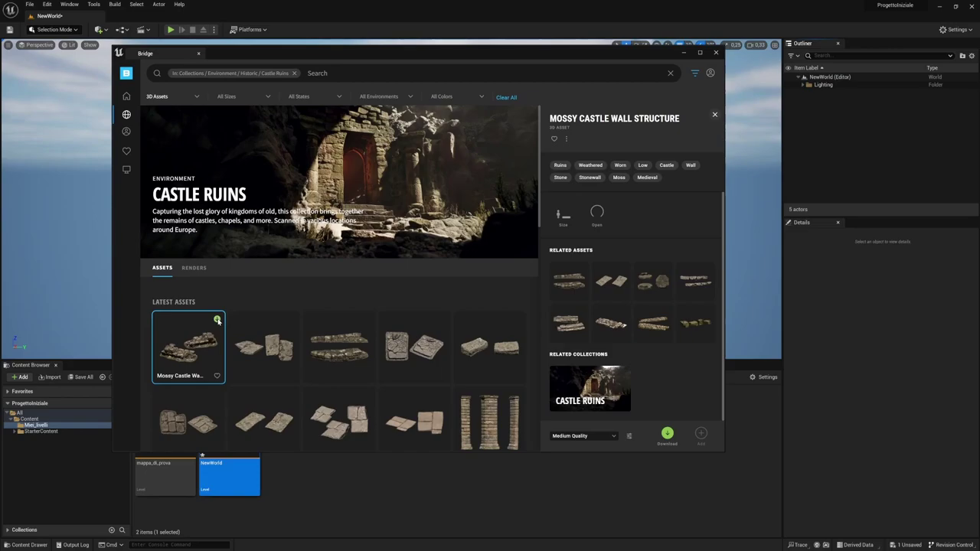
{"action": "left_click", "coordinate": [518, 332]}
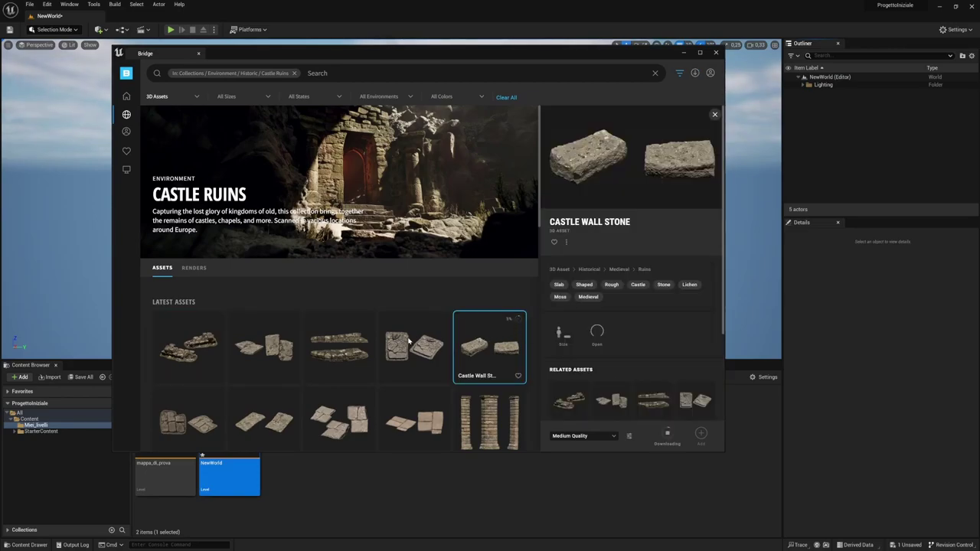
{"action": "left_click", "coordinate": [443, 319]}
{"action": "left_click", "coordinate": [217, 319]}
{"action": "scroll", "coordinate": [395, 362], "scroll_direction": "down", "scroll_amount": 1}
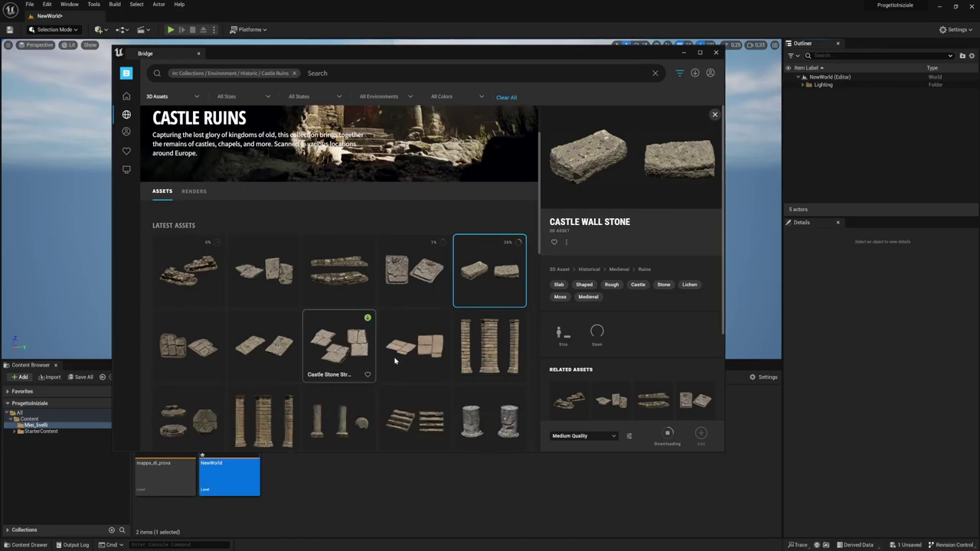
{"action": "left_click", "coordinate": [518, 319]}
{"action": "scroll", "coordinate": [513, 329], "scroll_direction": "down", "scroll_amount": 1}
{"action": "scroll", "coordinate": [385, 398], "scroll_direction": "down", "scroll_amount": 2}
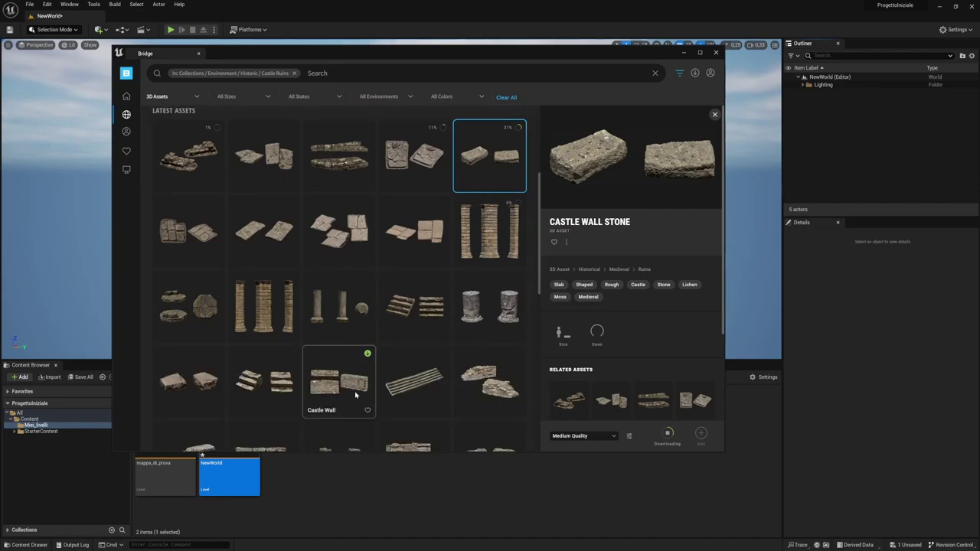
{"action": "scroll", "coordinate": [355, 395], "scroll_direction": "up", "scroll_amount": 3}
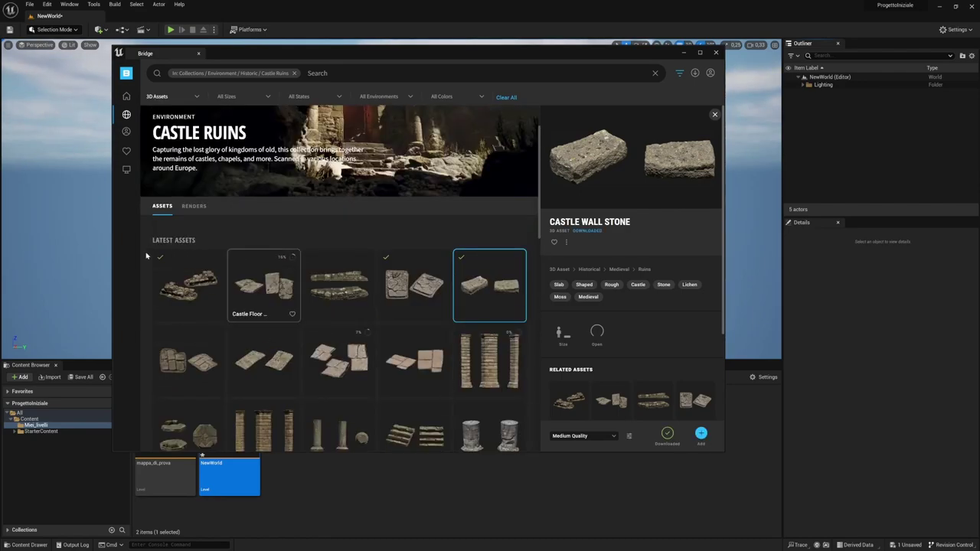
{"action": "left_click", "coordinate": [127, 171]}
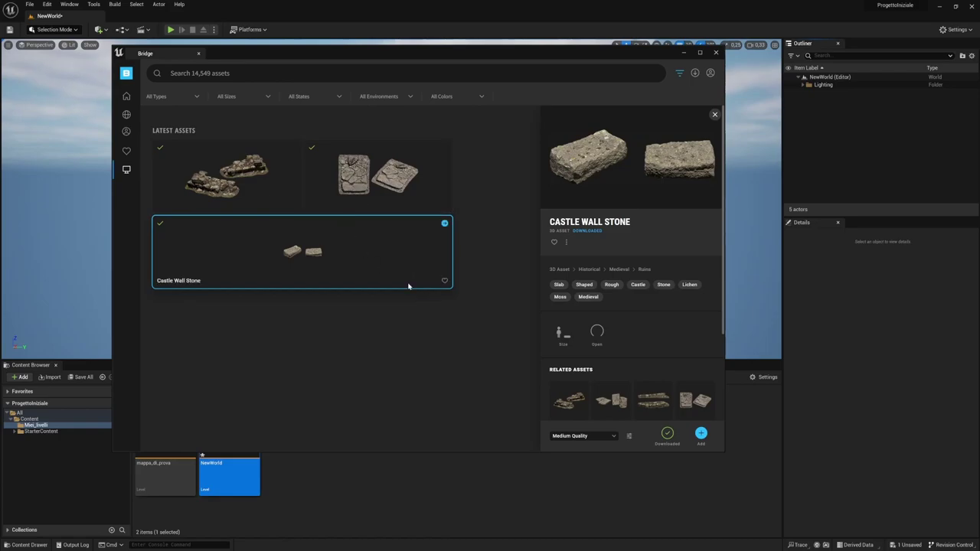
- Export Castle Wall Stone and Mossy Castle Wall Structure from the Local library into Megascans 3D_Assets
{"action": "left_click", "coordinate": [352, 209]}
{"action": "left_click", "coordinate": [233, 186]}
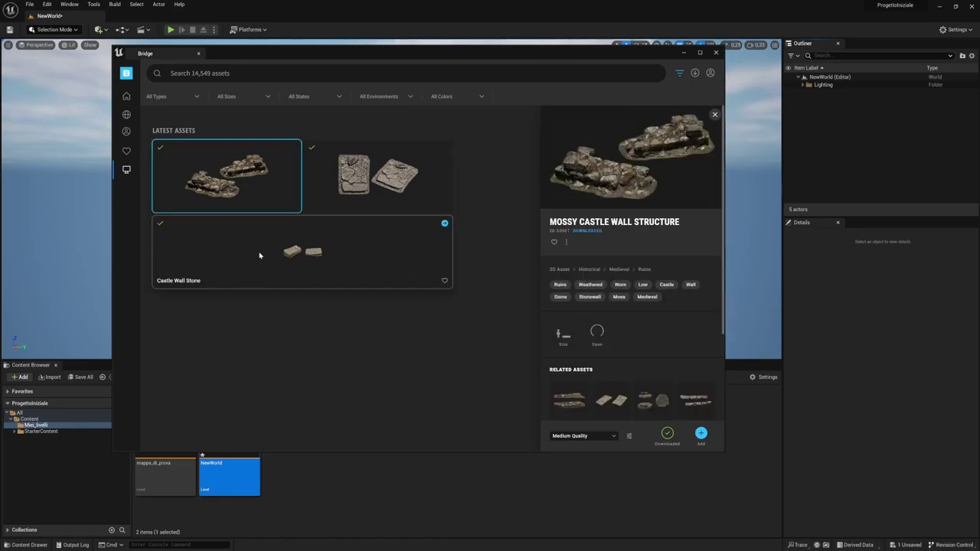
{"action": "left_click", "coordinate": [345, 172]}
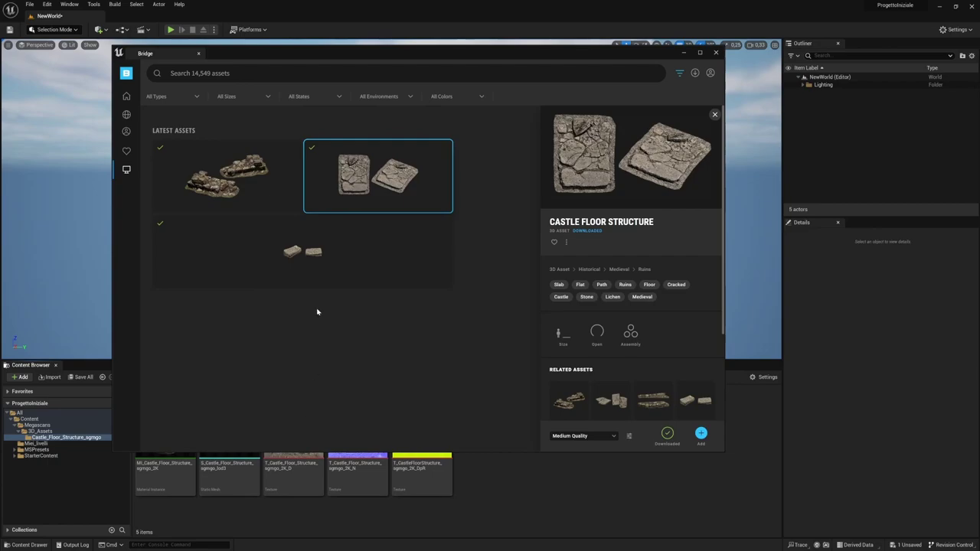
{"action": "left_click", "coordinate": [317, 256]}
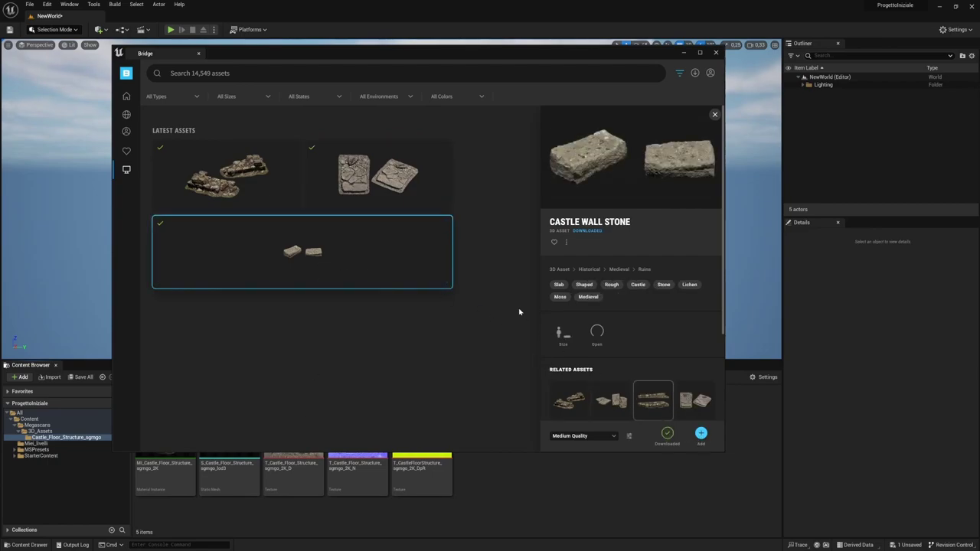
{"action": "mouse_move", "coordinate": [444, 218]}
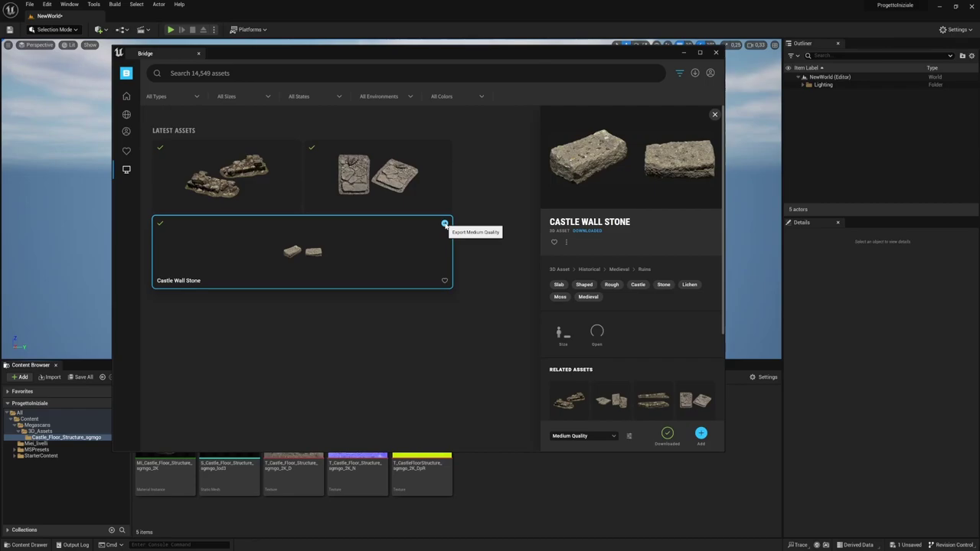
{"action": "left_click", "coordinate": [445, 224]}
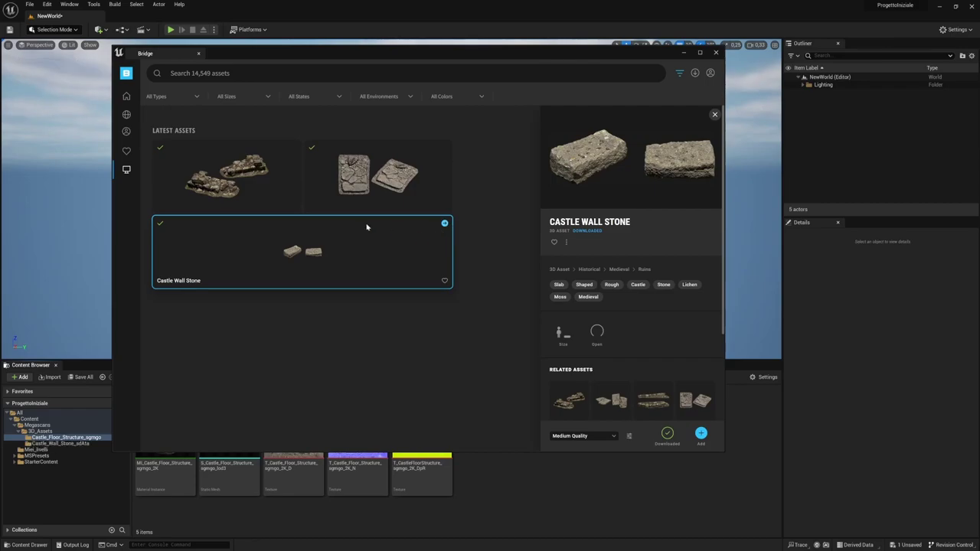
{"action": "left_click", "coordinate": [293, 148]}
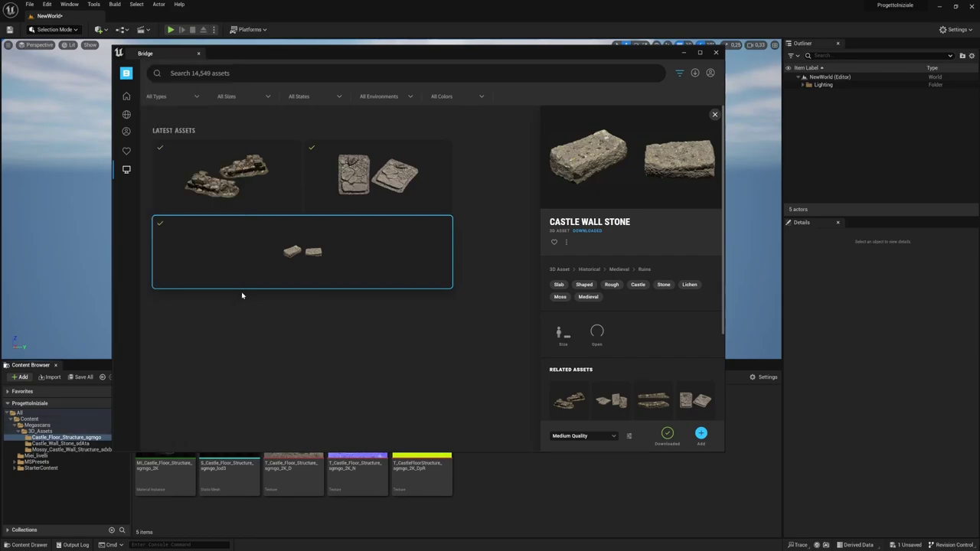
{"action": "left_click", "coordinate": [38, 425]}
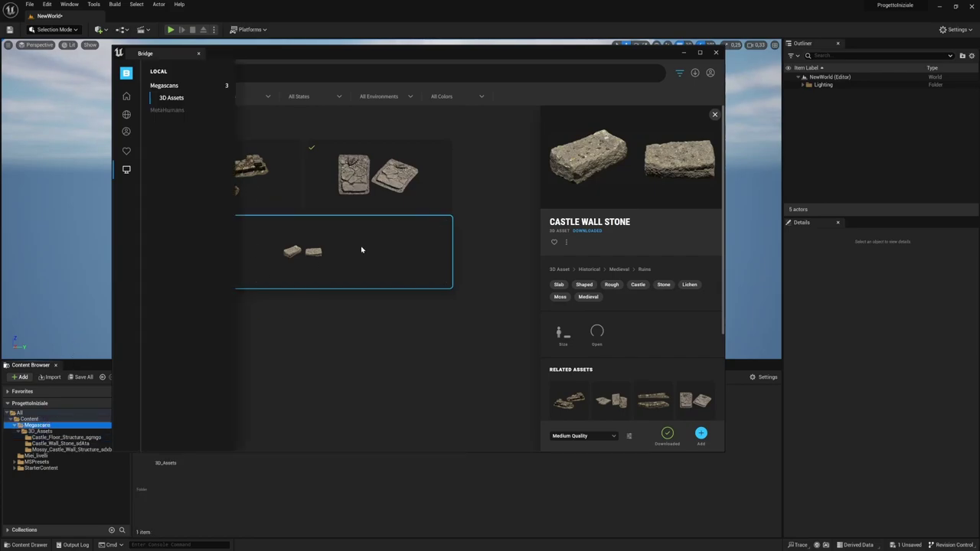
- Close Bridge and expand Content > Megascans > 3D_Assets in the Content Browser tree
{"action": "left_click", "coordinate": [266, 315]}
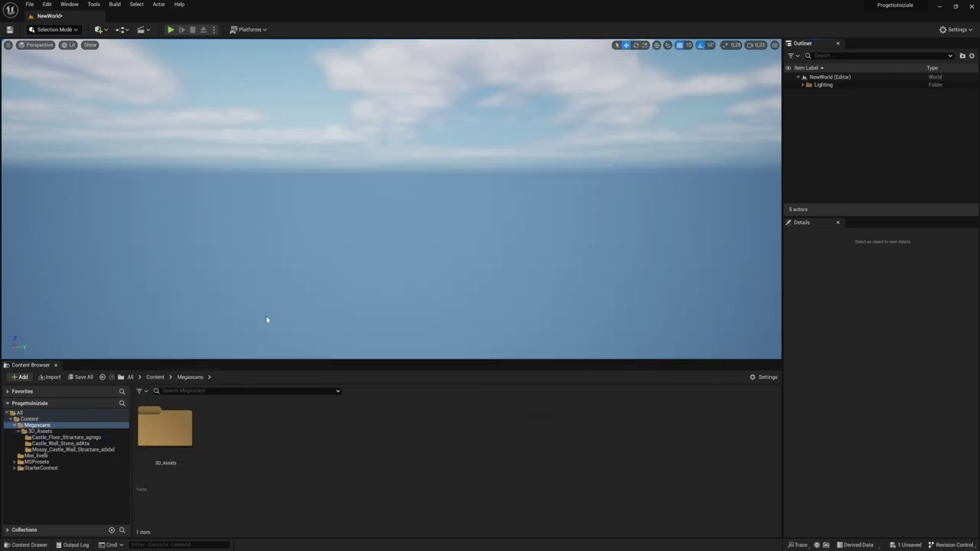
{"action": "left_click", "coordinate": [34, 420]}
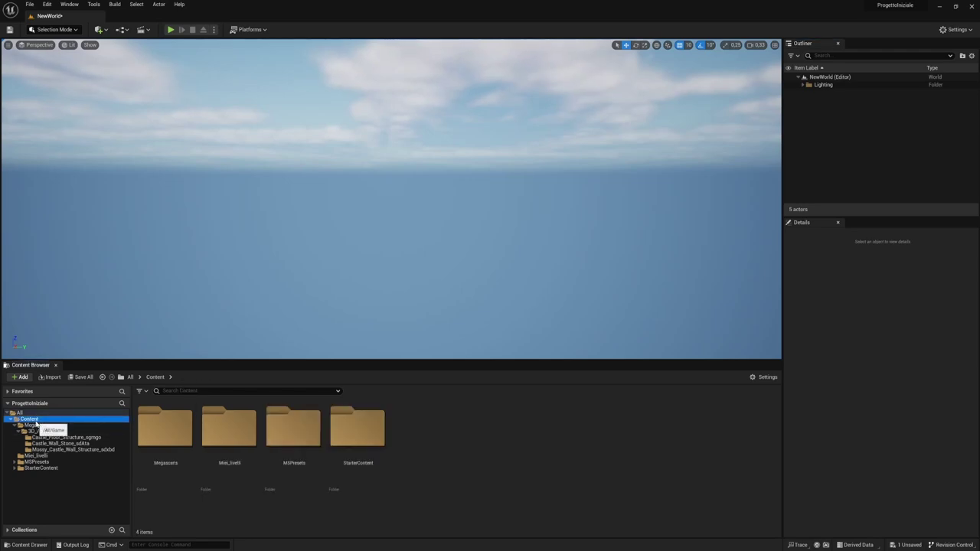
{"action": "left_click", "coordinate": [15, 425]}
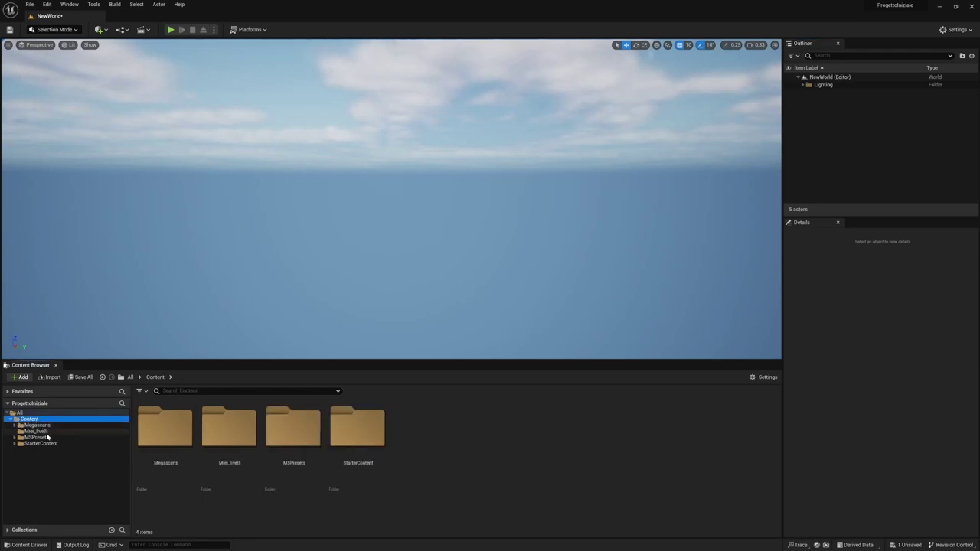
{"action": "left_click", "coordinate": [45, 432]}
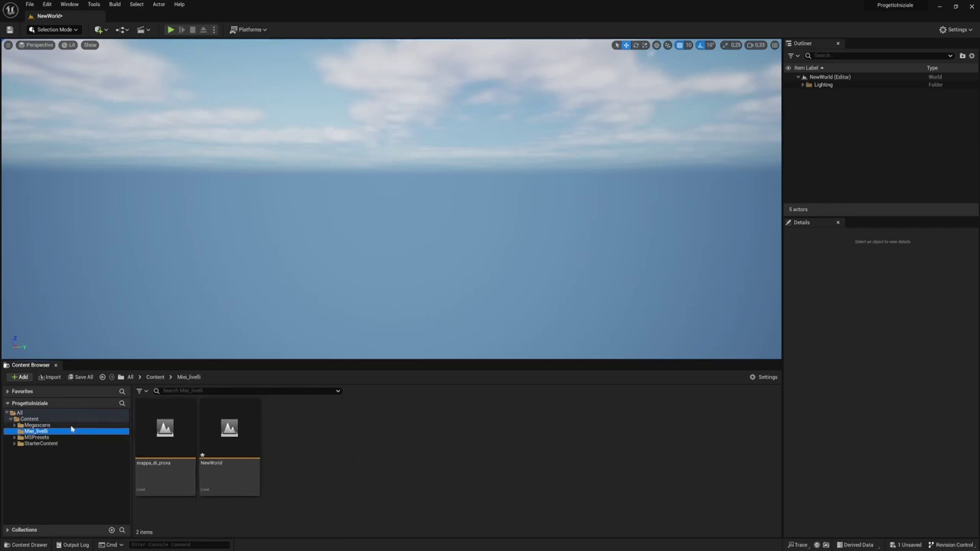
{"action": "left_click", "coordinate": [36, 425]}
{"action": "left_click", "coordinate": [16, 426]}
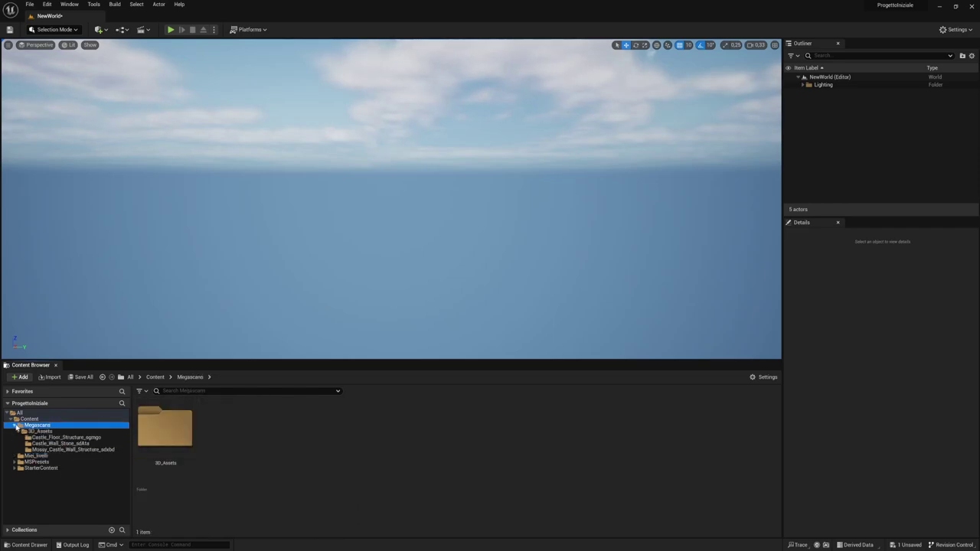
{"action": "left_click", "coordinate": [40, 431]}
{"action": "left_click", "coordinate": [19, 432]}
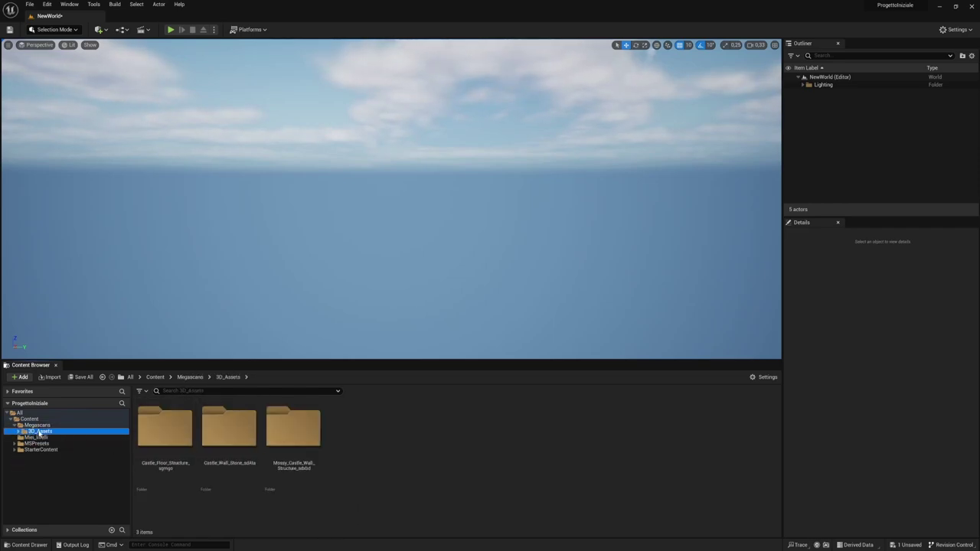
{"action": "left_click", "coordinate": [18, 432]}
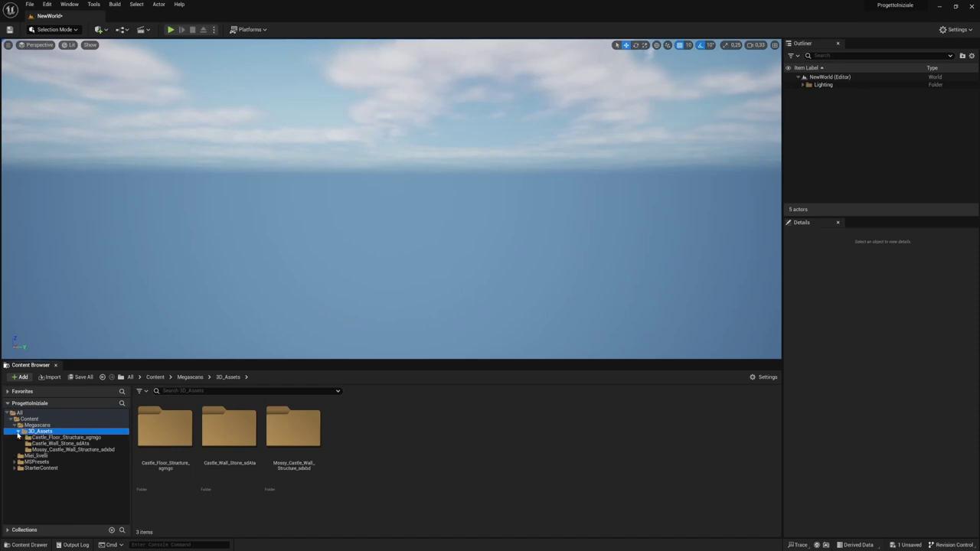
- Browse the three castle asset folders, ending on Castle_Floor_Structure_sgmgo's static mesh
{"action": "left_click", "coordinate": [69, 437]}
{"action": "left_click", "coordinate": [76, 444]}
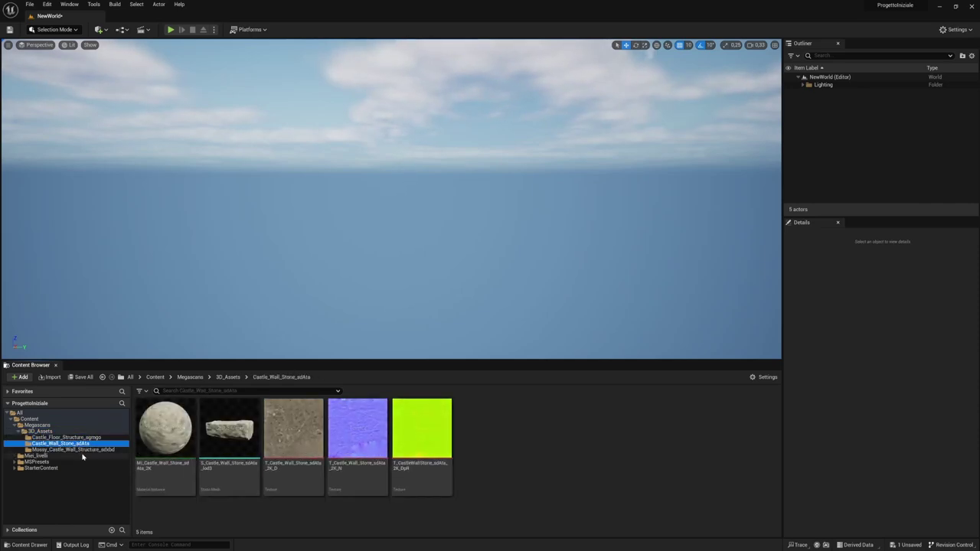
{"action": "left_click", "coordinate": [76, 450]}
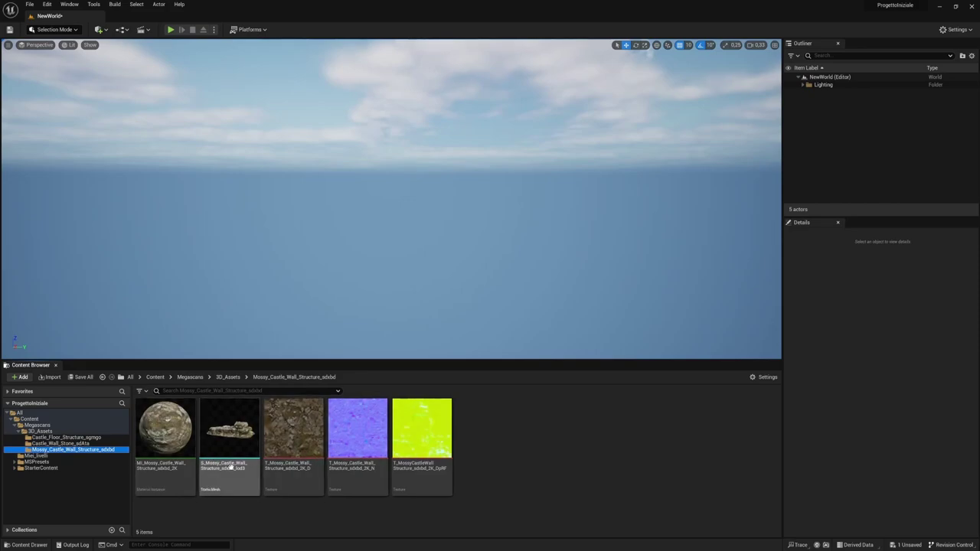
{"action": "mouse_move", "coordinate": [171, 494]}
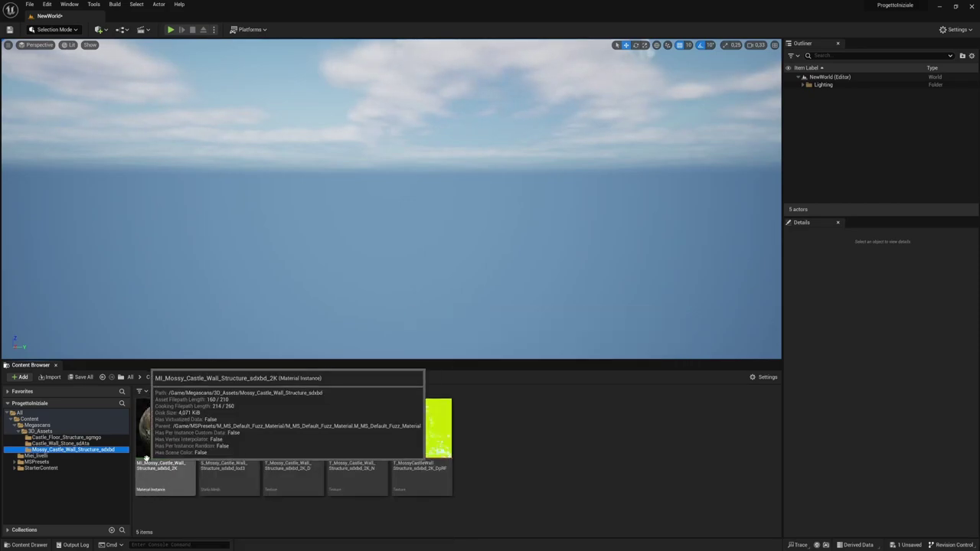
{"action": "mouse_move", "coordinate": [219, 481]}
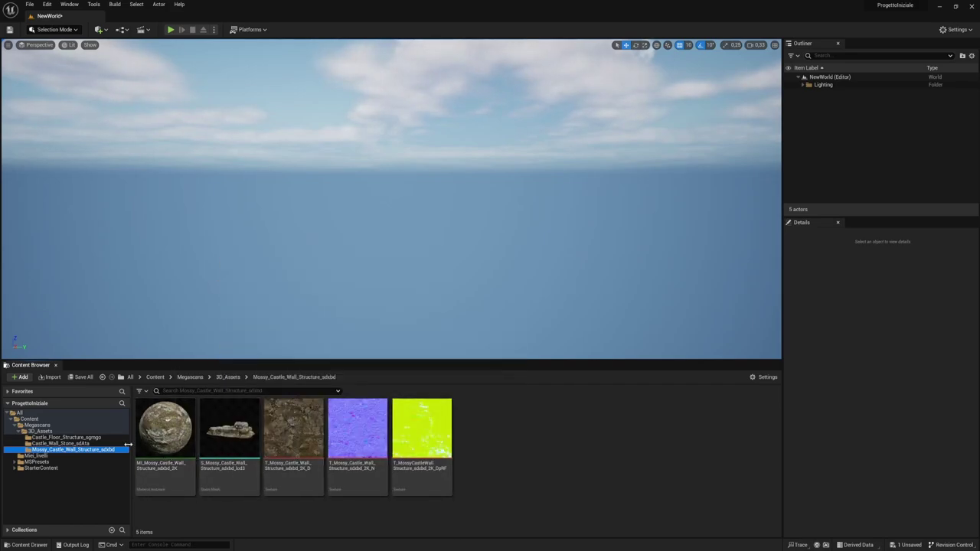
{"action": "left_click", "coordinate": [78, 438]}
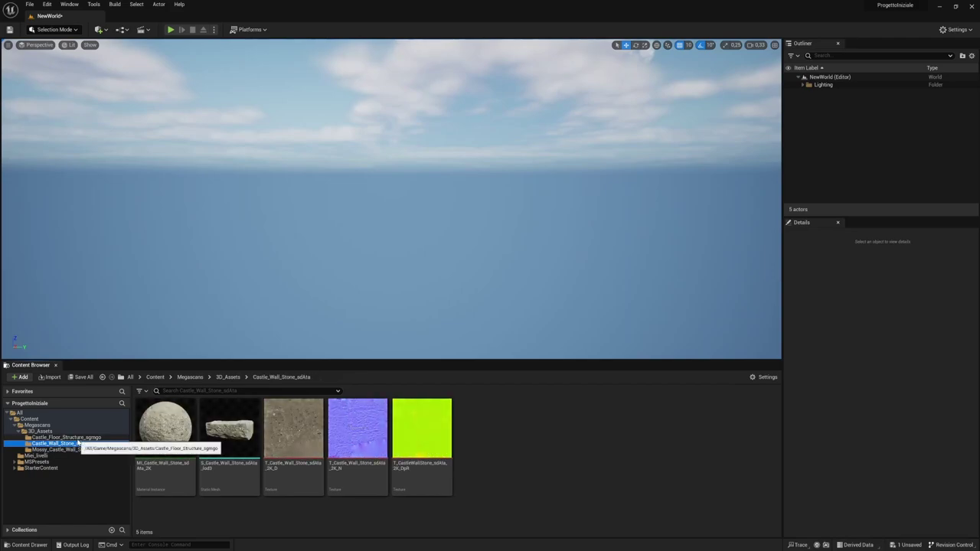
{"action": "left_click", "coordinate": [231, 443]}
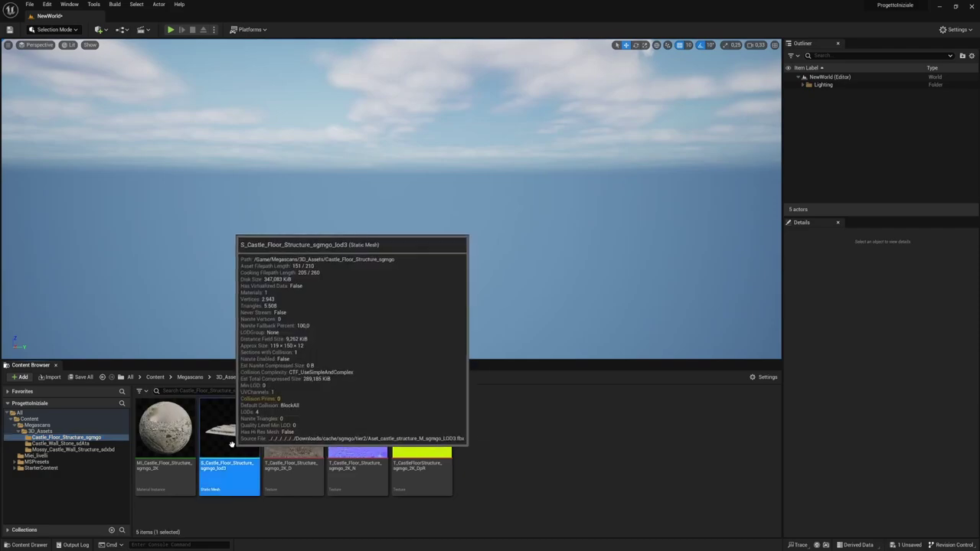
- Place the castle floor mesh in the level, reset it to the origin and frame it
{"action": "left_click_drag", "start_coordinate": [232, 445], "coordinate": [381, 268]}
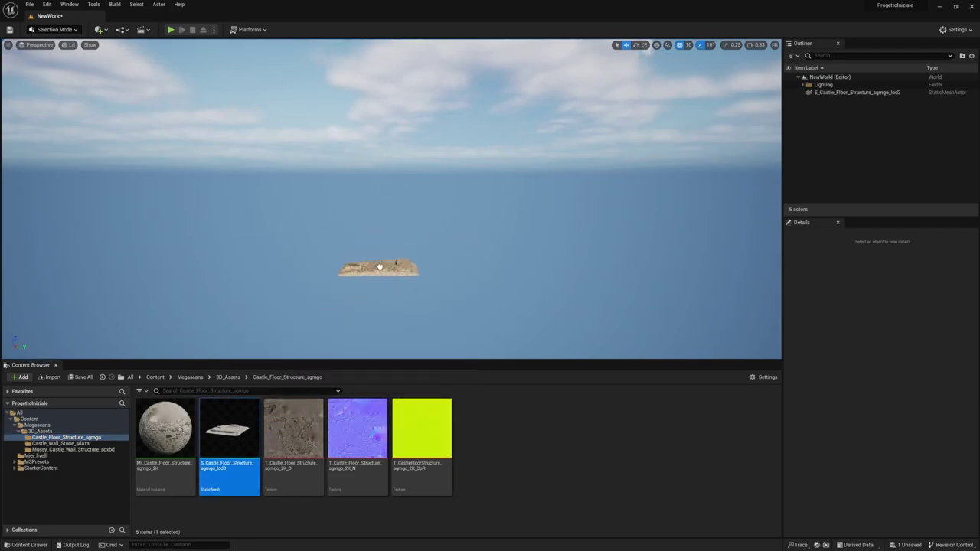
{"action": "right_click_drag", "start_coordinate": [381, 268], "coordinate": [367, 282]}
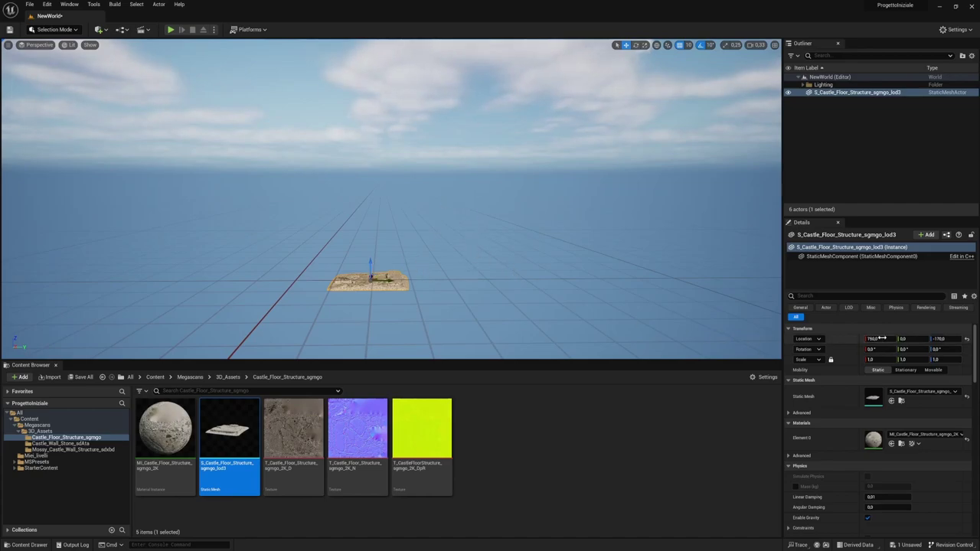
{"action": "left_click", "coordinate": [967, 338]}
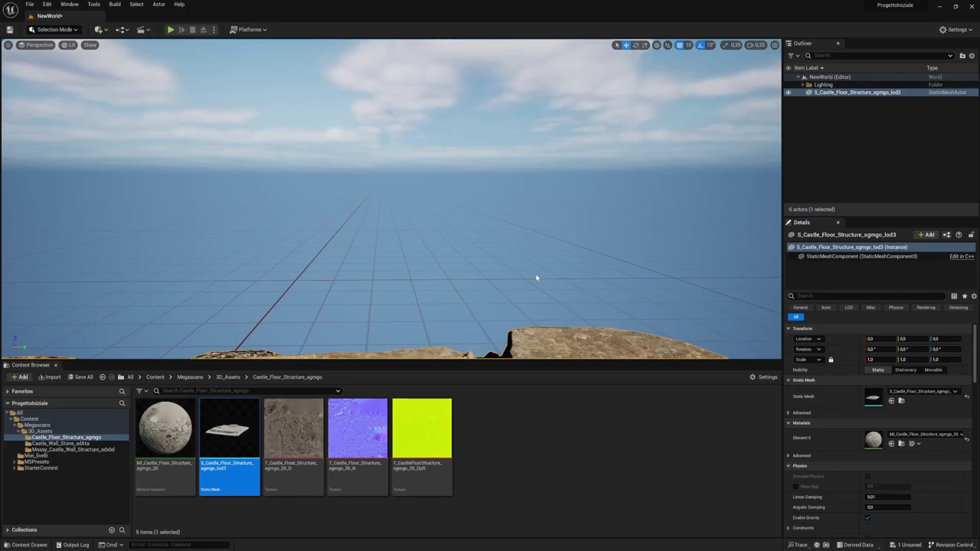
{"action": "key", "text": "f"}
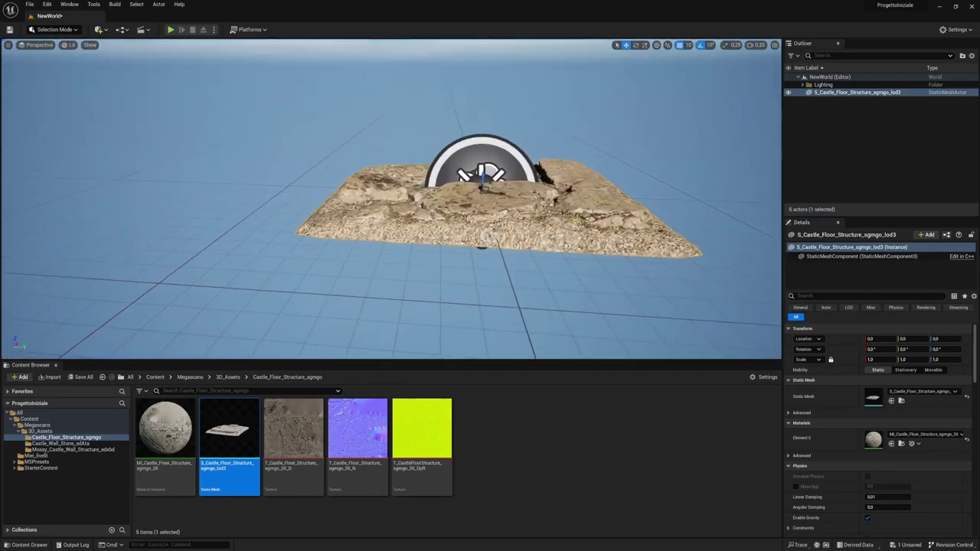
{"action": "mouse_move", "coordinate": [420, 230]}
{"action": "left_mouse_down", "text": "alt"}
{"action": "mouse_move", "coordinate": [367, 276]}
{"action": "mouse_move", "coordinate": [344, 230]}
{"action": "left_mouse_up", "text": "alt"}
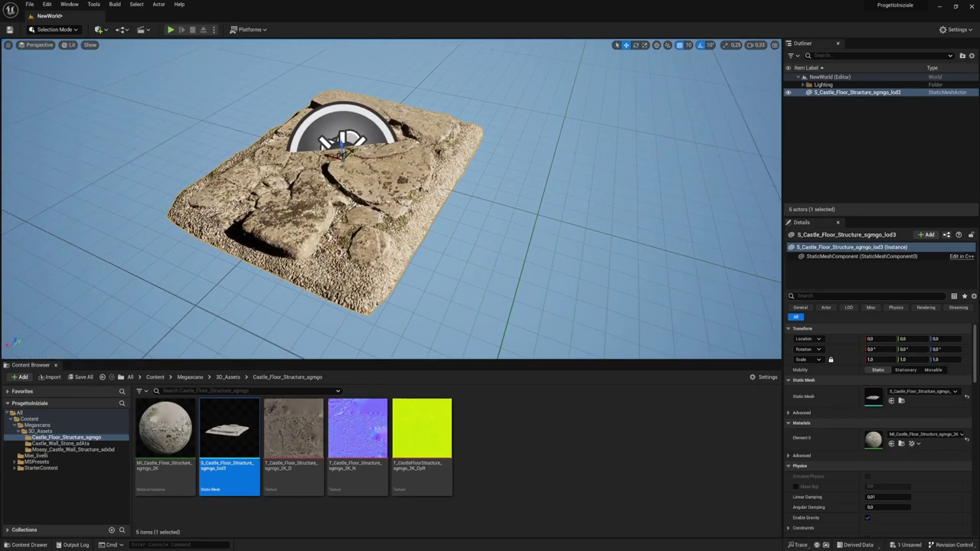
- Drag the Castle_Wall_Stone mesh onto the floor stone
{"action": "left_click", "coordinate": [61, 443]}
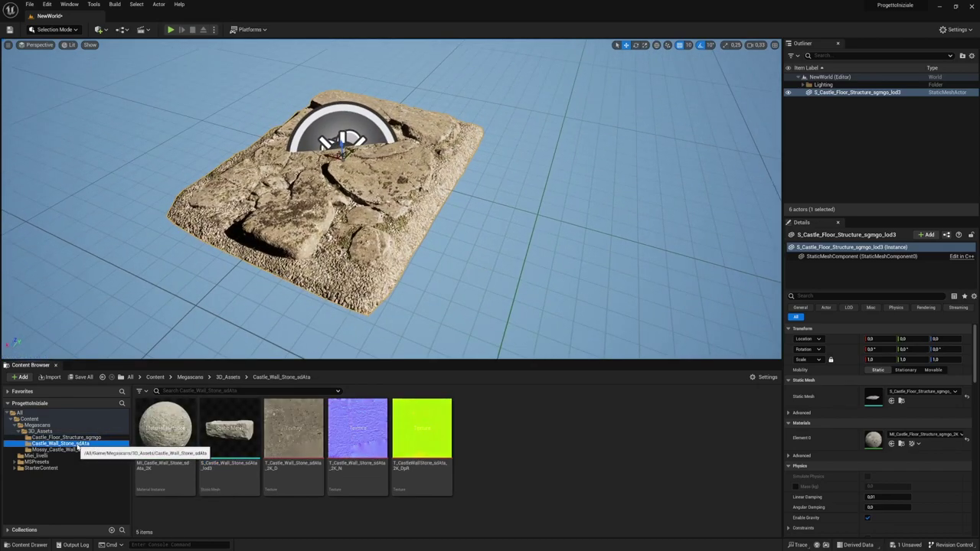
{"action": "left_click_drag", "start_coordinate": [216, 442], "coordinate": [330, 230]}
{"action": "left_click", "coordinate": [381, 173]}
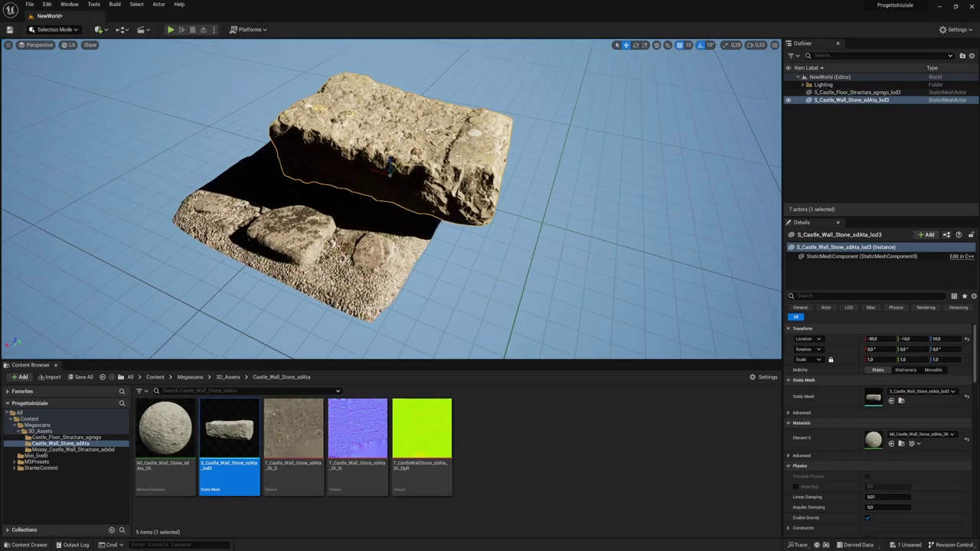
{"action": "left_click_drag", "start_coordinate": [381, 173], "coordinate": [429, 184], "text": "alt"}
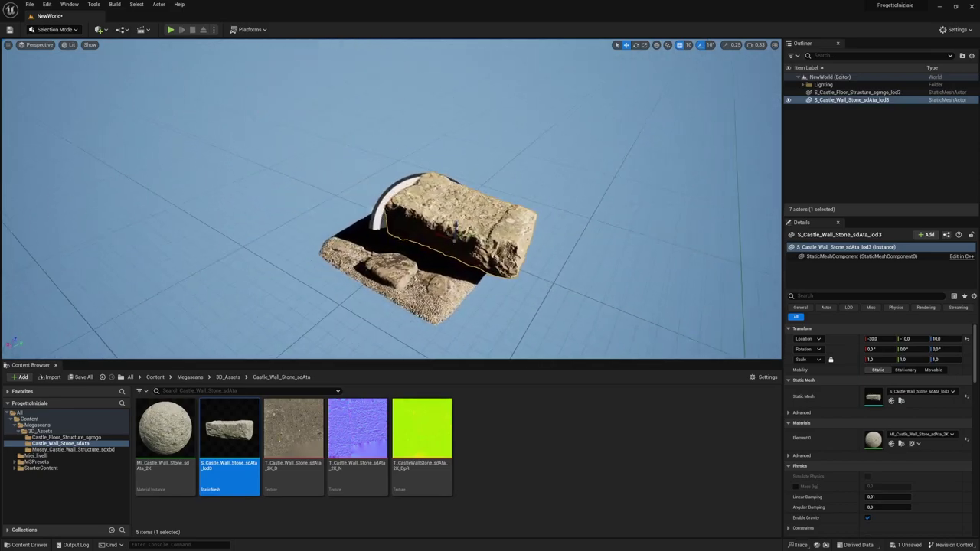
- Place the Mossy_Castle_Wall_Structure static mesh beside the floor and wall stone
{"action": "left_click", "coordinate": [63, 456]}
{"action": "left_click", "coordinate": [65, 450]}
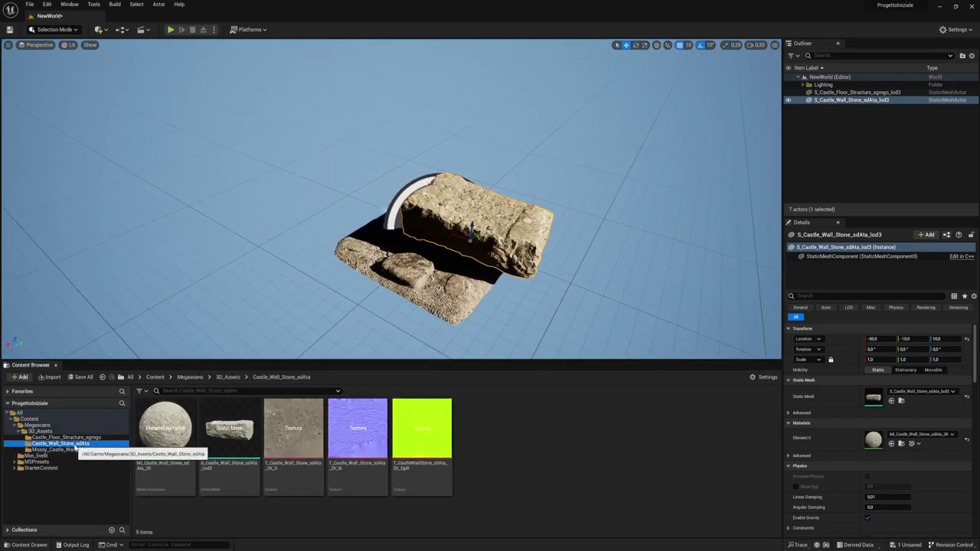
{"action": "left_click", "coordinate": [73, 456]}
{"action": "left_click", "coordinate": [80, 450]}
{"action": "left_click_drag", "start_coordinate": [228, 443], "coordinate": [383, 283]}
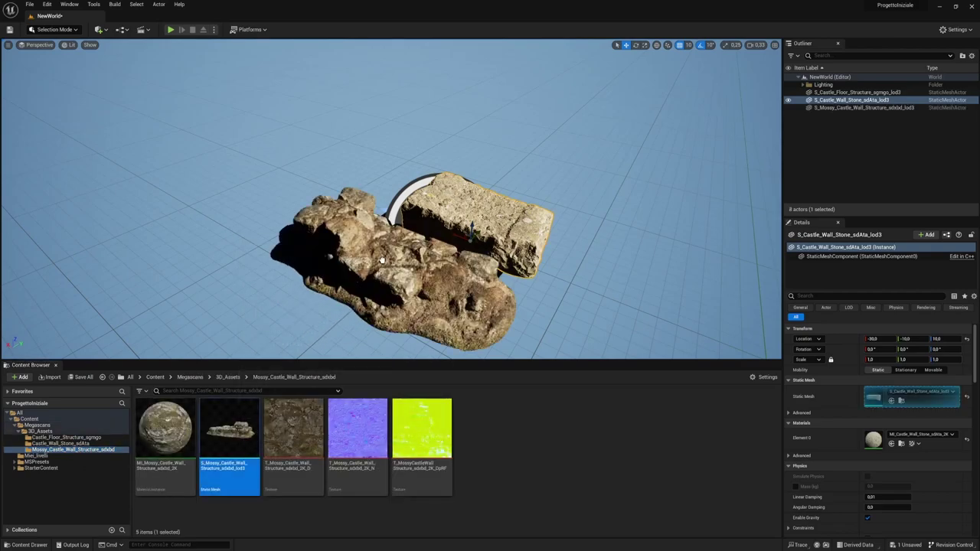
{"action": "key", "text": "f"}
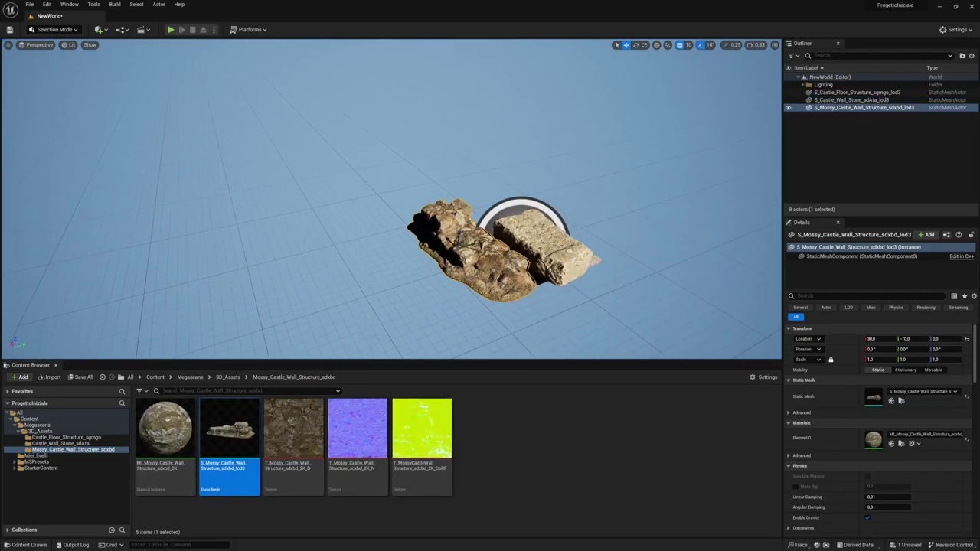
- Scale the floor stone to 2.524146 and Alt-drag copies into four floor tiles
{"action": "double_click", "coordinate": [858, 92]}
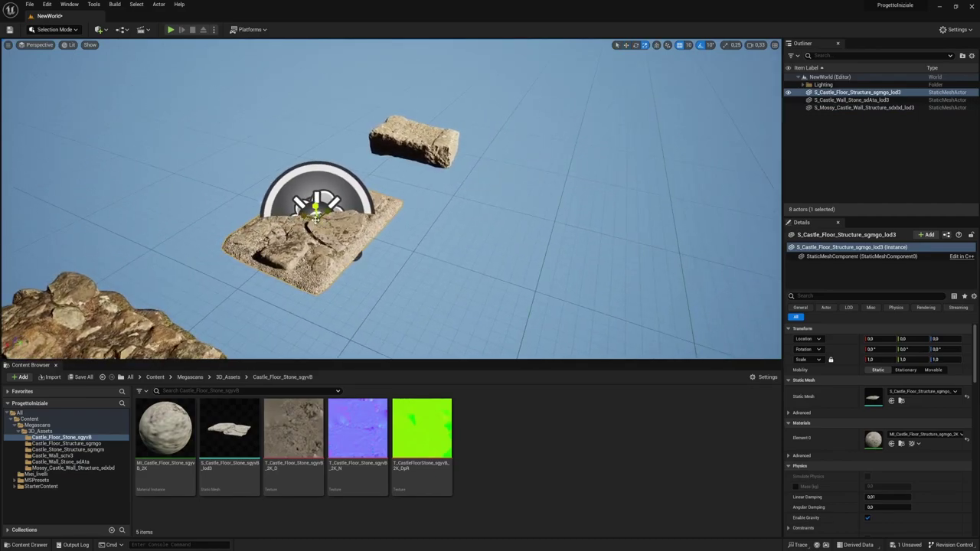
{"action": "left_click_drag", "start_coordinate": [316, 218], "coordinate": [580, 253]}
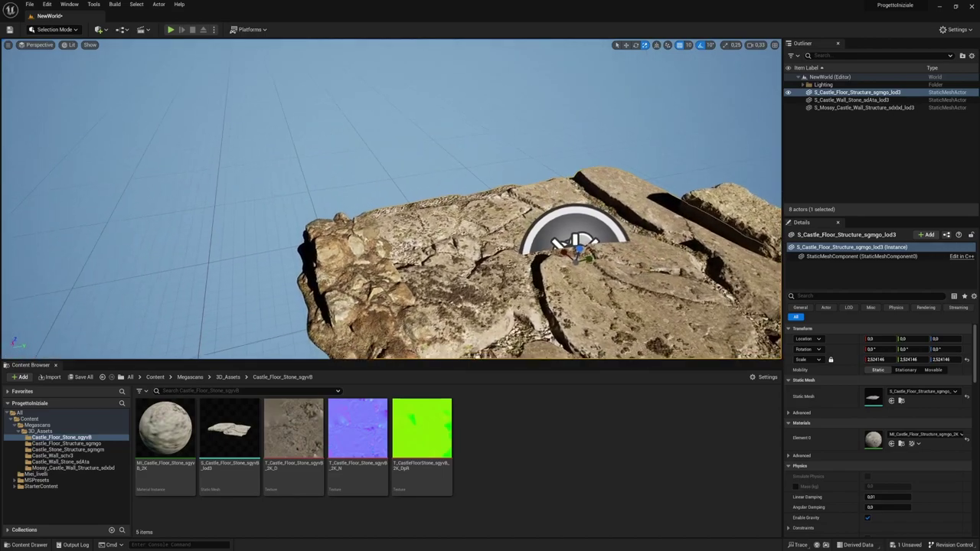
{"action": "scroll", "coordinate": [580, 253], "scroll_direction": "down", "scroll_amount": 5}
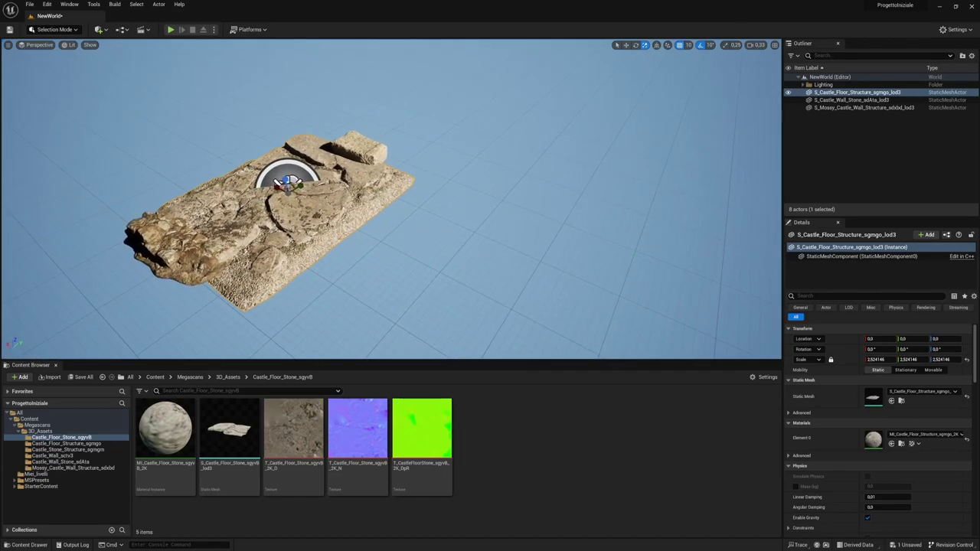
{"action": "mouse_move", "coordinate": [276, 185]}
{"action": "left_mouse_down", "text": "alt"}
{"action": "mouse_move", "coordinate": [397, 266]}
{"action": "mouse_move", "coordinate": [531, 160]}
{"action": "mouse_move", "coordinate": [384, 122]}
{"action": "mouse_move", "coordinate": [485, 148]}
{"action": "left_mouse_up", "text": "alt"}
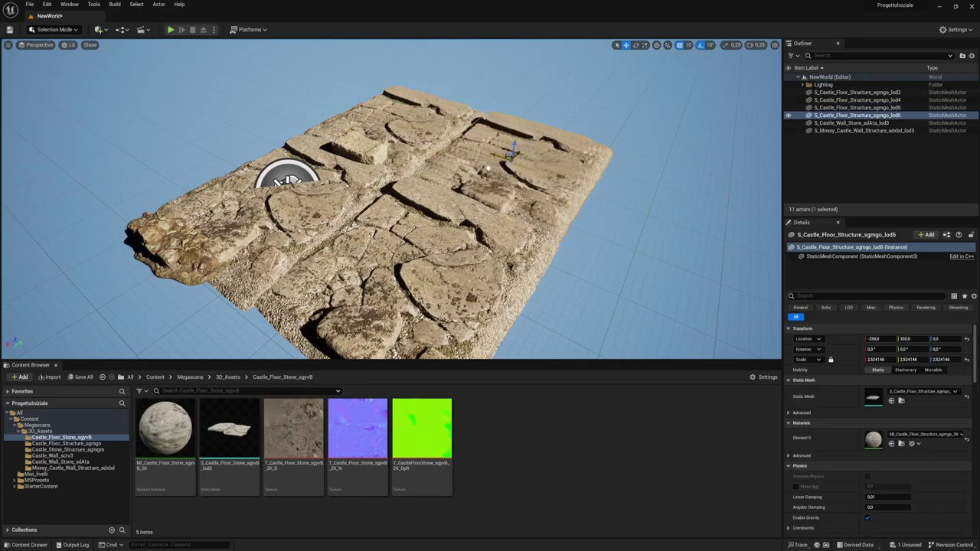
- Lower the mossy rock to Z 0 so it sinks into the floor
{"action": "scroll", "coordinate": [486, 147], "scroll_direction": "up", "scroll_amount": 3}
{"action": "right_click_drag", "start_coordinate": [486, 148], "coordinate": [263, 186]}
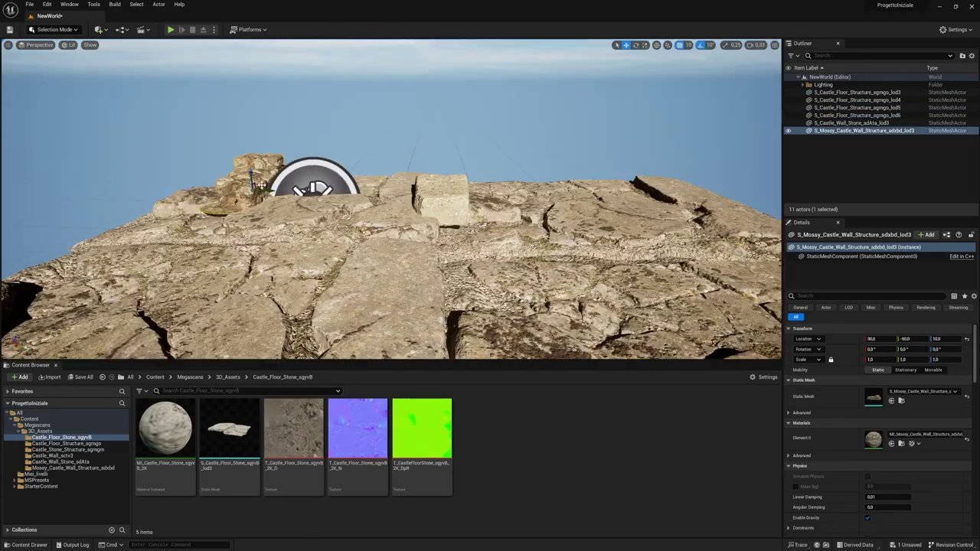
{"action": "left_click", "coordinate": [99, 268]}
{"action": "left_click_drag", "start_coordinate": [157, 285], "coordinate": [205, 247]}
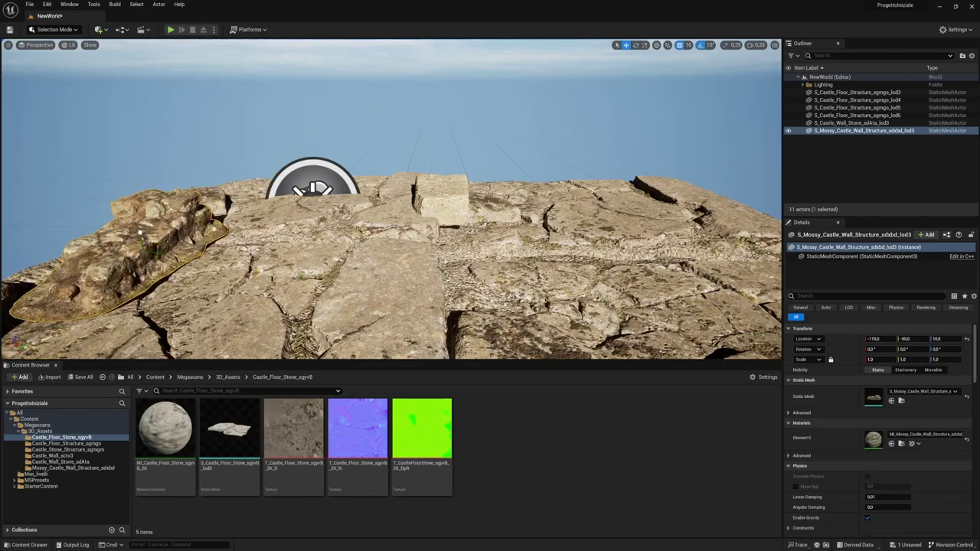
{"action": "left_click_drag", "start_coordinate": [141, 230], "coordinate": [139, 242]}
- Move the wall stone block to Y 380 and Alt-drag two copies to stack them
{"action": "left_click", "coordinate": [438, 201]}
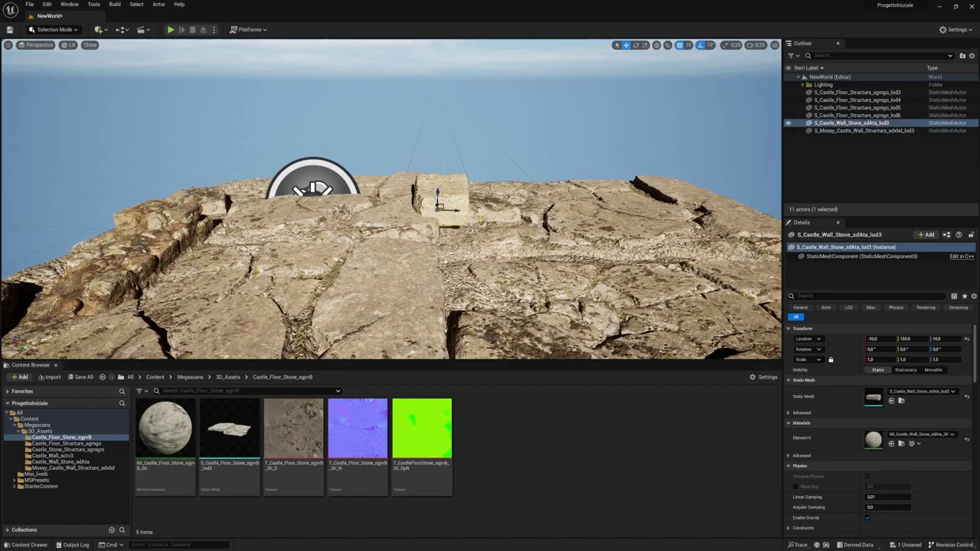
{"action": "left_click_drag", "start_coordinate": [452, 208], "coordinate": [670, 200]}
{"action": "right_click_drag", "start_coordinate": [392, 199], "coordinate": [306, 215]}
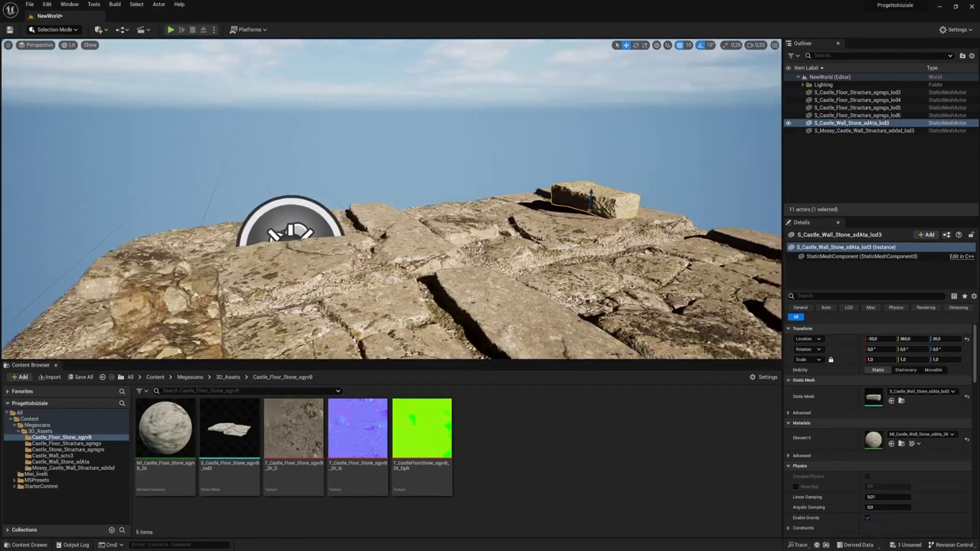
{"action": "right_click_drag", "start_coordinate": [561, 192], "coordinate": [562, 192]}
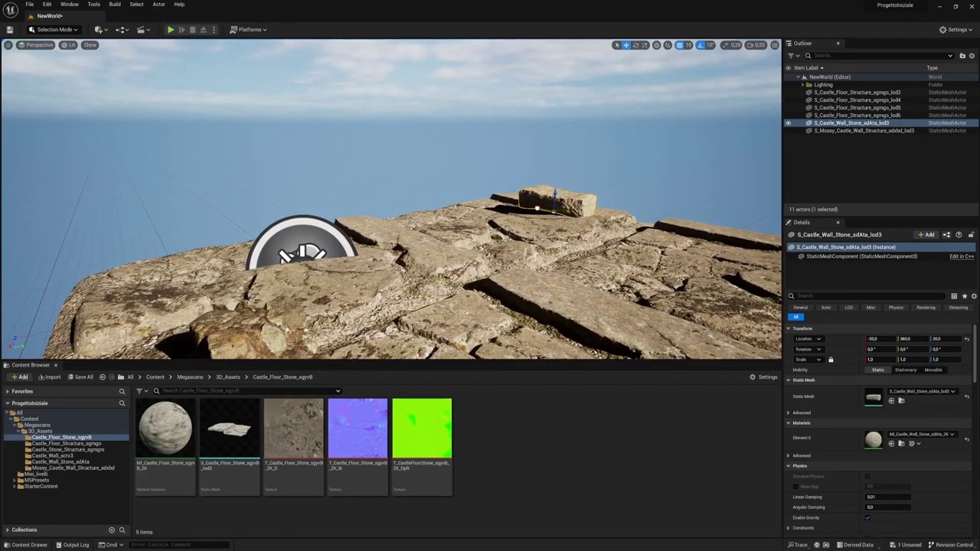
{"action": "mouse_move", "coordinate": [555, 201]}
{"action": "left_mouse_down", "text": "alt"}
{"action": "mouse_move", "coordinate": [634, 209]}
{"action": "mouse_move", "coordinate": [612, 184]}
{"action": "left_mouse_up", "text": "alt"}
{"action": "right_click_drag", "start_coordinate": [536, 206], "coordinate": [445, 207]}
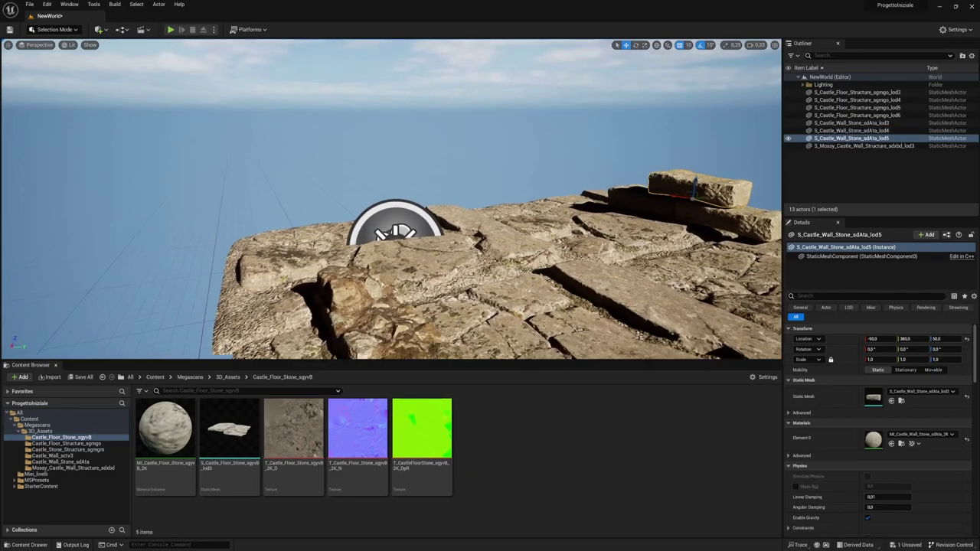
{"action": "mouse_move", "coordinate": [394, 230]}
{"action": "right_mouse_down"}
{"action": "mouse_move", "coordinate": [360, 138]}
{"action": "mouse_move", "coordinate": [419, 153]}
{"action": "mouse_move", "coordinate": [387, 155]}
{"action": "mouse_move", "coordinate": [299, 38]}
{"action": "mouse_move", "coordinate": [302, 85]}
{"action": "right_mouse_up"}
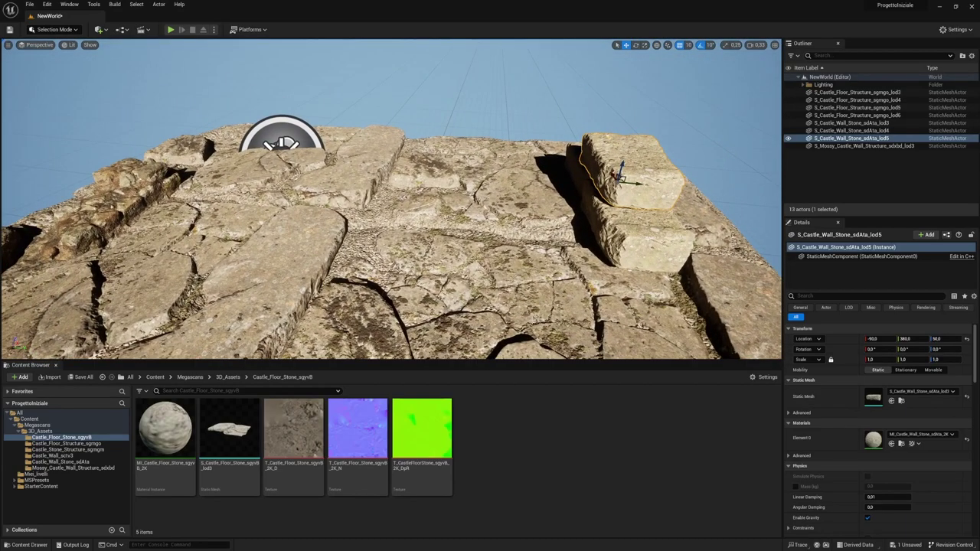
- Ctrl-select all three stacked wall stone blocks
{"action": "left_click", "coordinate": [582, 352]}
{"action": "mouse_move", "coordinate": [582, 352]}
{"action": "right_mouse_down"}
{"action": "mouse_move", "coordinate": [462, 260]}
{"action": "mouse_move", "coordinate": [463, 271]}
{"action": "right_mouse_up"}
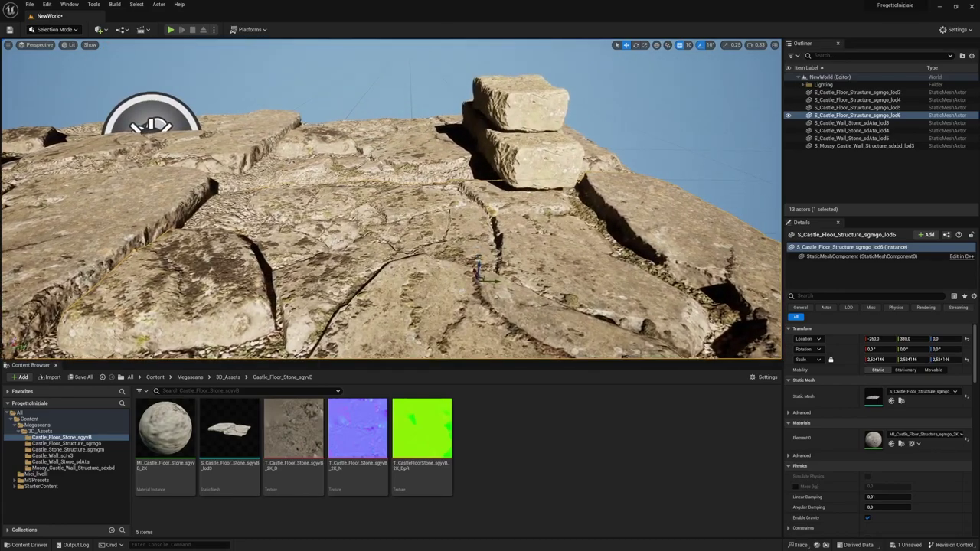
{"action": "key", "text": "e"}
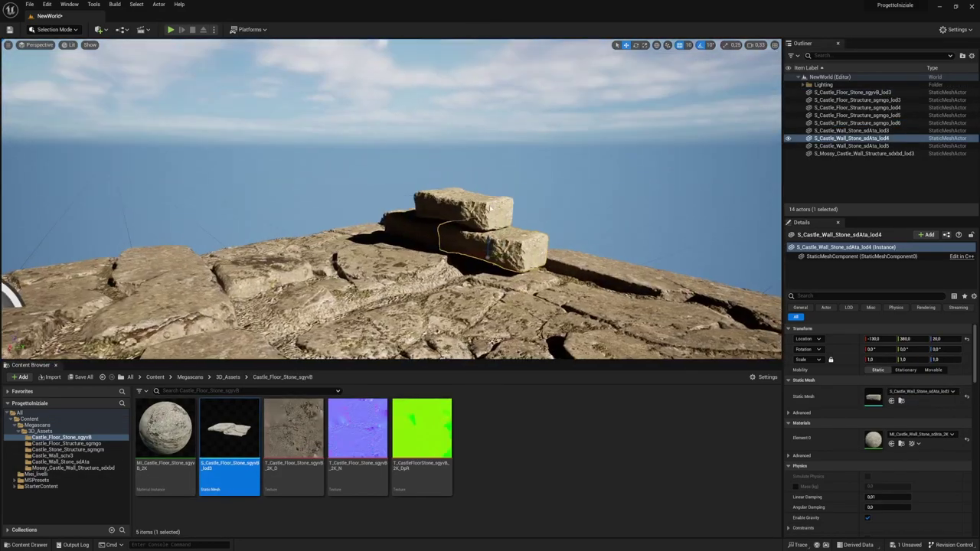
{"action": "left_click", "coordinate": [463, 205], "text": "ctrl"}
{"action": "left_click", "coordinate": [426, 229], "text": "ctrl"}
{"action": "mouse_move", "coordinate": [426, 229]}
{"action": "right_mouse_down"}
{"action": "mouse_move", "coordinate": [536, 228]}
{"action": "mouse_move", "coordinate": [490, 229]}
{"action": "right_mouse_up"}
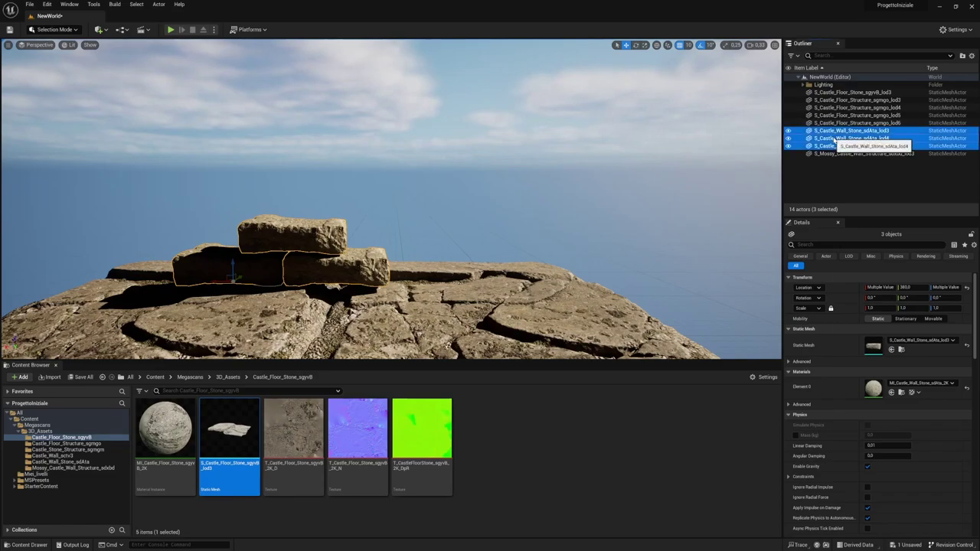
- Group the three wall stones in the Outliner, drag the group left, then deselect
{"action": "right_click", "coordinate": [835, 139]}
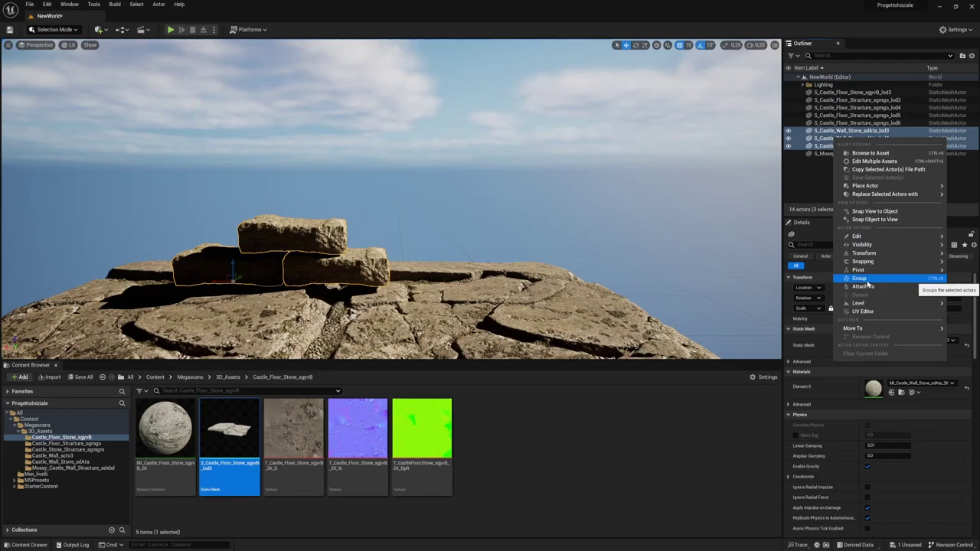
{"action": "left_click", "coordinate": [868, 281]}
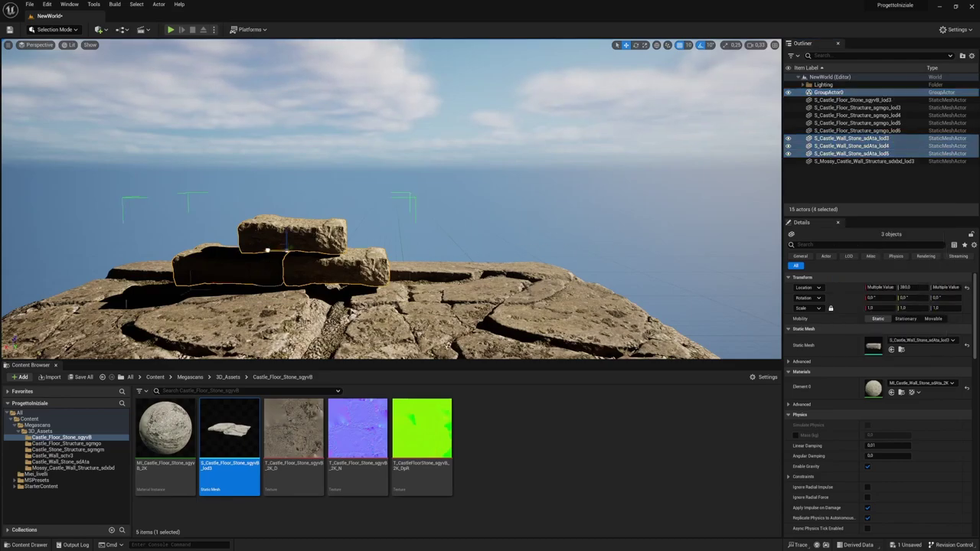
{"action": "left_click_drag", "start_coordinate": [272, 261], "coordinate": [195, 243]}
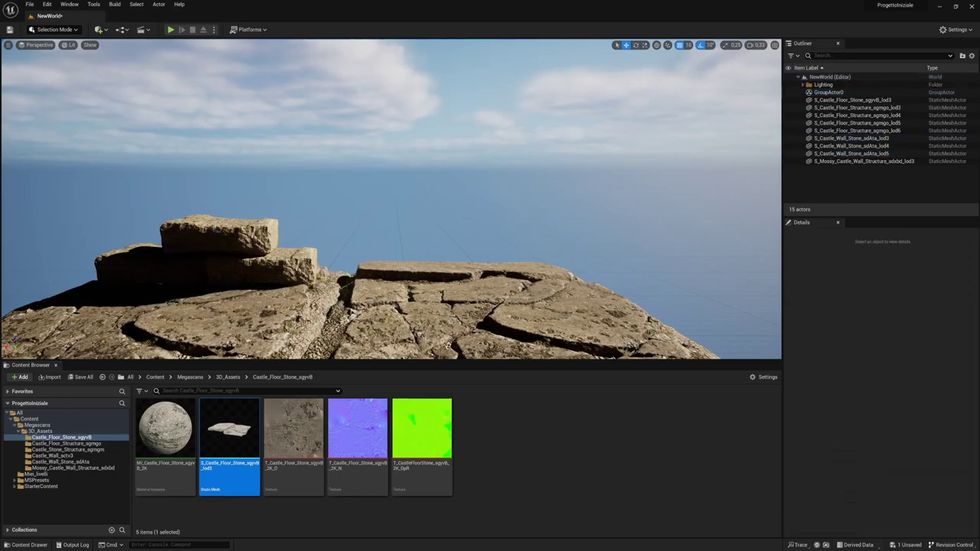
{"action": "left_click", "coordinate": [234, 246]}
- Alt-drag the stones up into a new course and slide them left along the wall
{"action": "mouse_move", "coordinate": [196, 251]}
{"action": "left_mouse_down"}
{"action": "mouse_move", "coordinate": [214, 238]}
{"action": "mouse_move", "coordinate": [427, 259]}
{"action": "mouse_move", "coordinate": [441, 164]}
{"action": "mouse_move", "coordinate": [419, 213]}
{"action": "mouse_move", "coordinate": [428, 112]}
{"action": "left_mouse_up"}
{"action": "scroll", "coordinate": [430, 157], "scroll_direction": "up", "scroll_amount": 2}
{"action": "key", "text": "e"}
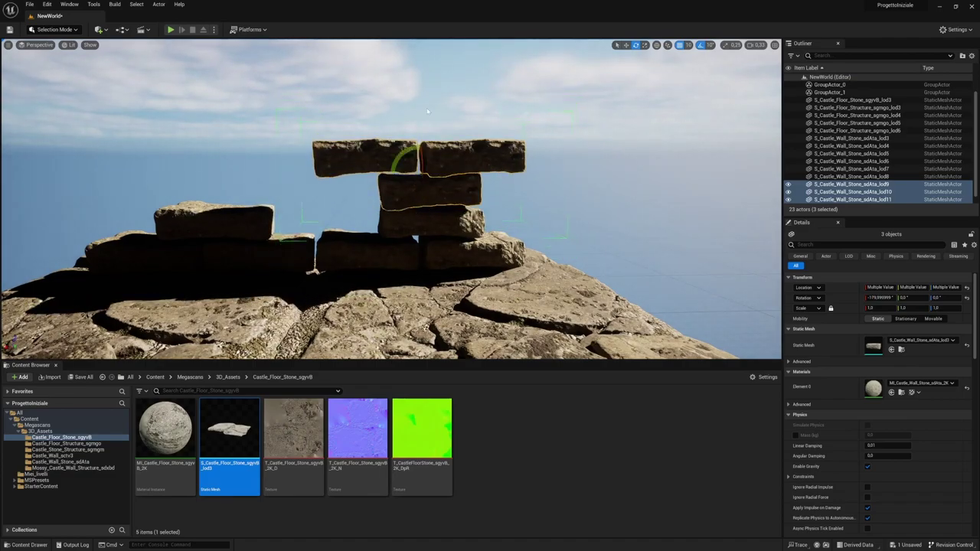
{"action": "key", "text": "w"}
{"action": "left_click_drag", "start_coordinate": [399, 173], "coordinate": [297, 172]}
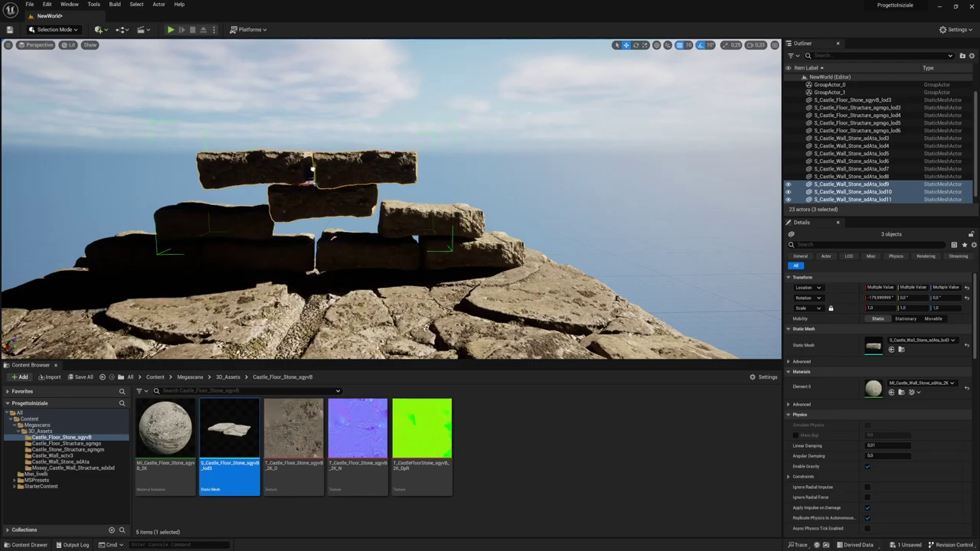
{"action": "key", "text": "f"}
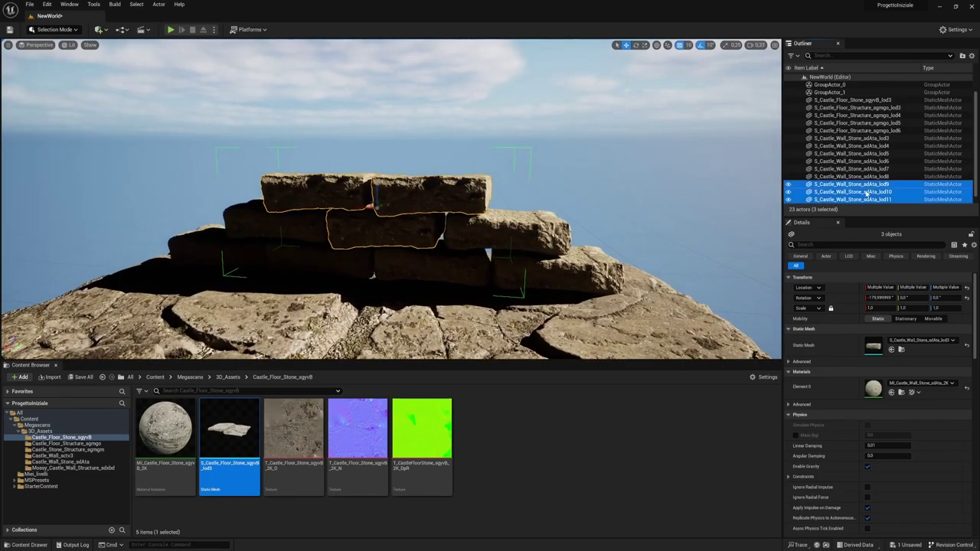
- Ungroup the selected stones with Shift+G
{"action": "right_click", "coordinate": [867, 198]}
{"action": "mouse_move", "coordinate": [924, 340]}
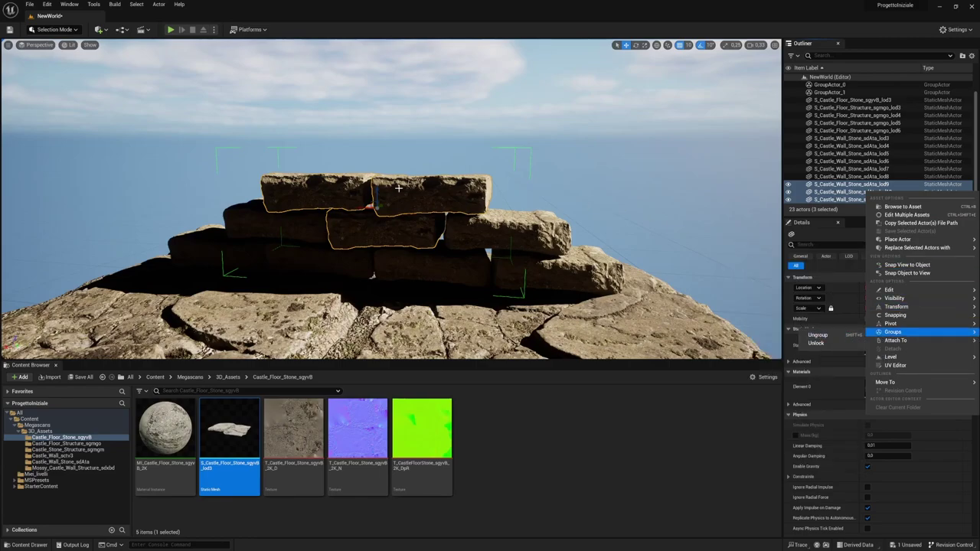
{"action": "left_click", "coordinate": [457, 200]}
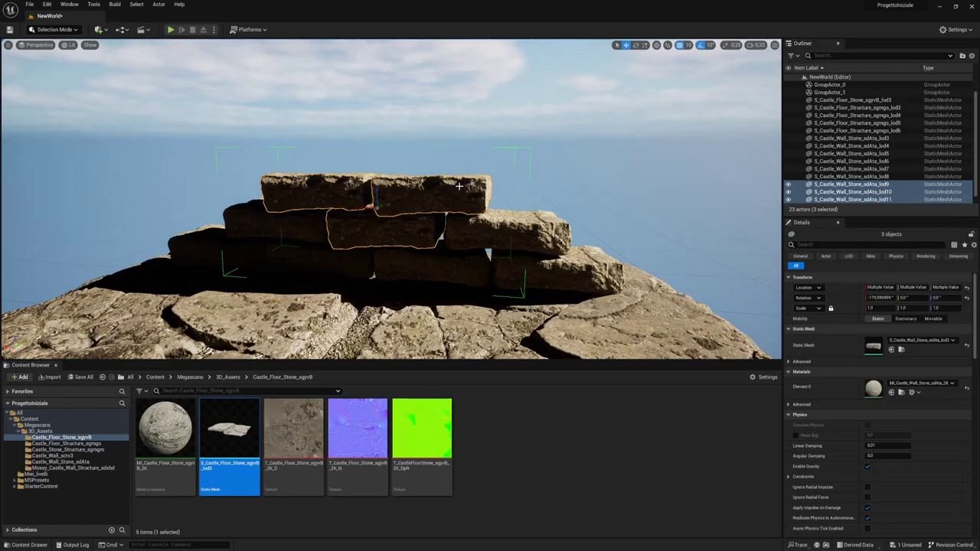
{"action": "key", "text": "shift+g"}
- Alt-drag a copy of the top-right stone rightward and rotate it slightly on Z
{"action": "left_click", "coordinate": [427, 196]}
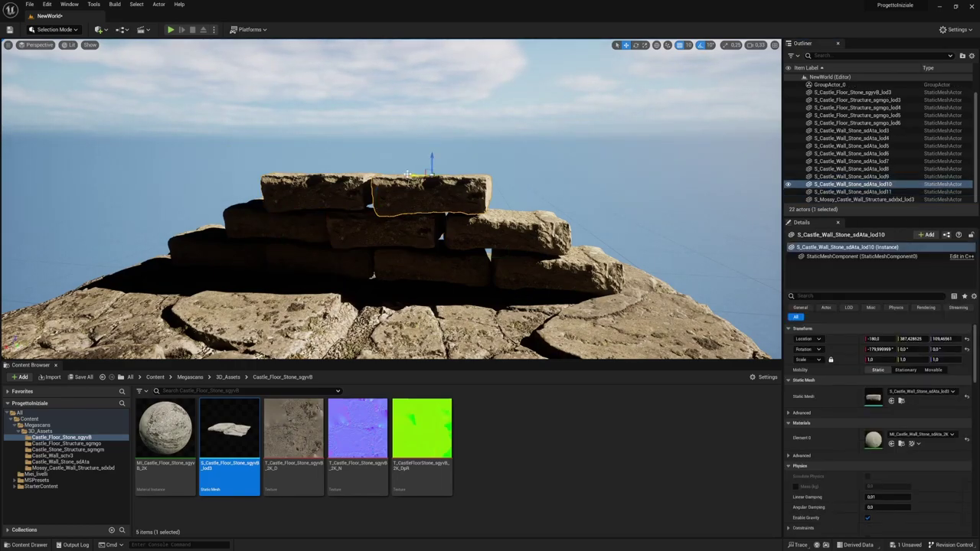
{"action": "left_click_drag", "start_coordinate": [408, 175], "coordinate": [530, 181], "text": "alt"}
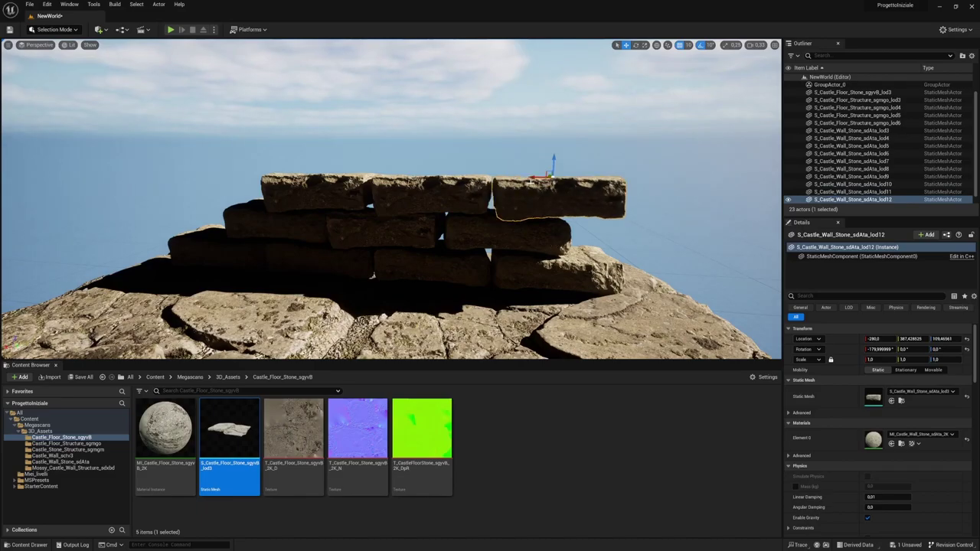
{"action": "right_click_drag", "start_coordinate": [530, 181], "coordinate": [530, 180]}
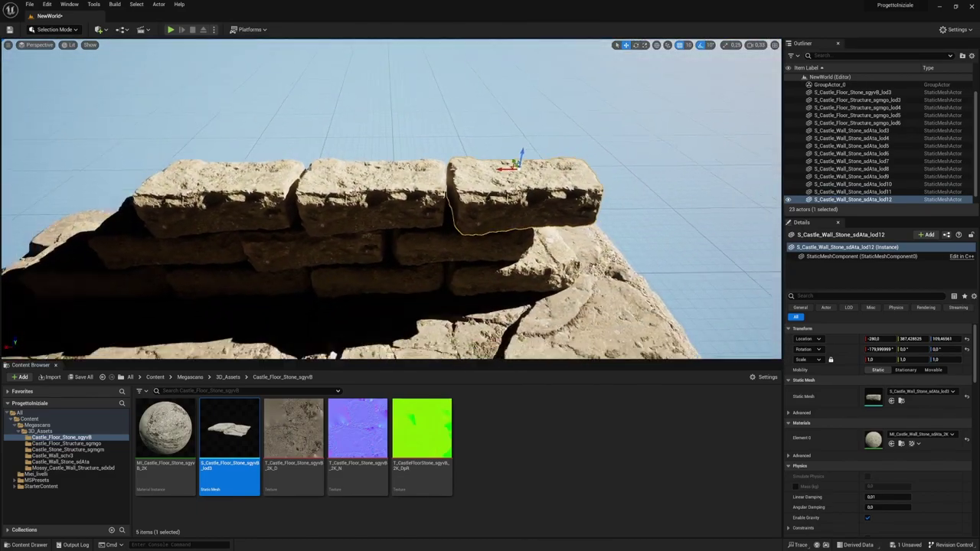
{"action": "key", "text": "s"}
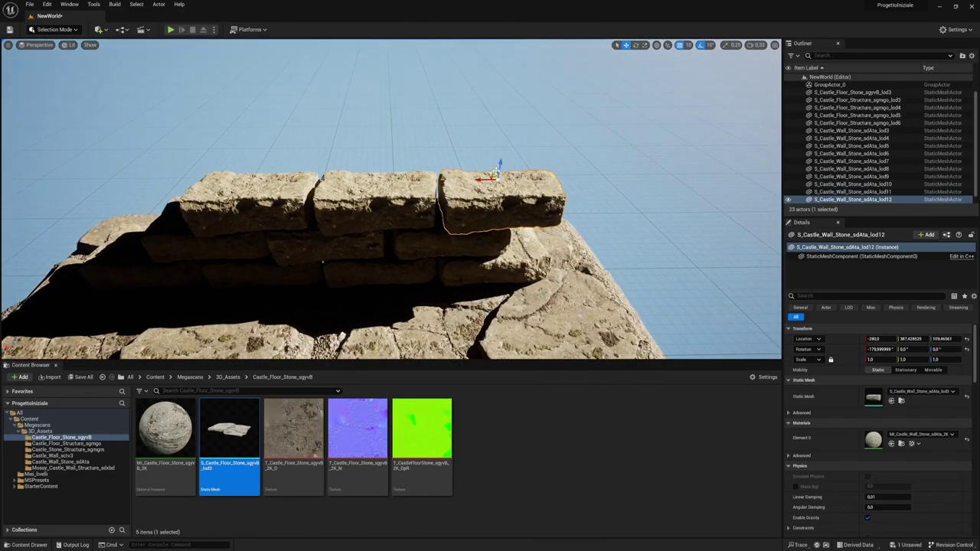
{"action": "key", "text": "e"}
{"action": "left_click_drag", "start_coordinate": [515, 191], "coordinate": [526, 174]}
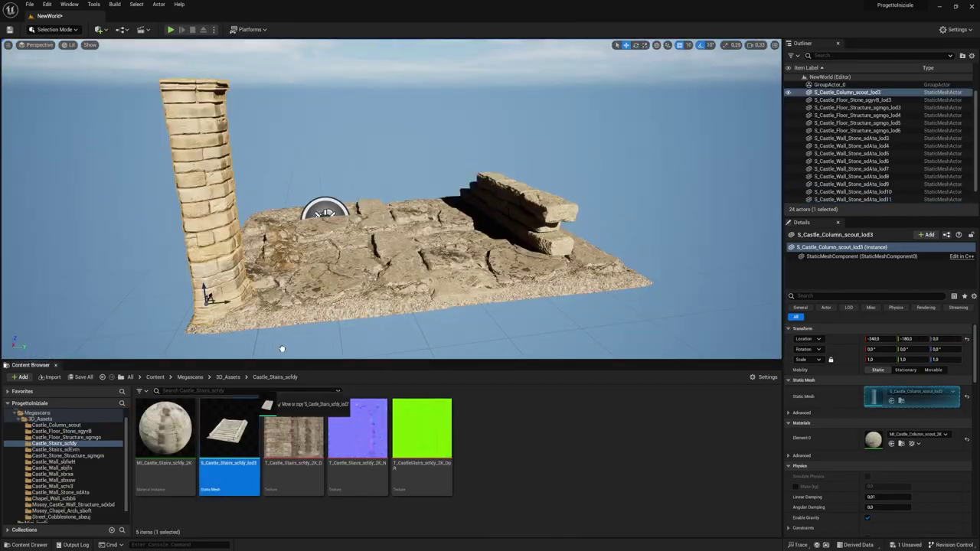
{"action": "left_click_drag", "start_coordinate": [229, 429], "coordinate": [372, 219]}
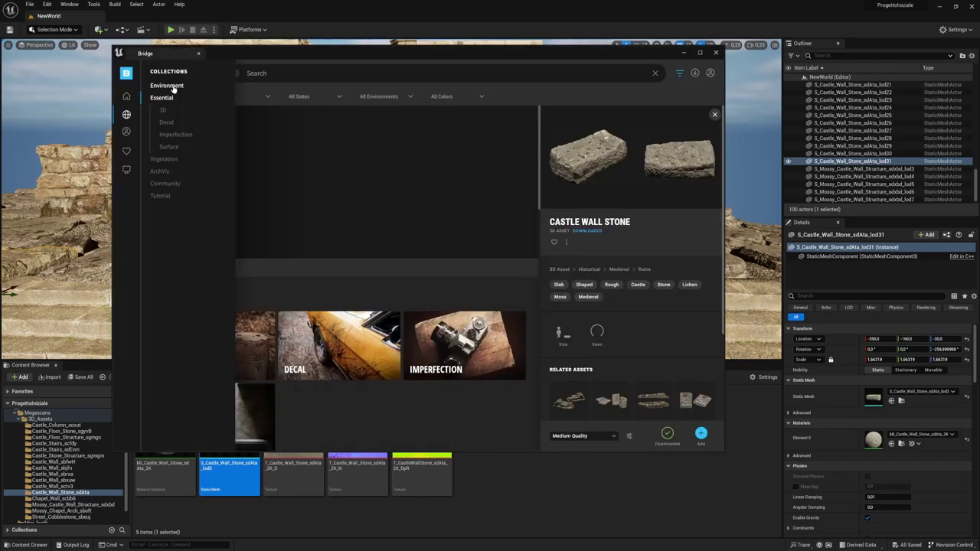
- Browse Environment > Historic > Castle Ruins and download the four stone surfaces
{"action": "left_click", "coordinate": [173, 88]}
{"action": "left_click", "coordinate": [169, 98]}
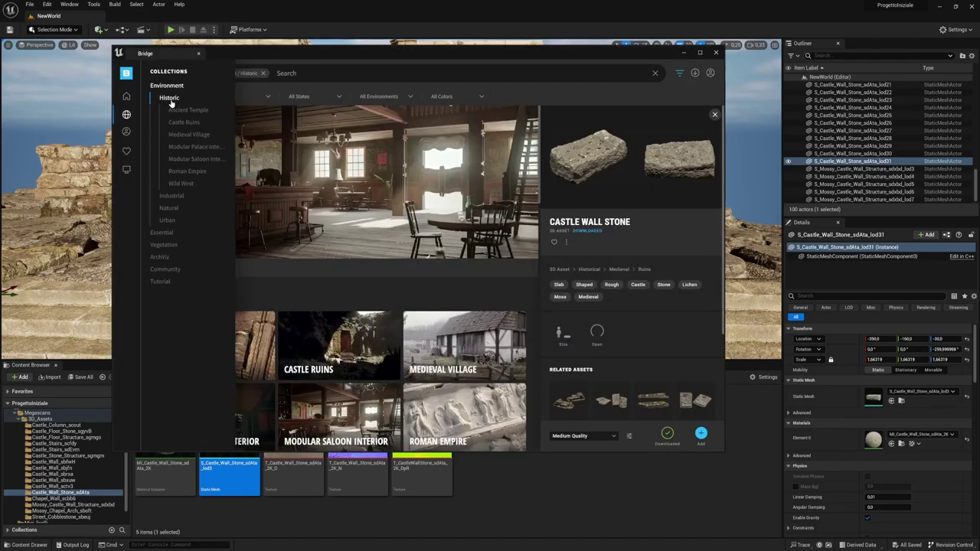
{"action": "left_click", "coordinate": [189, 124]}
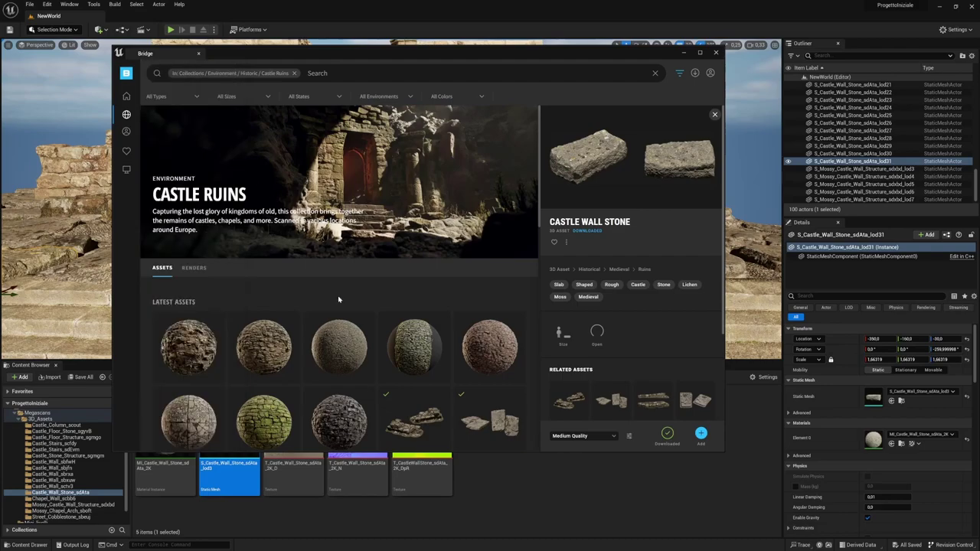
{"action": "scroll", "coordinate": [326, 311], "scroll_direction": "down", "scroll_amount": 1}
{"action": "scroll", "coordinate": [245, 367], "scroll_direction": "down", "scroll_amount": 2}
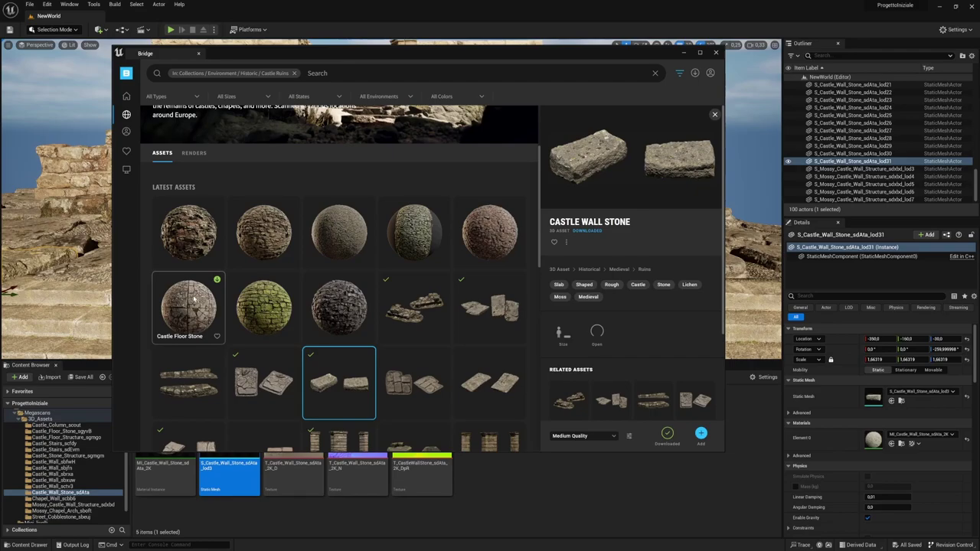
{"action": "left_click", "coordinate": [217, 281]}
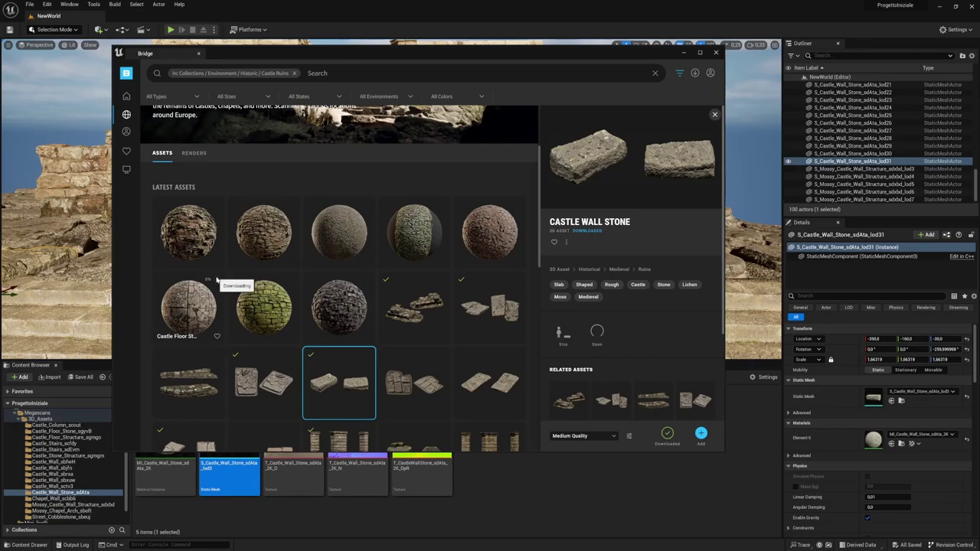
{"action": "left_click", "coordinate": [291, 206]}
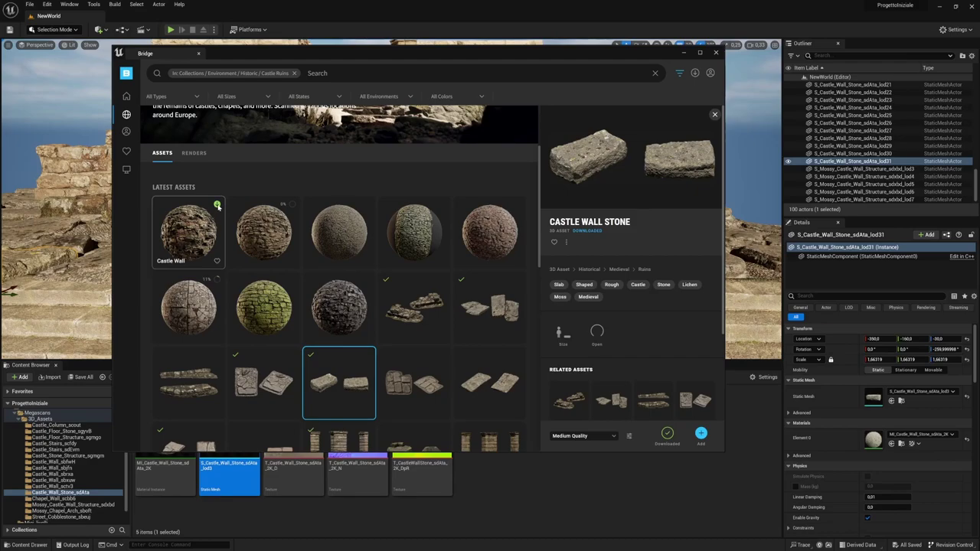
{"action": "left_click", "coordinate": [218, 206]}
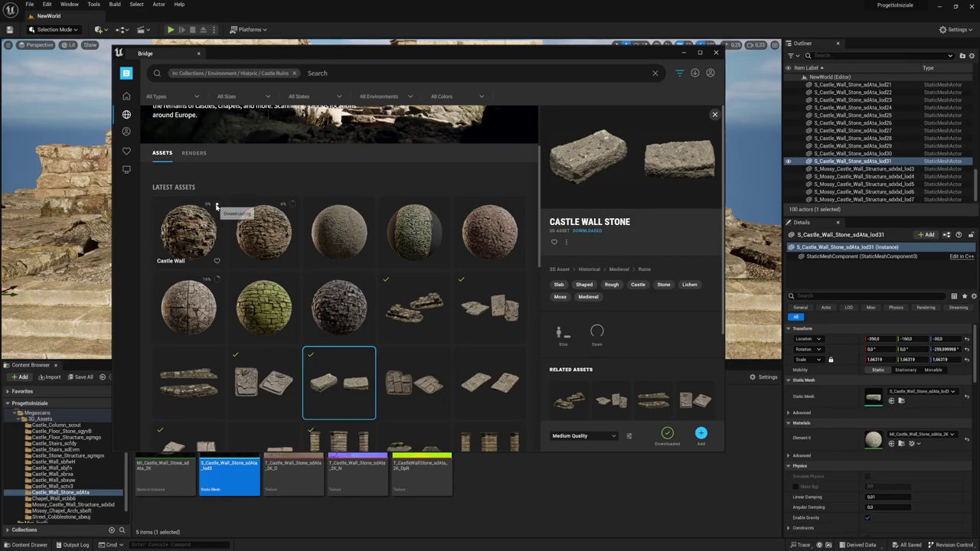
{"action": "left_click", "coordinate": [367, 282]}
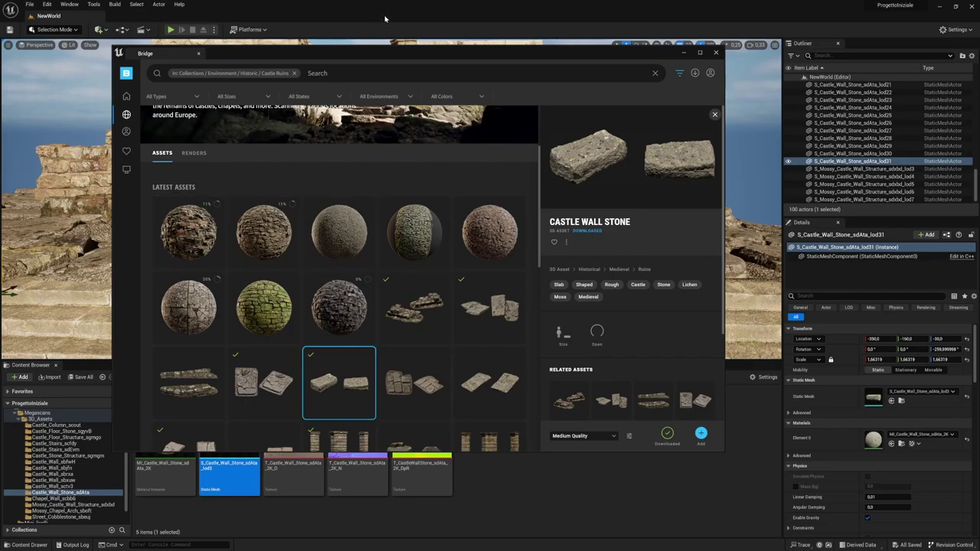
- Add Castle Floor Stone to the project at Medium Quality
{"action": "scroll", "coordinate": [189, 337], "scroll_direction": "up", "scroll_amount": 1}
{"action": "left_click", "coordinate": [189, 345]}
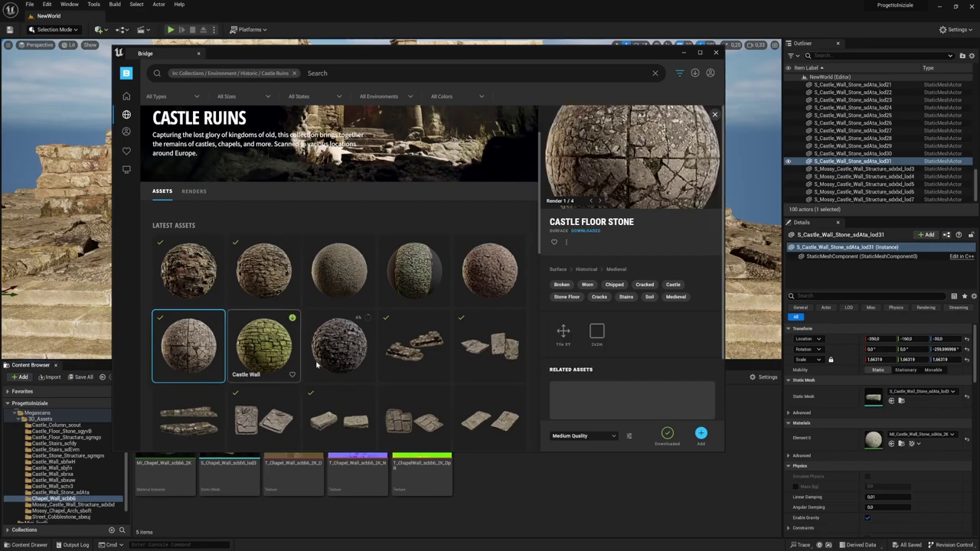
{"action": "left_click", "coordinate": [580, 436]}
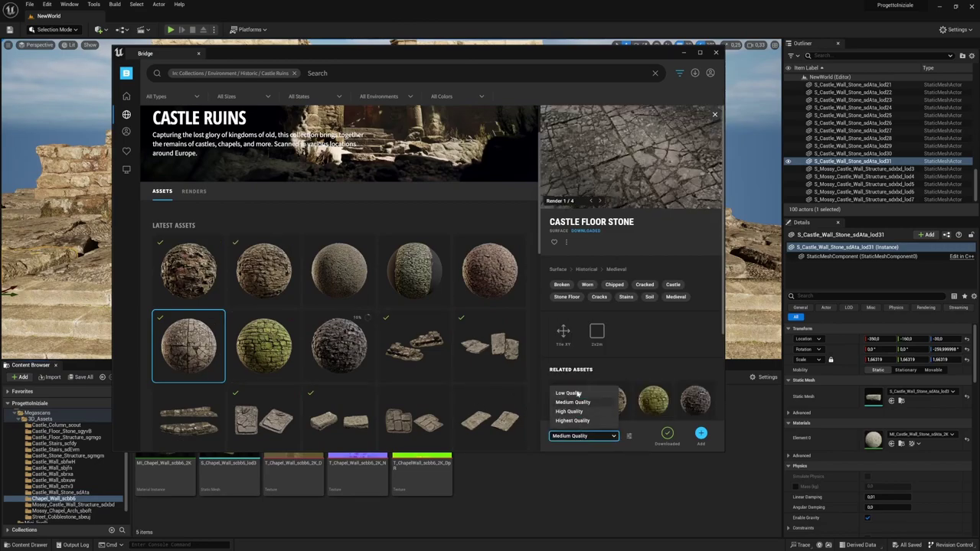
{"action": "left_click", "coordinate": [541, 451]}
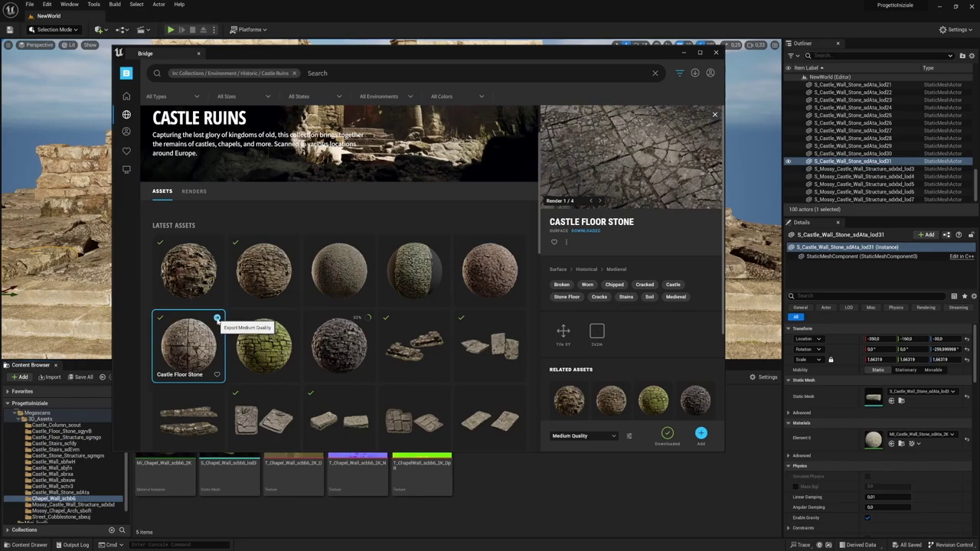
{"action": "left_click", "coordinate": [216, 317]}
- Add the first Castle Wall surface to the project and minimize Bridge
{"action": "left_click", "coordinate": [188, 270]}
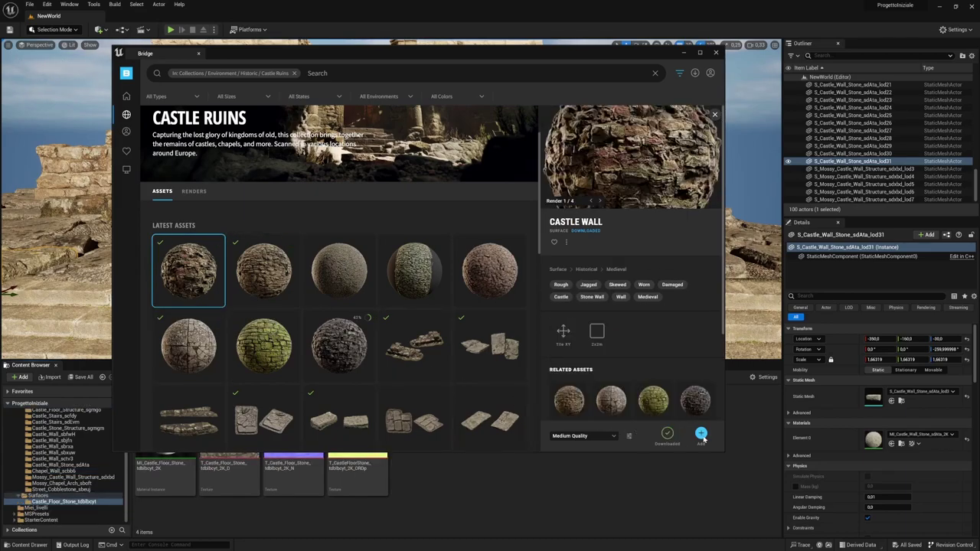
{"action": "left_click", "coordinate": [291, 251]}
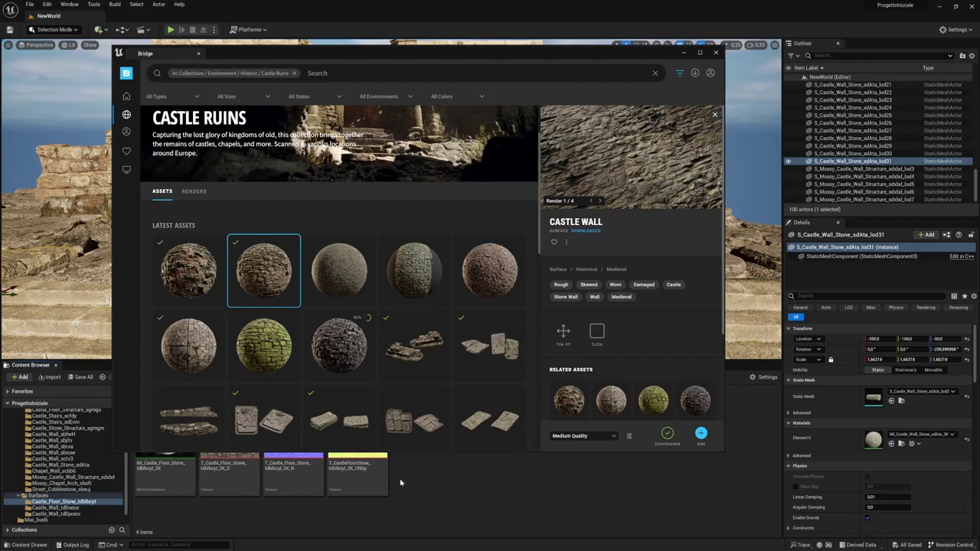
{"action": "left_click", "coordinate": [686, 52]}
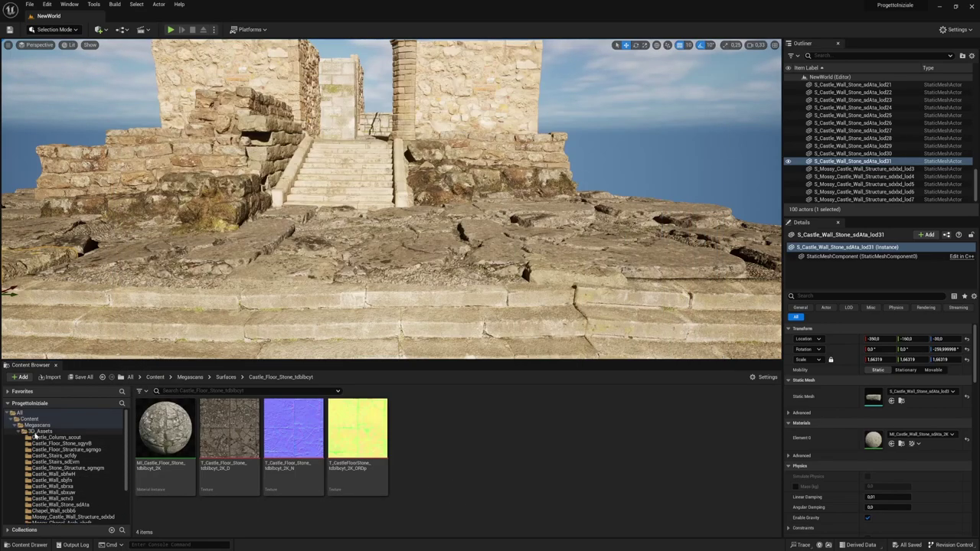
{"action": "scroll", "coordinate": [48, 422], "scroll_direction": "up", "scroll_amount": 2}
{"action": "scroll", "coordinate": [54, 427], "scroll_direction": "down", "scroll_amount": 2}
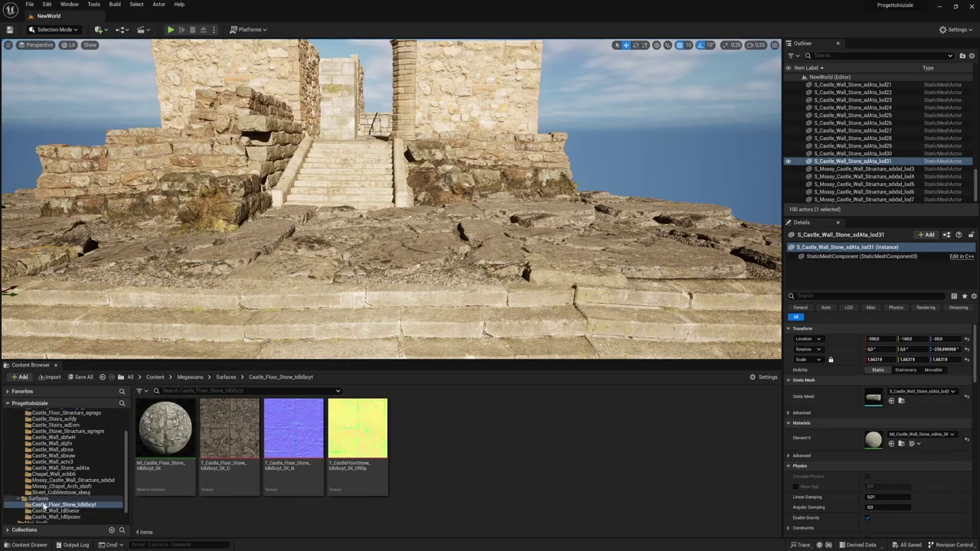
{"action": "scroll", "coordinate": [65, 434], "scroll_direction": "down", "scroll_amount": 2}
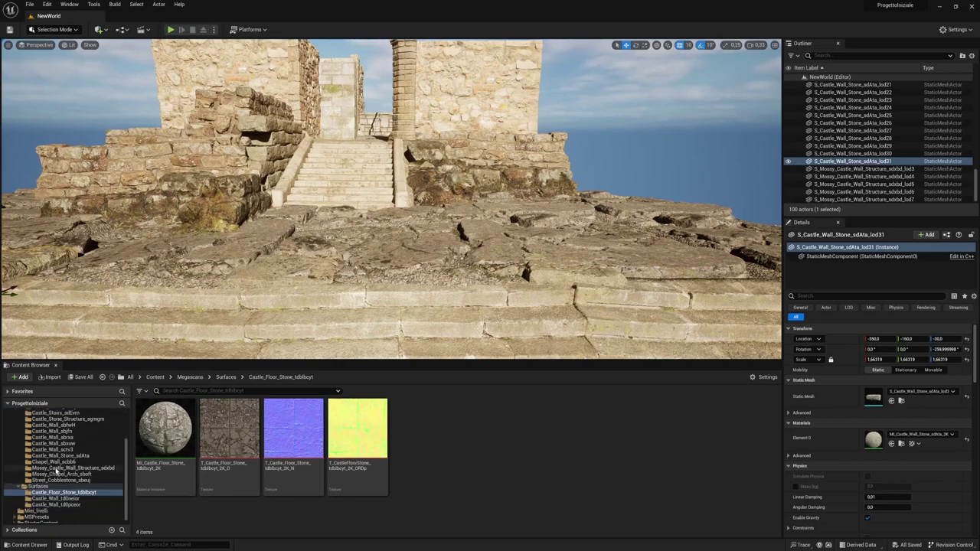
{"action": "left_click", "coordinate": [48, 498]}
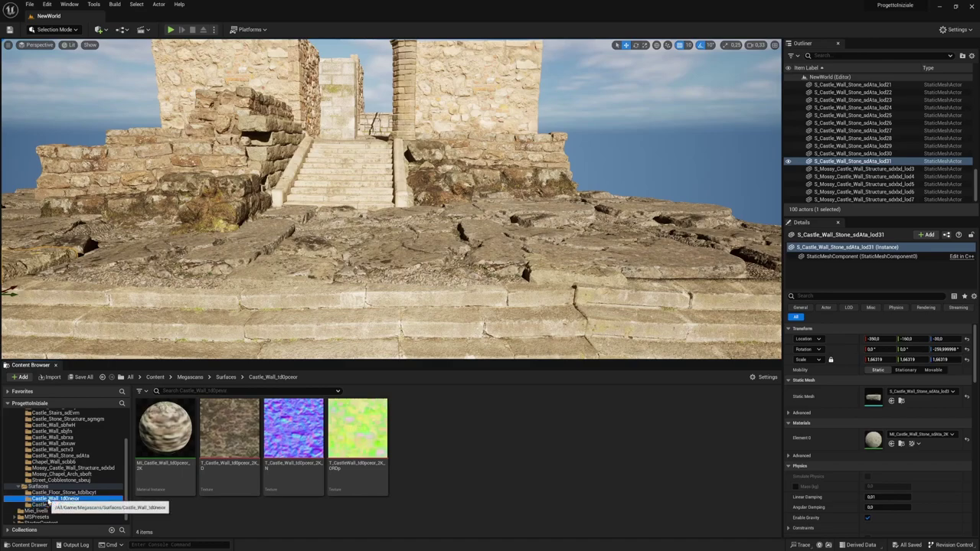
{"action": "left_click", "coordinate": [44, 492]}
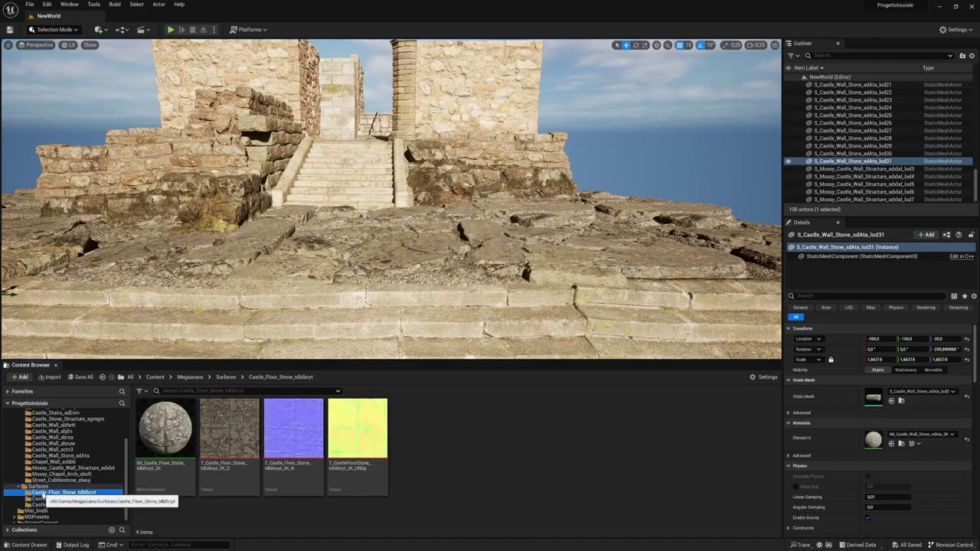
{"action": "left_click", "coordinate": [46, 498]}
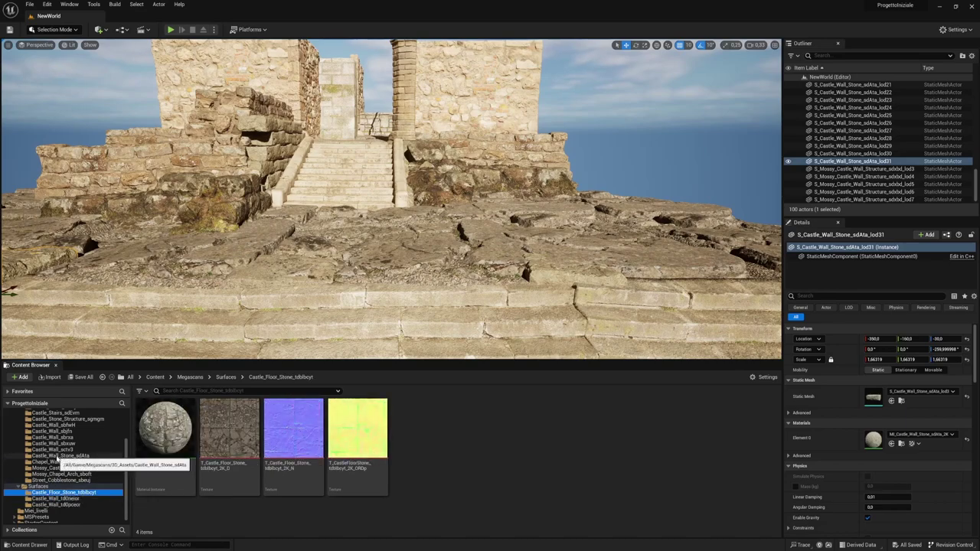
{"action": "left_click", "coordinate": [61, 456]}
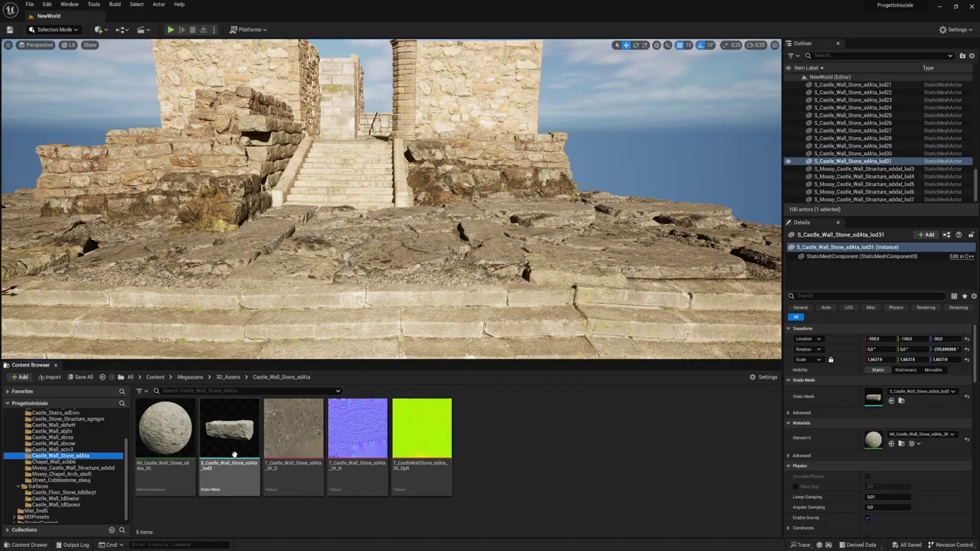
{"action": "left_click", "coordinate": [49, 494]}
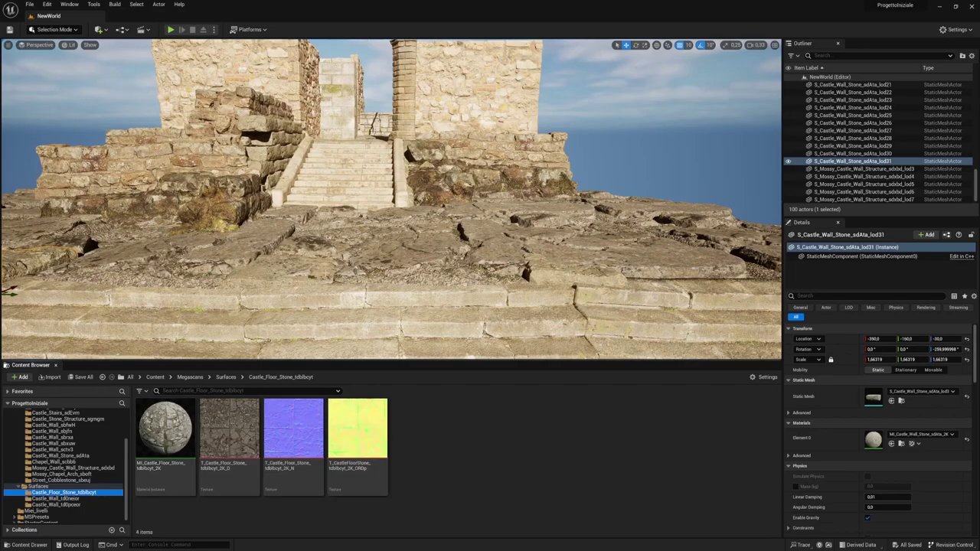
{"action": "mouse_move", "coordinate": [391, 229]}
{"action": "right_mouse_down"}
{"action": "mouse_move", "coordinate": [391, 245]}
{"action": "mouse_move", "coordinate": [429, 245]}
{"action": "right_mouse_up"}
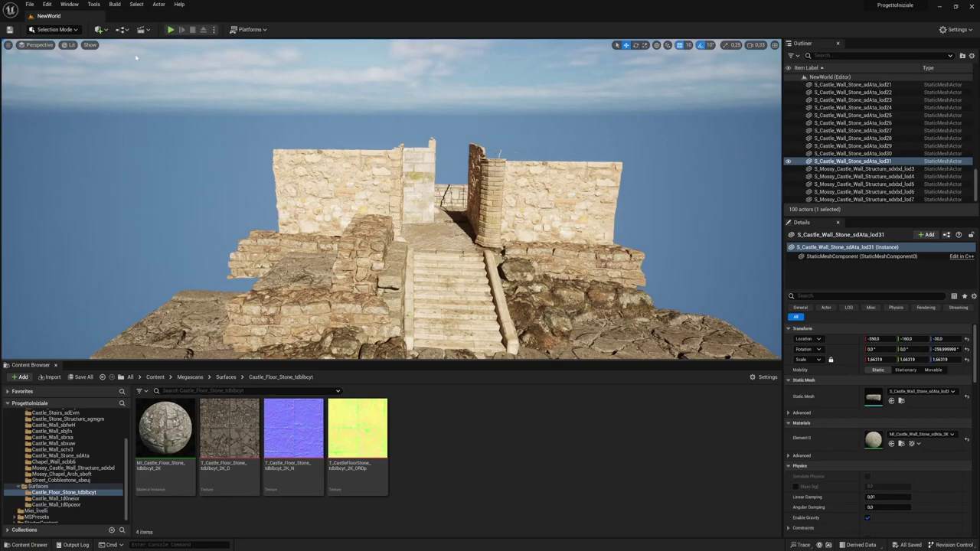
- Add a cube via Quick Add > Shapes > Cube
{"action": "left_click", "coordinate": [99, 30]}
{"action": "mouse_move", "coordinate": [170, 119]}
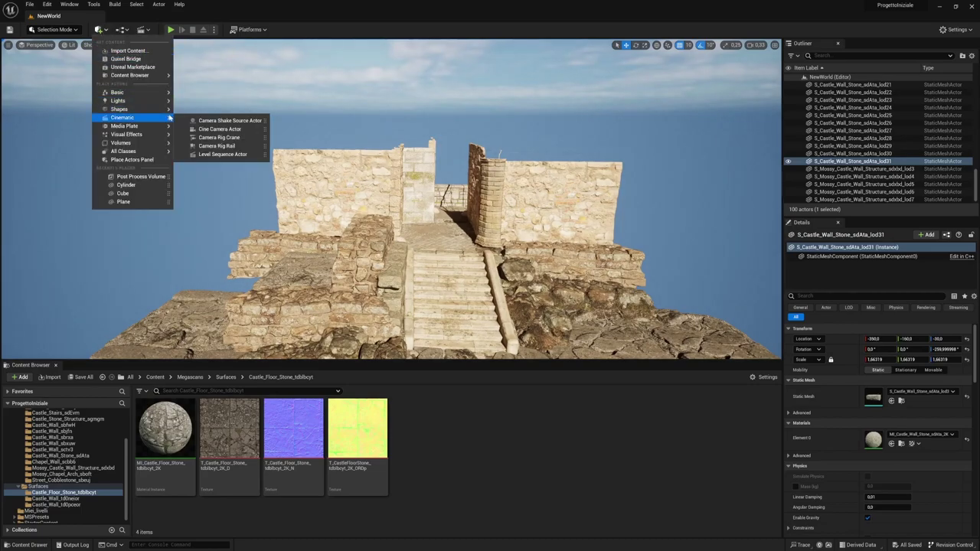
{"action": "left_click", "coordinate": [207, 115]}
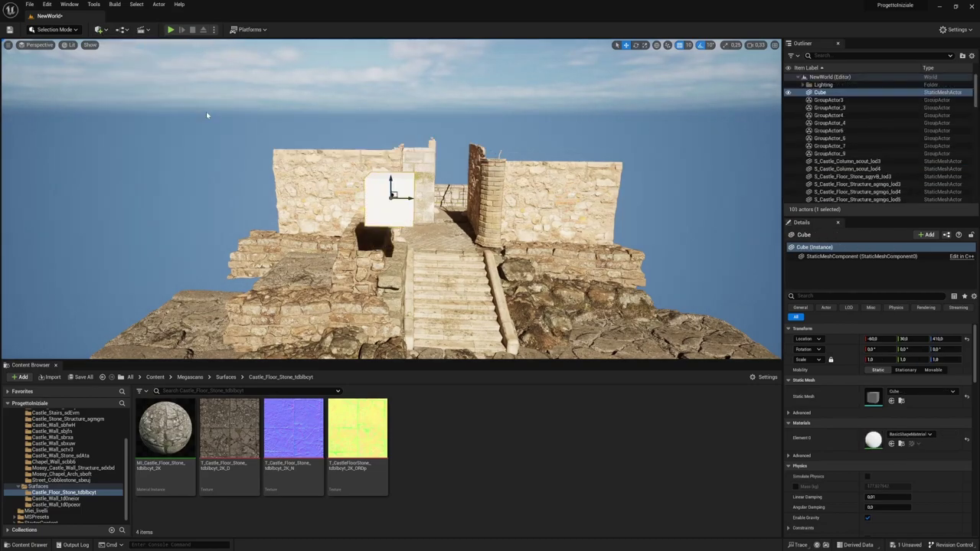
{"action": "mouse_move", "coordinate": [391, 199]}
{"action": "right_mouse_down"}
{"action": "mouse_move", "coordinate": [429, 215]}
{"action": "mouse_move", "coordinate": [438, 193]}
{"action": "mouse_move", "coordinate": [490, 176]}
{"action": "right_mouse_up"}
- Place the cube by the stone wall and scale it up to about 6.57
{"action": "key", "text": "e"}
{"action": "key", "text": "r"}
{"action": "left_click_drag", "start_coordinate": [682, 136], "coordinate": [719, 108]}
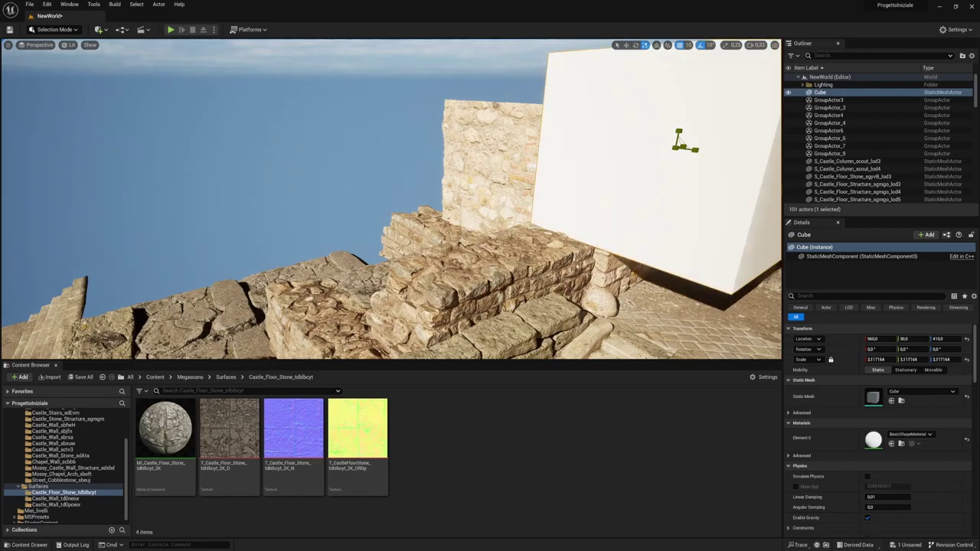
{"action": "mouse_move", "coordinate": [536, 192]}
{"action": "right_mouse_down"}
{"action": "mouse_move", "coordinate": [467, 107]}
{"action": "mouse_move", "coordinate": [459, 137]}
{"action": "mouse_move", "coordinate": [428, 153]}
{"action": "right_mouse_up"}
{"action": "key", "text": "w"}
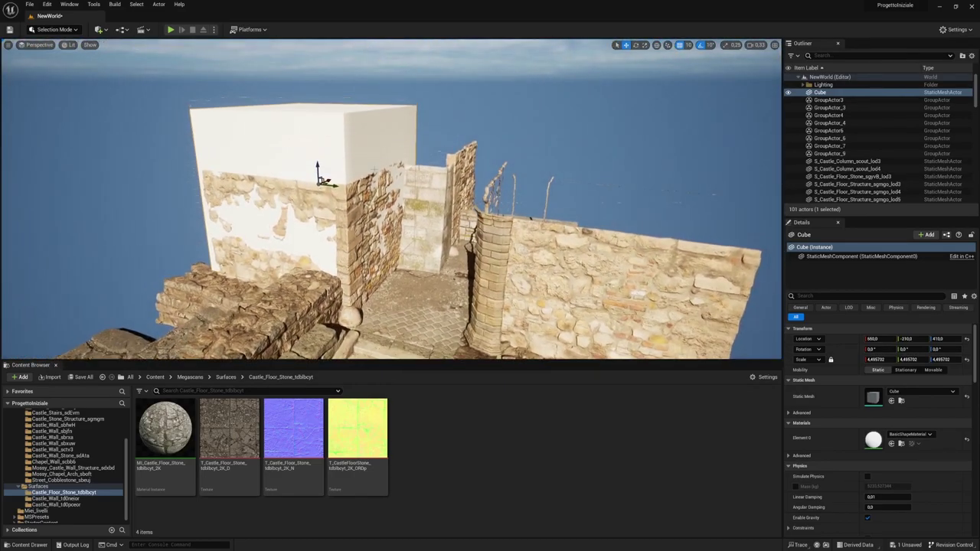
{"action": "key", "text": "e"}
{"action": "key", "text": "r"}
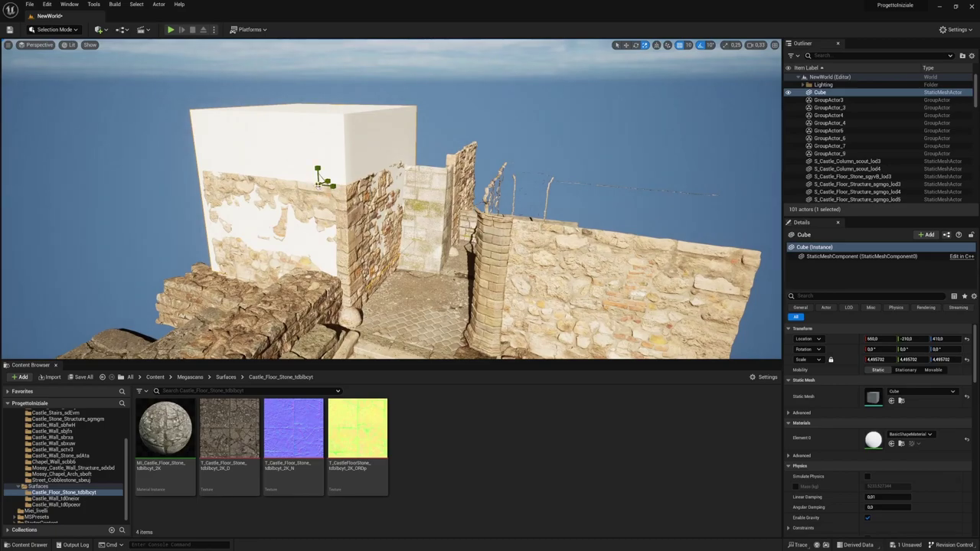
{"action": "left_click_drag", "start_coordinate": [319, 184], "coordinate": [350, 219]}
{"action": "key", "text": "w"}
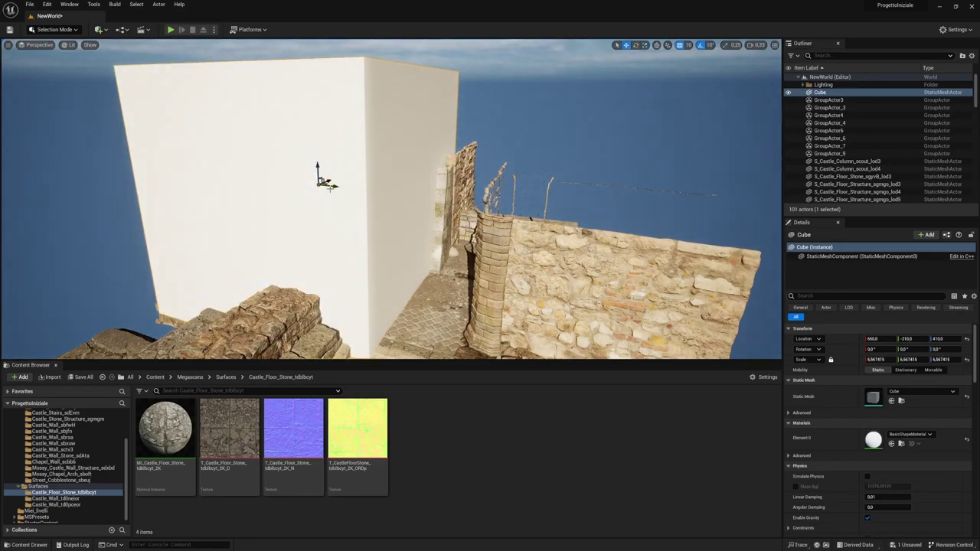
{"action": "mouse_move", "coordinate": [325, 183]}
{"action": "left_mouse_down"}
{"action": "mouse_move", "coordinate": [343, 173]}
{"action": "mouse_move", "coordinate": [321, 175]}
{"action": "left_mouse_up"}
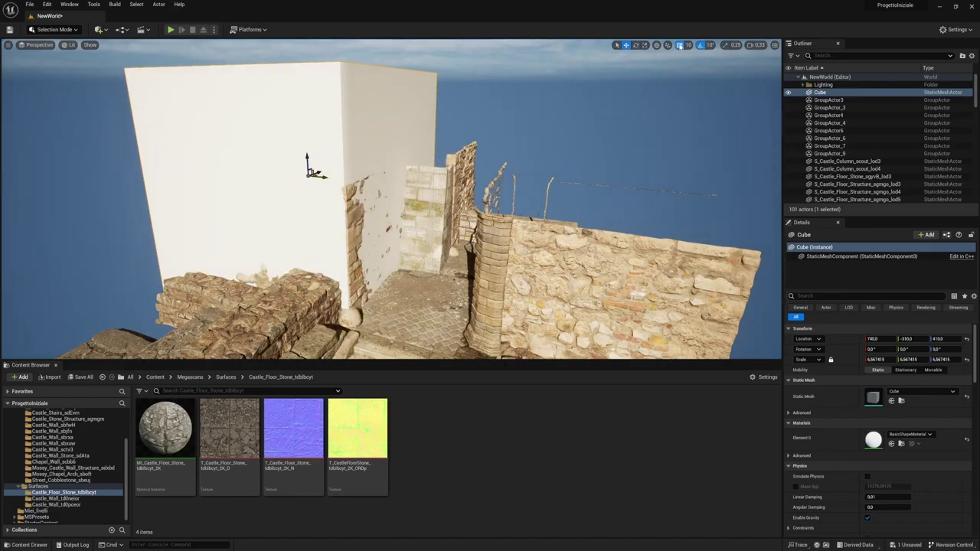
{"action": "left_click_drag", "start_coordinate": [316, 173], "coordinate": [317, 172]}
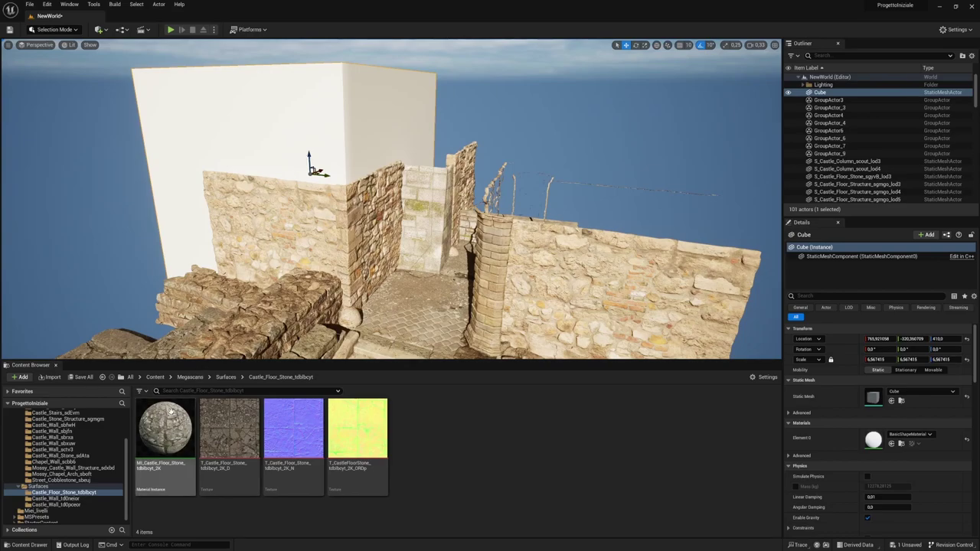
- Drop MI_Castle_Floor_Stone_tdblbcyt_2K onto the cube's Element 0 material slot
{"action": "mouse_move", "coordinate": [165, 432]}
{"action": "left_mouse_down"}
{"action": "mouse_move", "coordinate": [174, 413]}
{"action": "mouse_move", "coordinate": [178, 143]}
{"action": "left_mouse_up"}
{"action": "right_click_drag", "start_coordinate": [358, 151], "coordinate": [348, 180]}
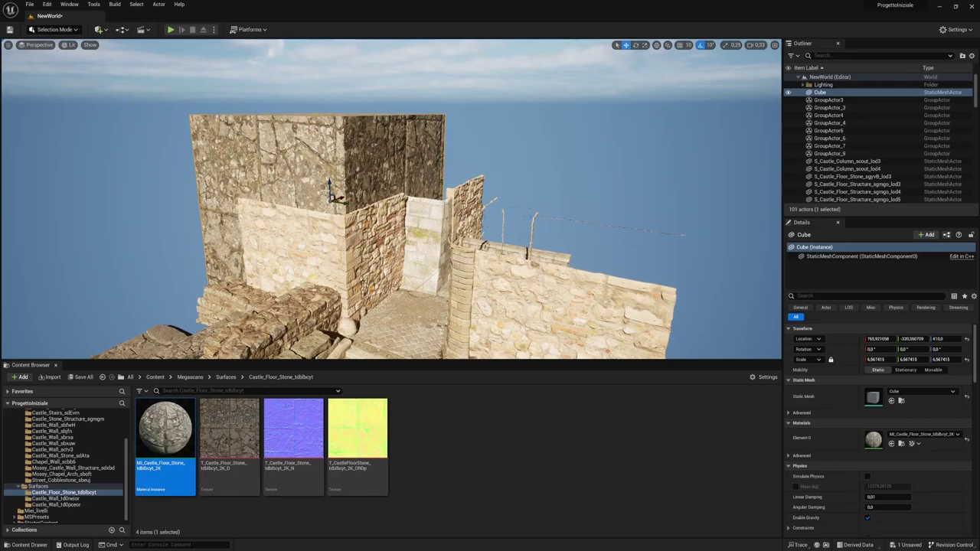
{"action": "right_click_drag", "start_coordinate": [347, 179], "coordinate": [348, 179]}
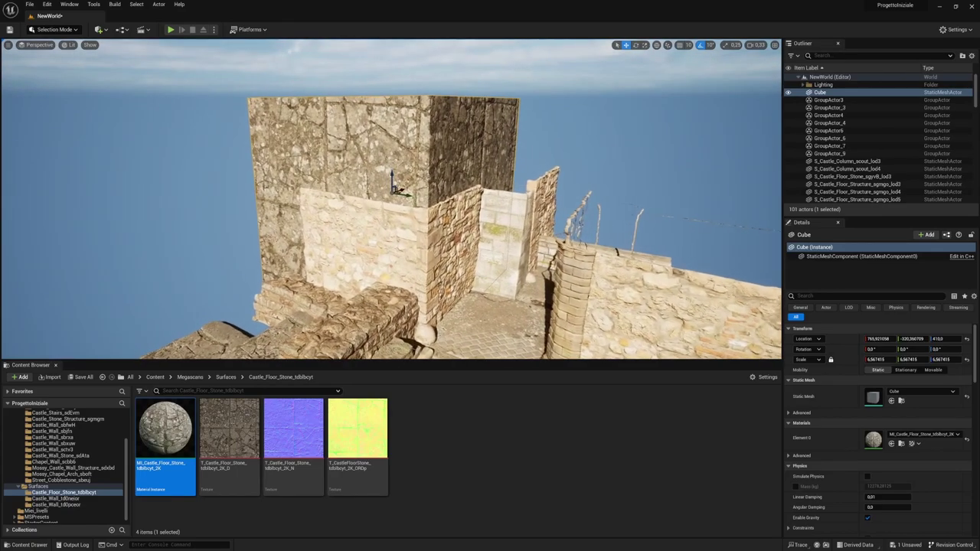
- Apply MI_Castle_Wall_td0neior_2K from the Castle_Wall_td0neior folder to the cube
{"action": "left_click", "coordinate": [57, 499]}
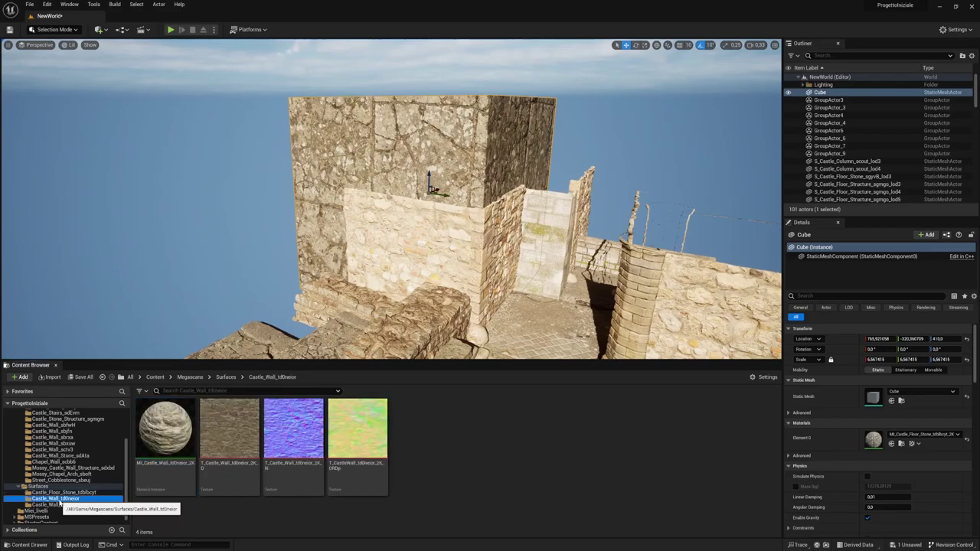
{"action": "left_click_drag", "start_coordinate": [165, 433], "coordinate": [374, 183]}
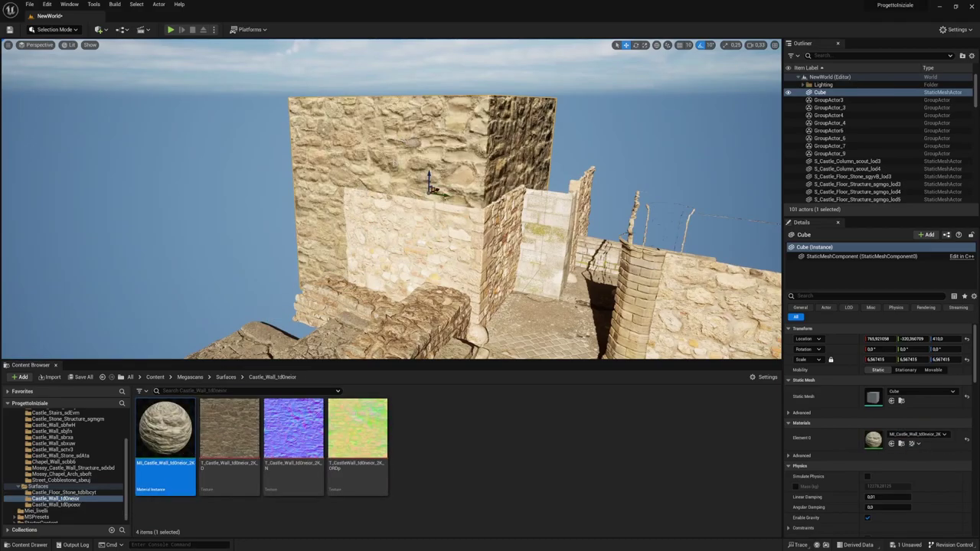
{"action": "right_click_drag", "start_coordinate": [373, 182], "coordinate": [360, 191]}
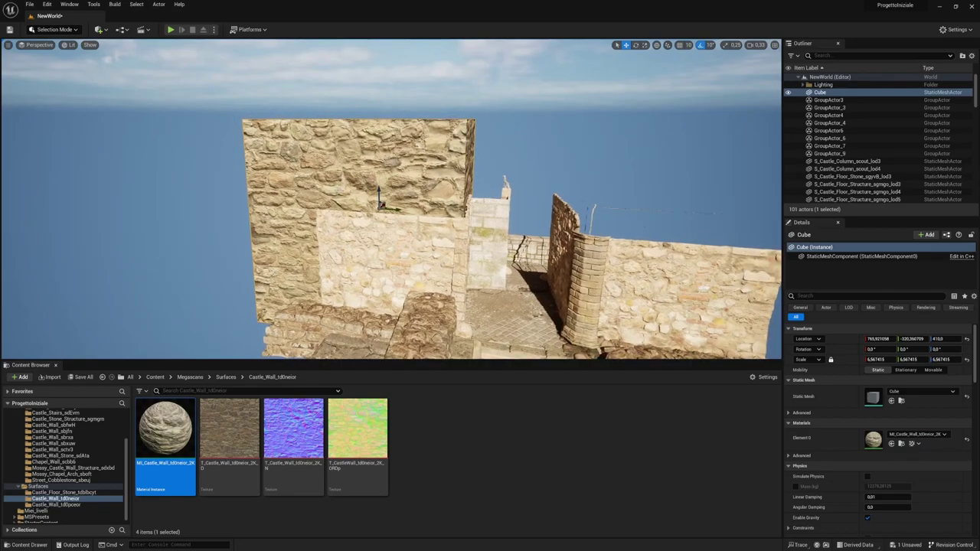
{"action": "right_click_drag", "start_coordinate": [360, 191], "coordinate": [388, 205]}
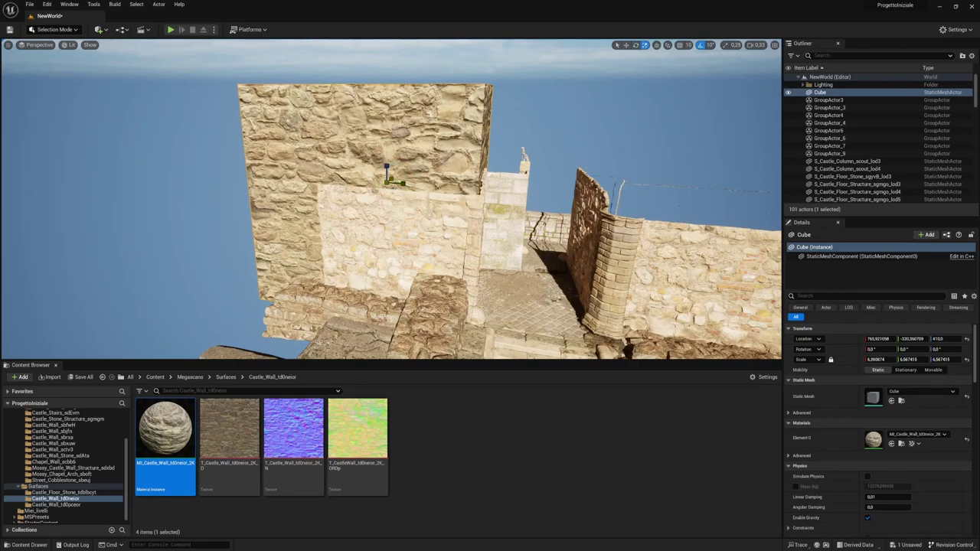
- Scale the cube shorter and narrower, then Alt-drag a copy, Cube2, beside it
{"action": "left_click_drag", "start_coordinate": [386, 185], "coordinate": [386, 183]}
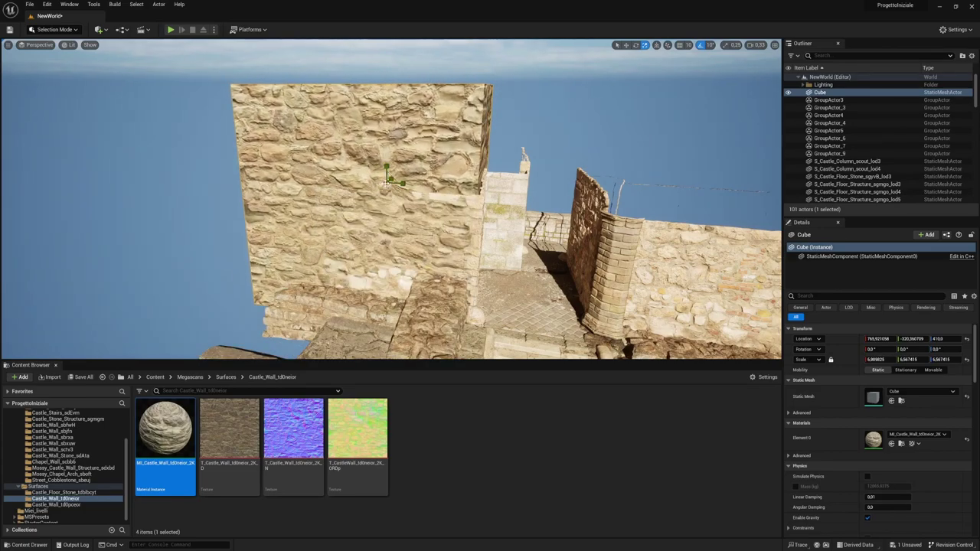
{"action": "key", "text": "ctrl+z"}
{"action": "left_click_drag", "start_coordinate": [386, 164], "coordinate": [399, 182]}
{"action": "key", "text": "e"}
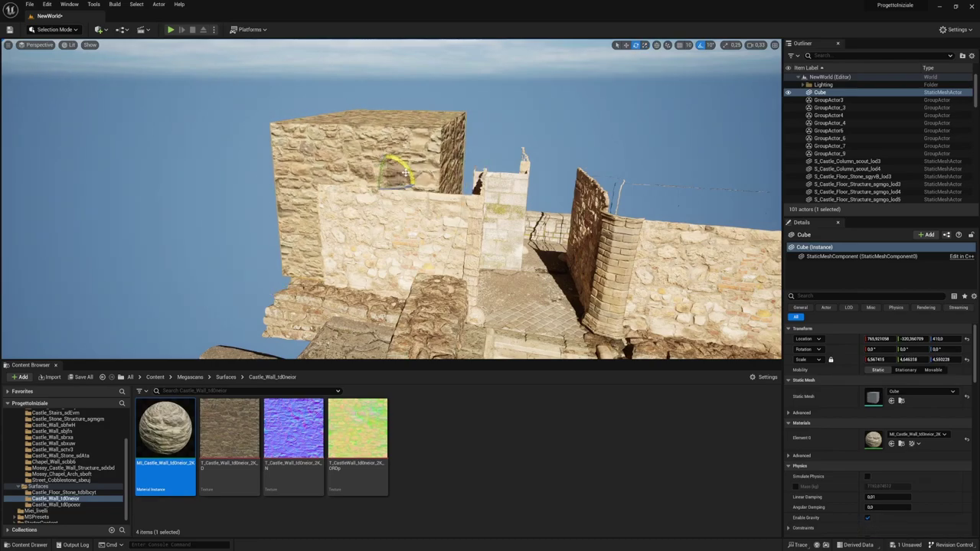
{"action": "right_click_drag", "start_coordinate": [405, 173], "coordinate": [405, 230]}
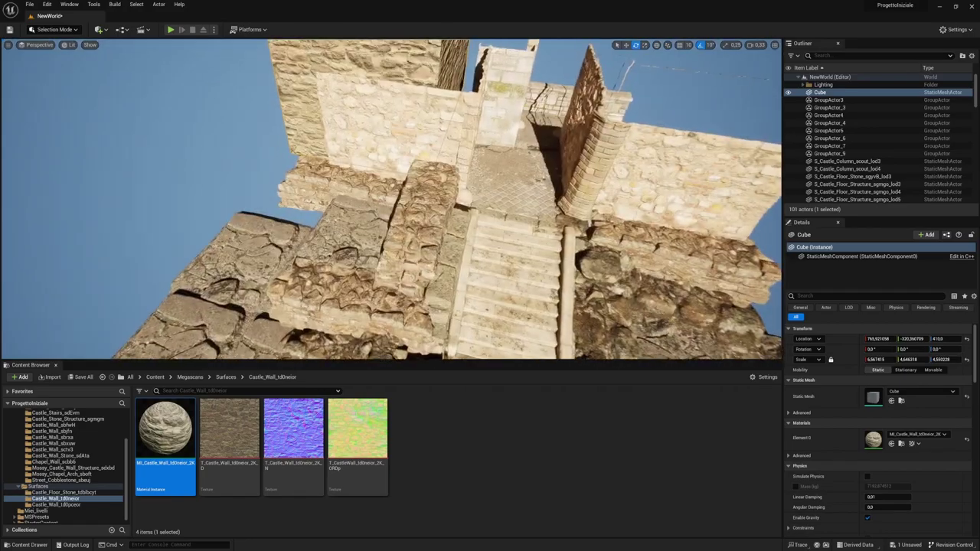
{"action": "right_click_drag", "start_coordinate": [405, 230], "coordinate": [367, 140]}
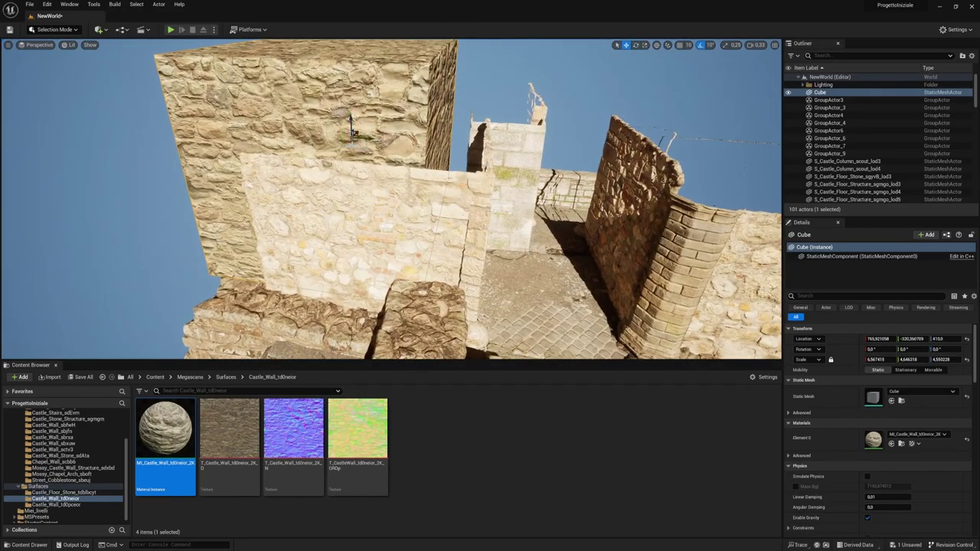
{"action": "mouse_move", "coordinate": [353, 132]}
{"action": "left_mouse_down"}
{"action": "mouse_move", "coordinate": [307, 144]}
{"action": "mouse_move", "coordinate": [237, 140]}
{"action": "mouse_move", "coordinate": [392, 148]}
{"action": "left_mouse_up"}
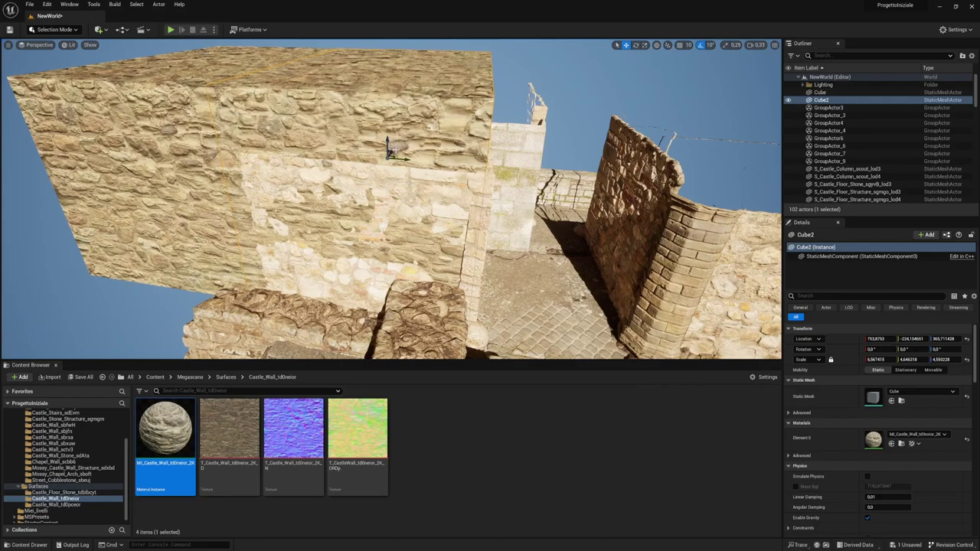
- Orbit around the castle and duplicate the stone-textured cube into two more copies
{"action": "mouse_move", "coordinate": [390, 148]}
{"action": "left_mouse_down", "text": "alt"}
{"action": "mouse_move", "coordinate": [360, 135]}
{"action": "mouse_move", "coordinate": [325, 144]}
{"action": "mouse_move", "coordinate": [333, 145]}
{"action": "left_mouse_up", "text": "alt"}
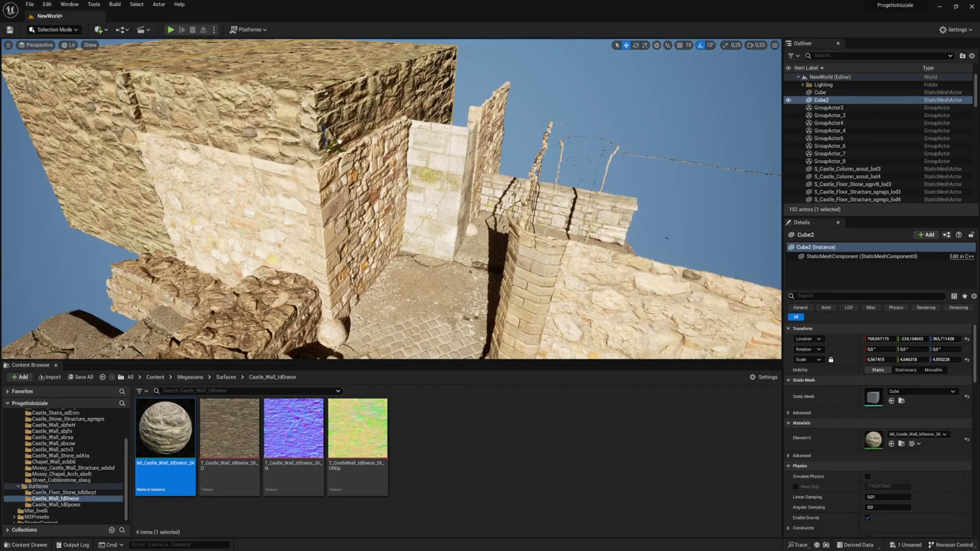
{"action": "mouse_move", "coordinate": [334, 145]}
{"action": "right_mouse_down"}
{"action": "mouse_move", "coordinate": [314, 101]}
{"action": "mouse_move", "coordinate": [193, 178]}
{"action": "right_mouse_up"}
{"action": "key", "text": "ctrl+d"}
{"action": "key", "text": "ctrl+d"}
- Select Cube2 and drag a copy of it onto the right castle wall
{"action": "left_click", "coordinate": [201, 213]}
{"action": "left_click", "coordinate": [820, 100]}
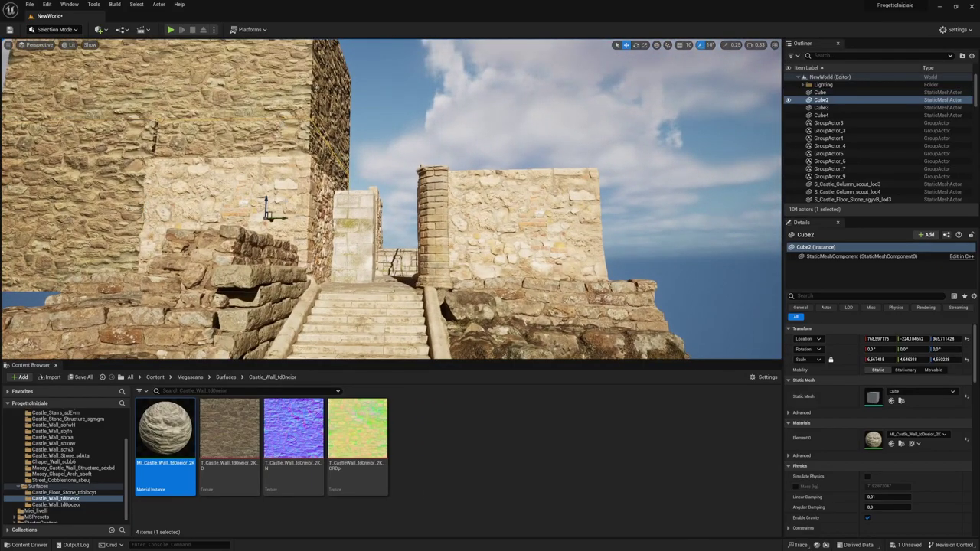
{"action": "left_click_drag", "start_coordinate": [283, 215], "coordinate": [526, 227], "text": "alt"}
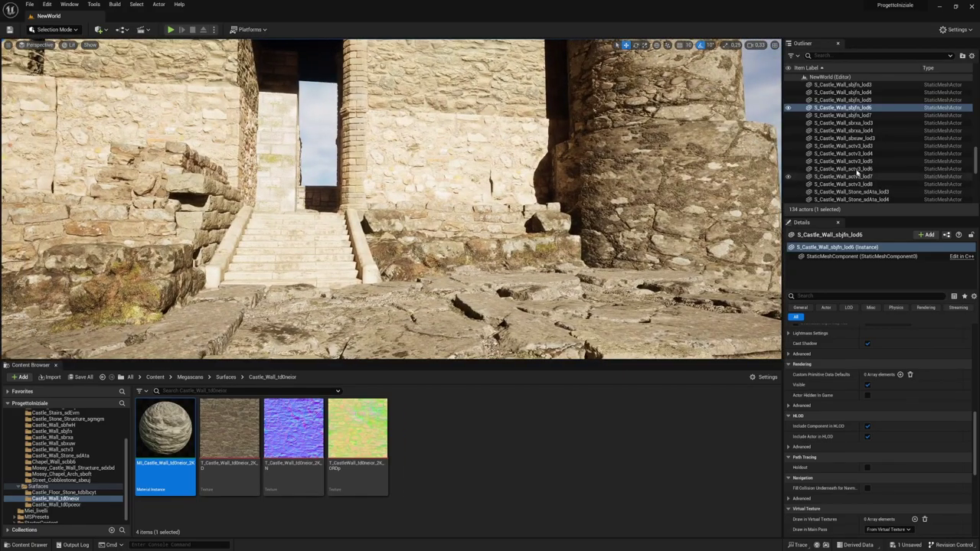
- Zoom in and turn the view to face the archway and stone stairs
{"action": "scroll", "coordinate": [898, 161], "scroll_direction": "up", "scroll_amount": 5}
{"action": "scroll", "coordinate": [897, 161], "scroll_direction": "up", "scroll_amount": 5}
{"action": "scroll", "coordinate": [899, 164], "scroll_direction": "up", "scroll_amount": 5}
{"action": "scroll", "coordinate": [899, 164], "scroll_direction": "up", "scroll_amount": 3}
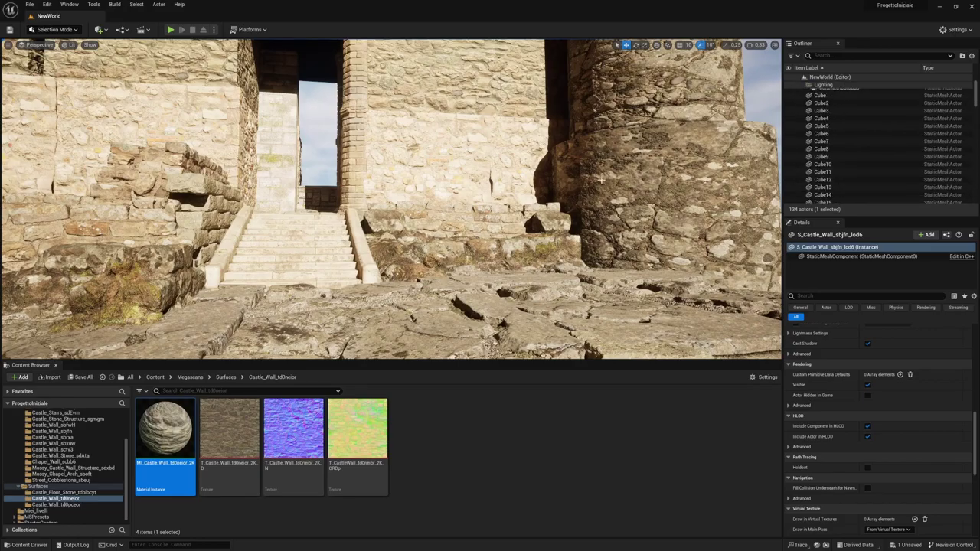
{"action": "right_click_drag", "start_coordinate": [601, 179], "coordinate": [536, 184]}
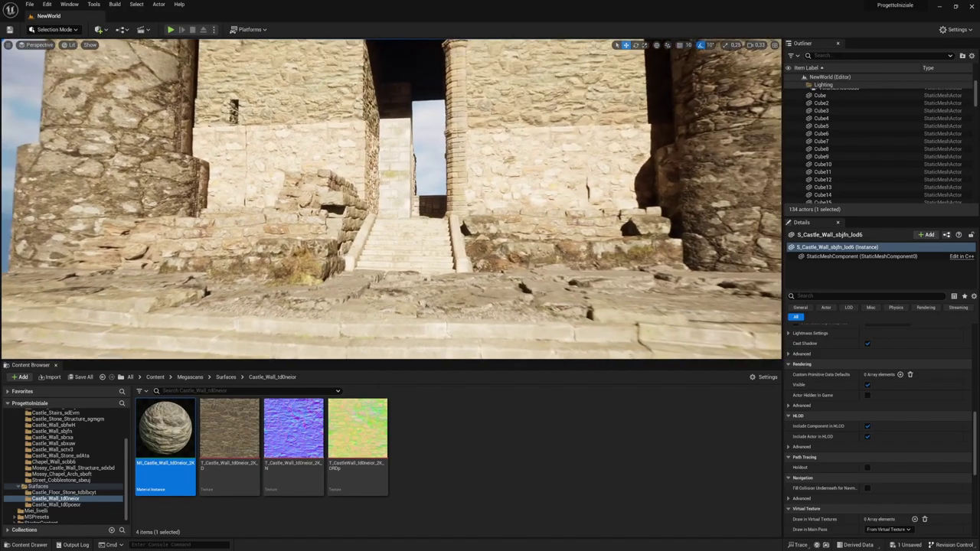
{"action": "scroll", "coordinate": [881, 153], "scroll_direction": "up", "scroll_amount": 3}
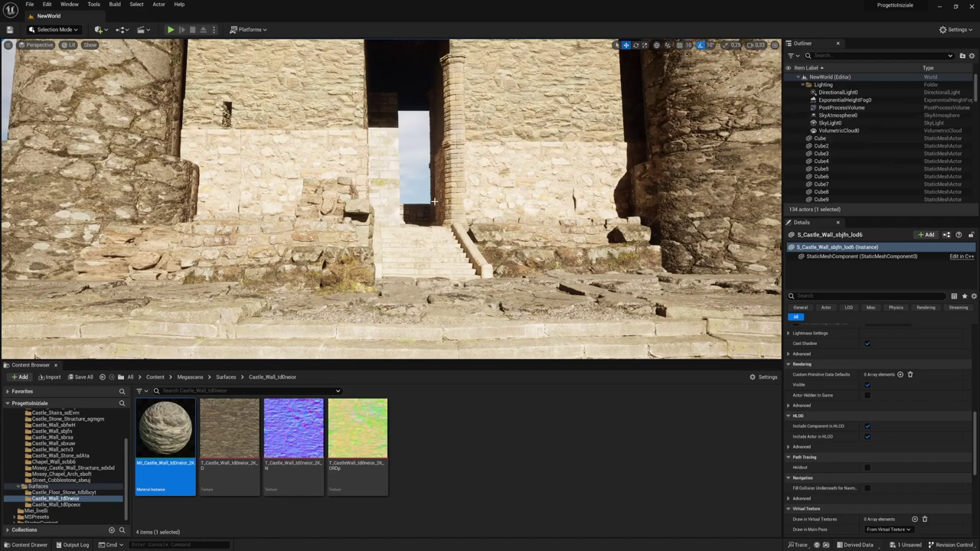
- Press G to prepare the sun adjustment, then move the view closer to the doorway
{"action": "key", "text": "g"}
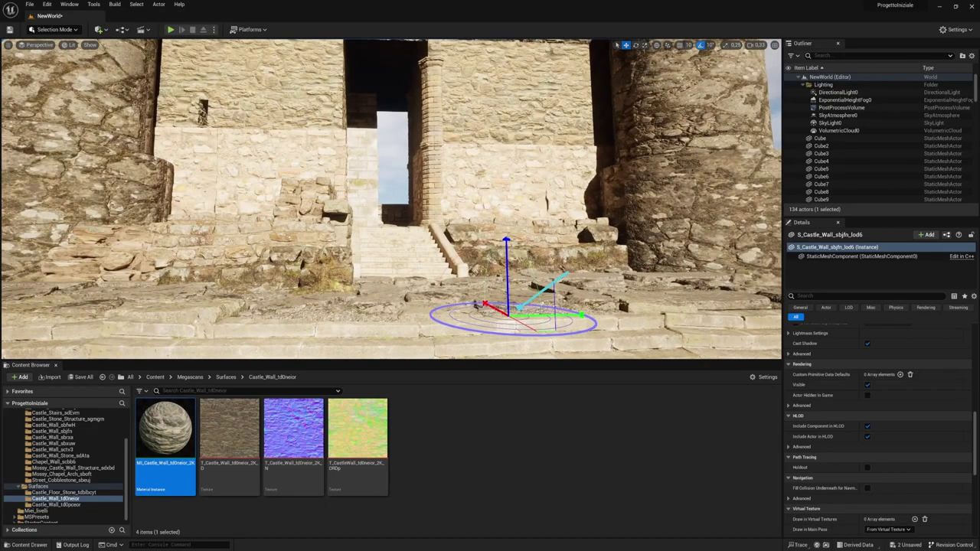
{"action": "right_click_drag", "start_coordinate": [459, 199], "coordinate": [428, 199]}
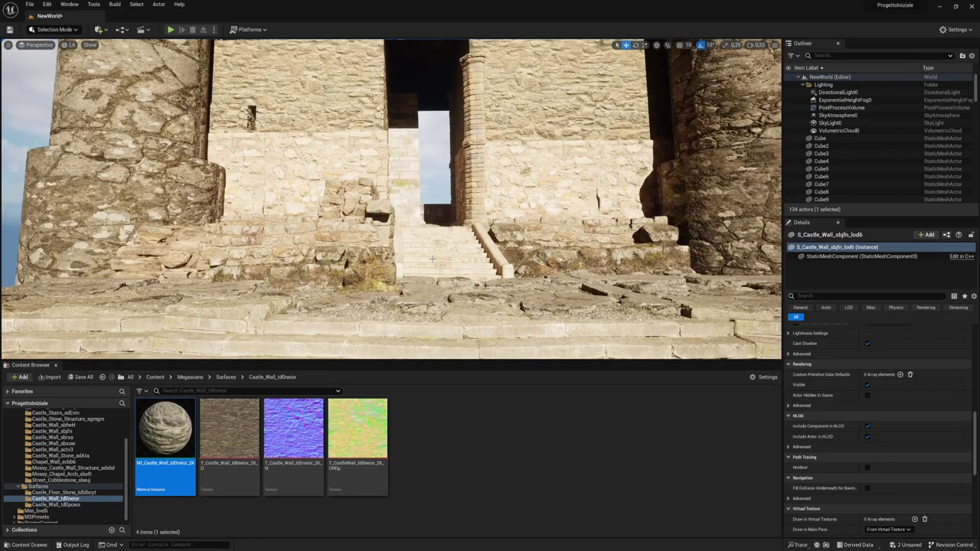
{"action": "left_click_drag", "start_coordinate": [431, 259], "coordinate": [444, 218]}
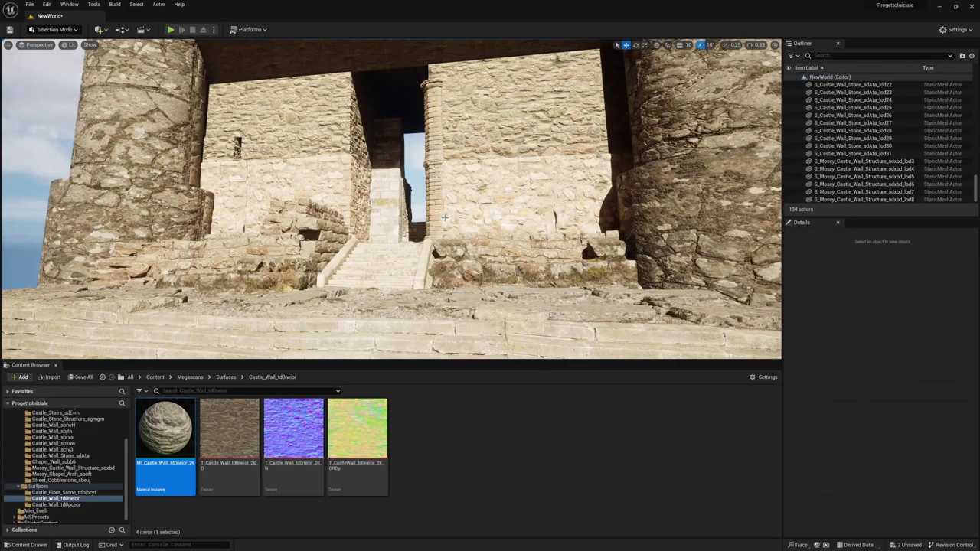
{"action": "scroll", "coordinate": [855, 132], "scroll_direction": "up", "scroll_amount": 5}
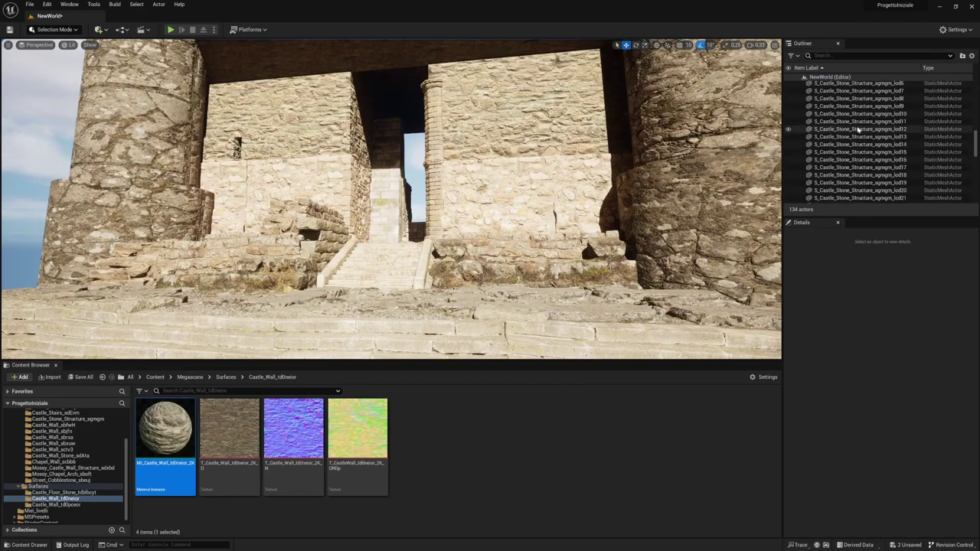
{"action": "scroll", "coordinate": [859, 133], "scroll_direction": "up", "scroll_amount": 5}
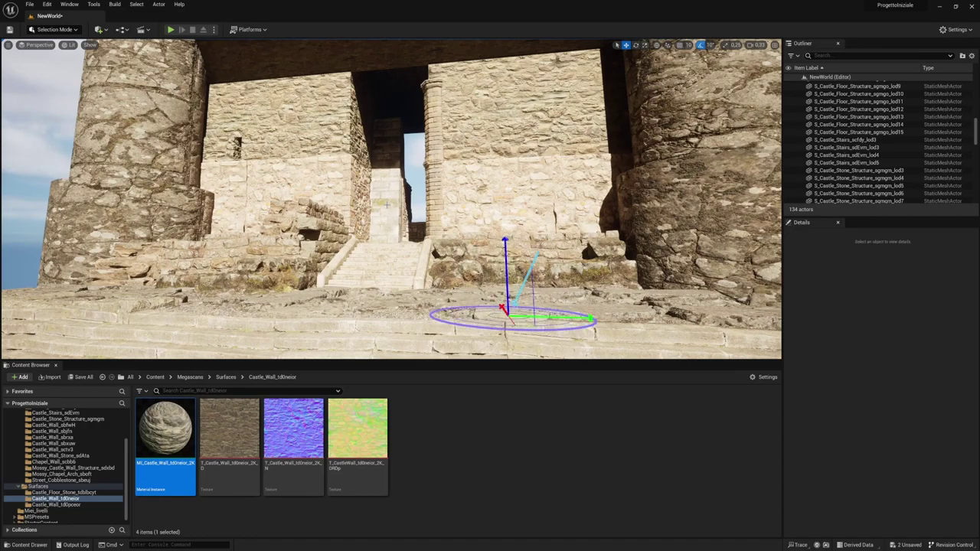
- Sweep the sun through sunset and daylight angles until deep shadows fall across the gateway walls and stairs
{"action": "key", "text": "ctrl+l"}
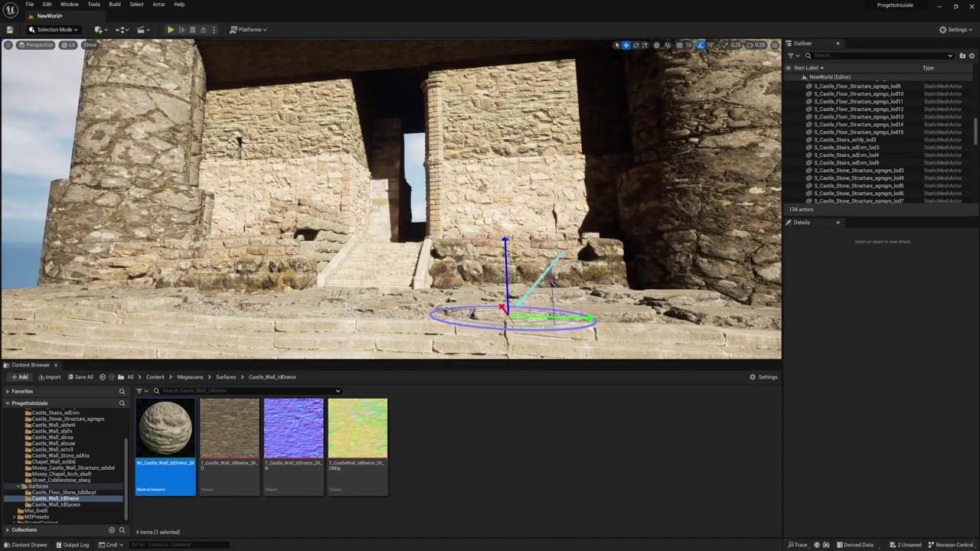
{"action": "key", "text": "ctrl+l"}
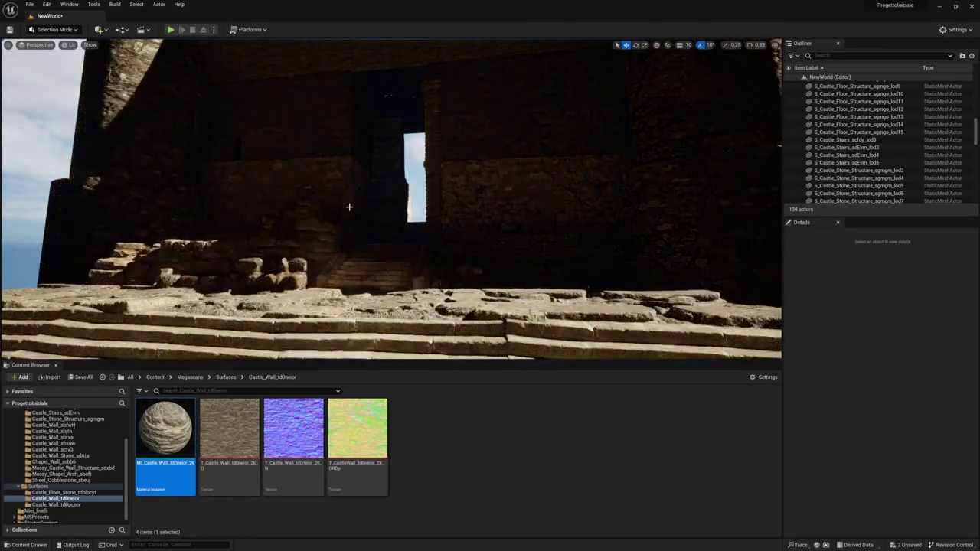
{"action": "key", "text": "ctrl+l"}
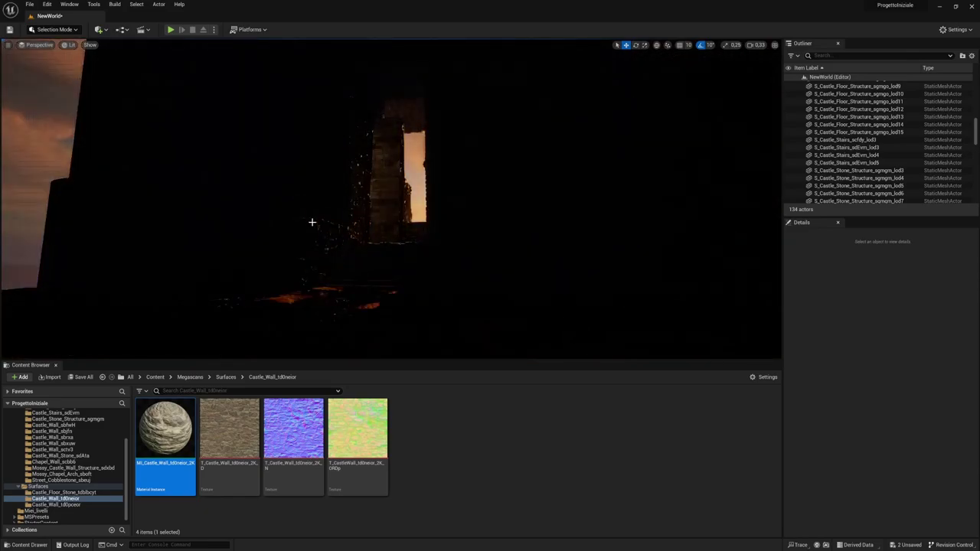
{"action": "key", "text": "ctrl+l"}
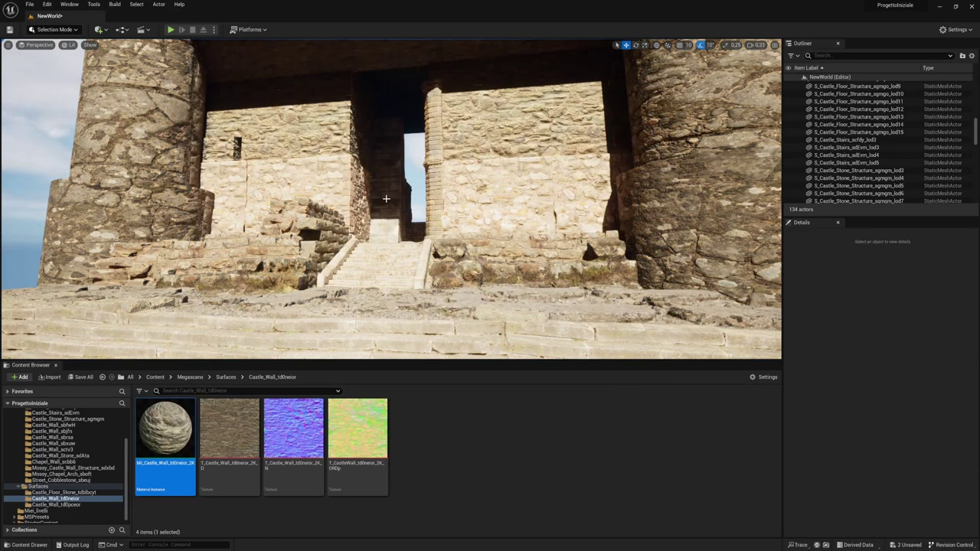
{"action": "key", "text": "ctrl+l"}
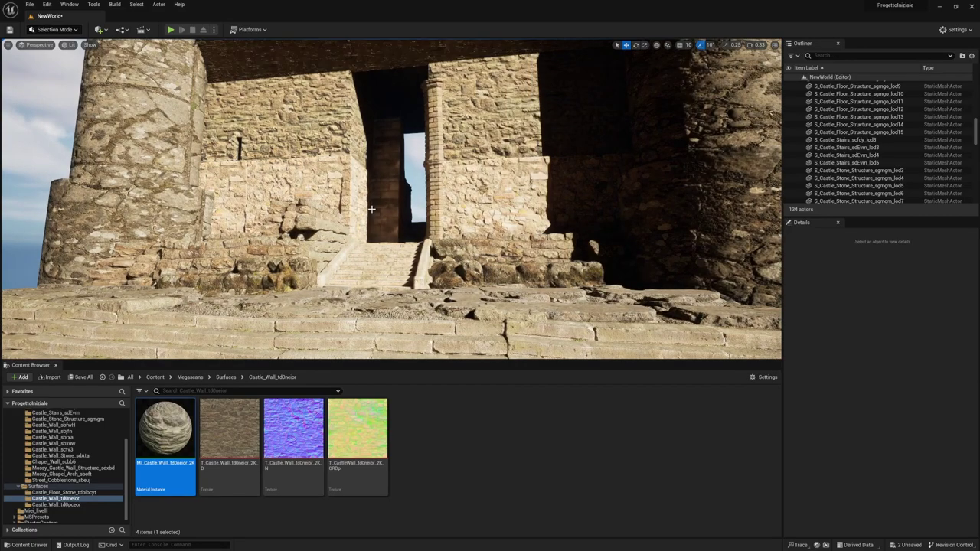
{"action": "key", "text": "ctrl+l"}
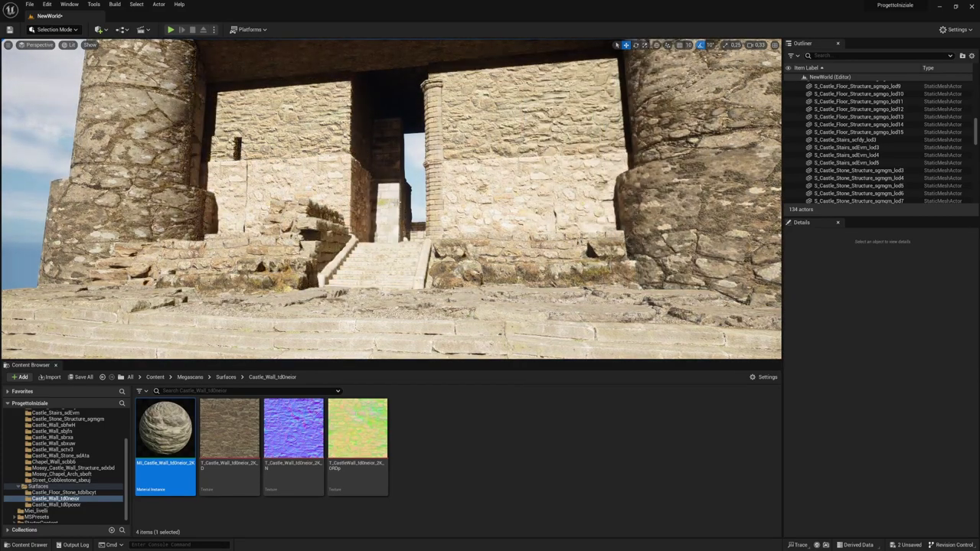
{"action": "key", "text": "ctrl+l"}
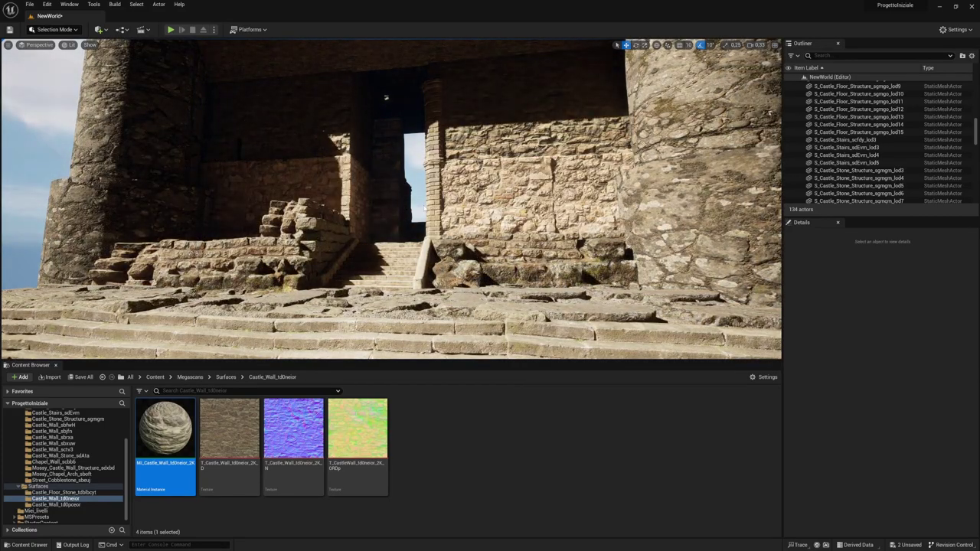
{"action": "key", "text": "ctrl+l"}
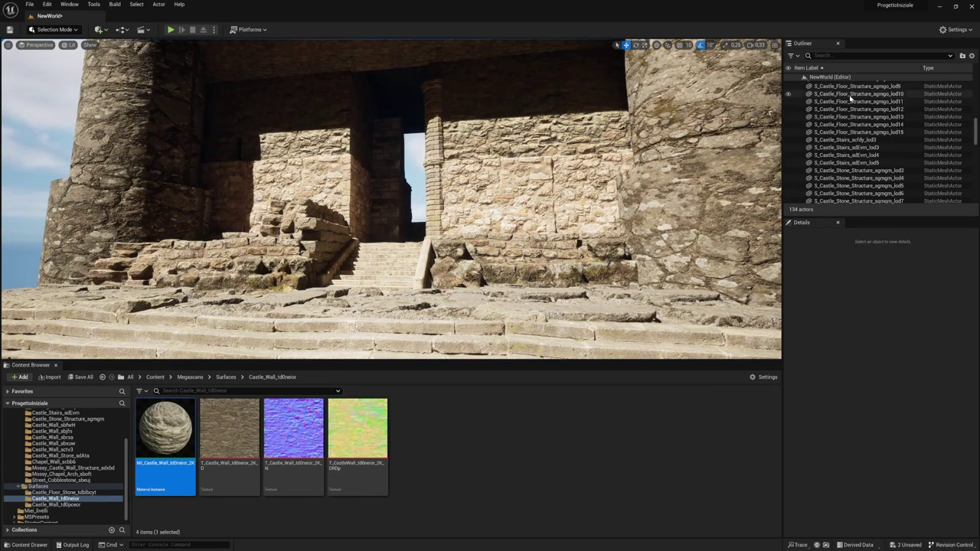
{"action": "scroll", "coordinate": [850, 98], "scroll_direction": "up", "scroll_amount": 5}
{"action": "scroll", "coordinate": [858, 111], "scroll_direction": "up", "scroll_amount": 5}
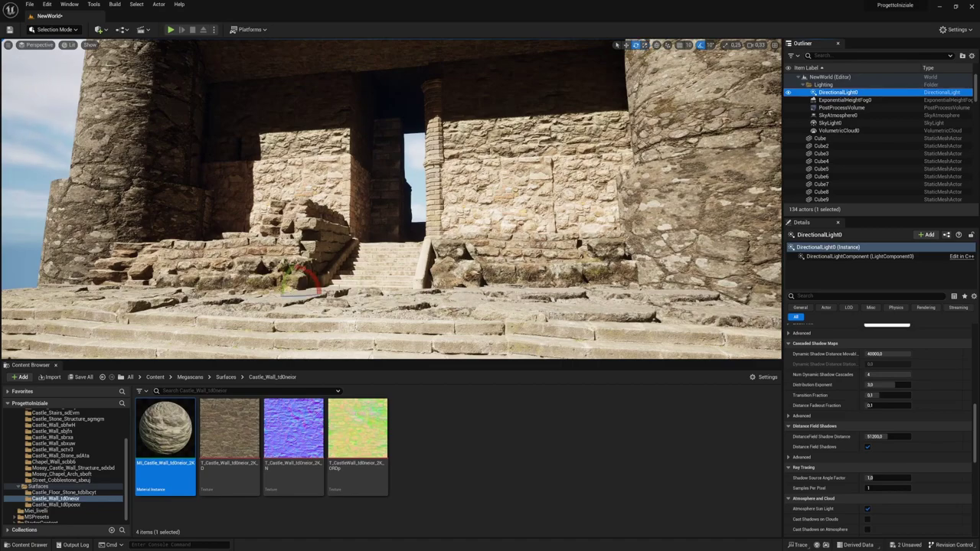
- Rotate the directional light to 17.756108, -62.309413, 46.859271 and filter the Outliner by 'li'
{"action": "mouse_move", "coordinate": [301, 295]}
{"action": "left_mouse_down"}
{"action": "mouse_move", "coordinate": [246, 295]}
{"action": "mouse_move", "coordinate": [308, 294]}
{"action": "left_mouse_up"}
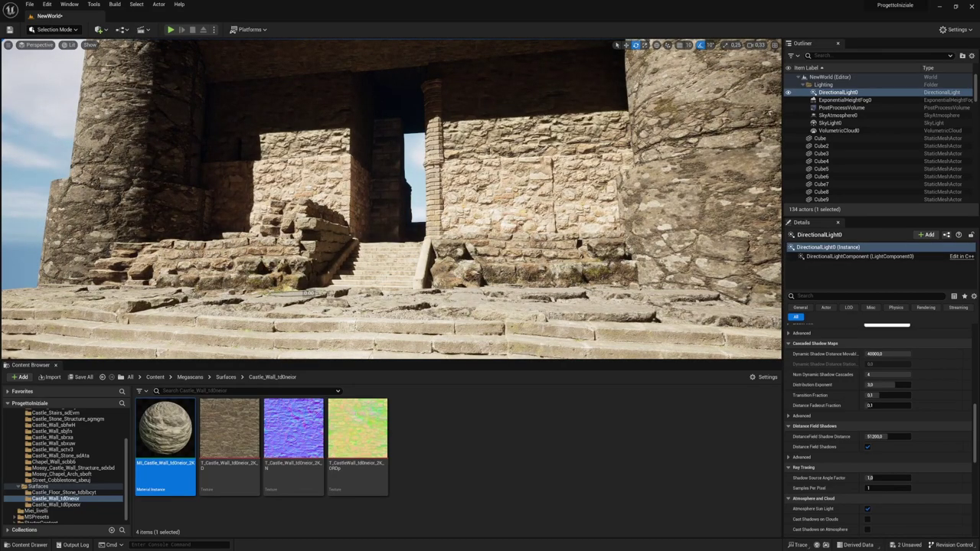
{"action": "type", "text": "li"}
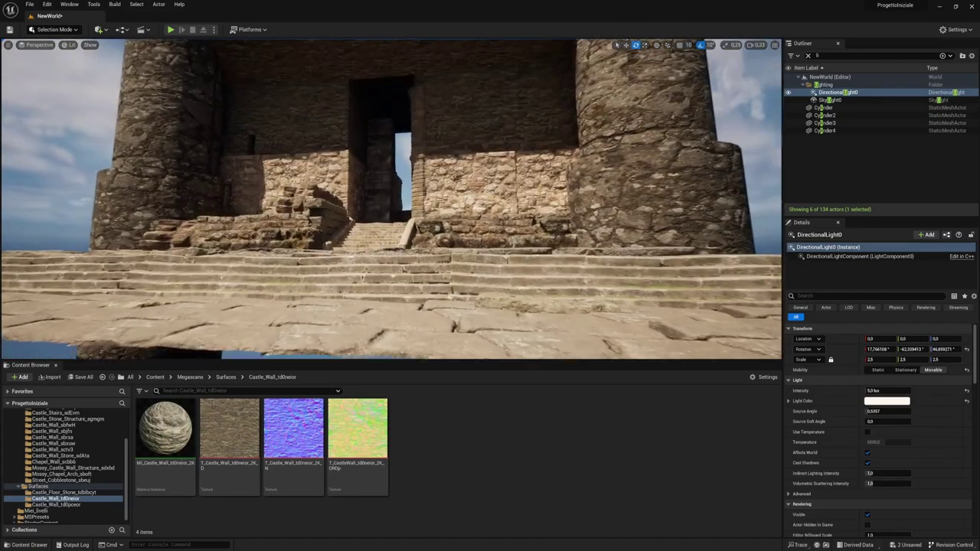